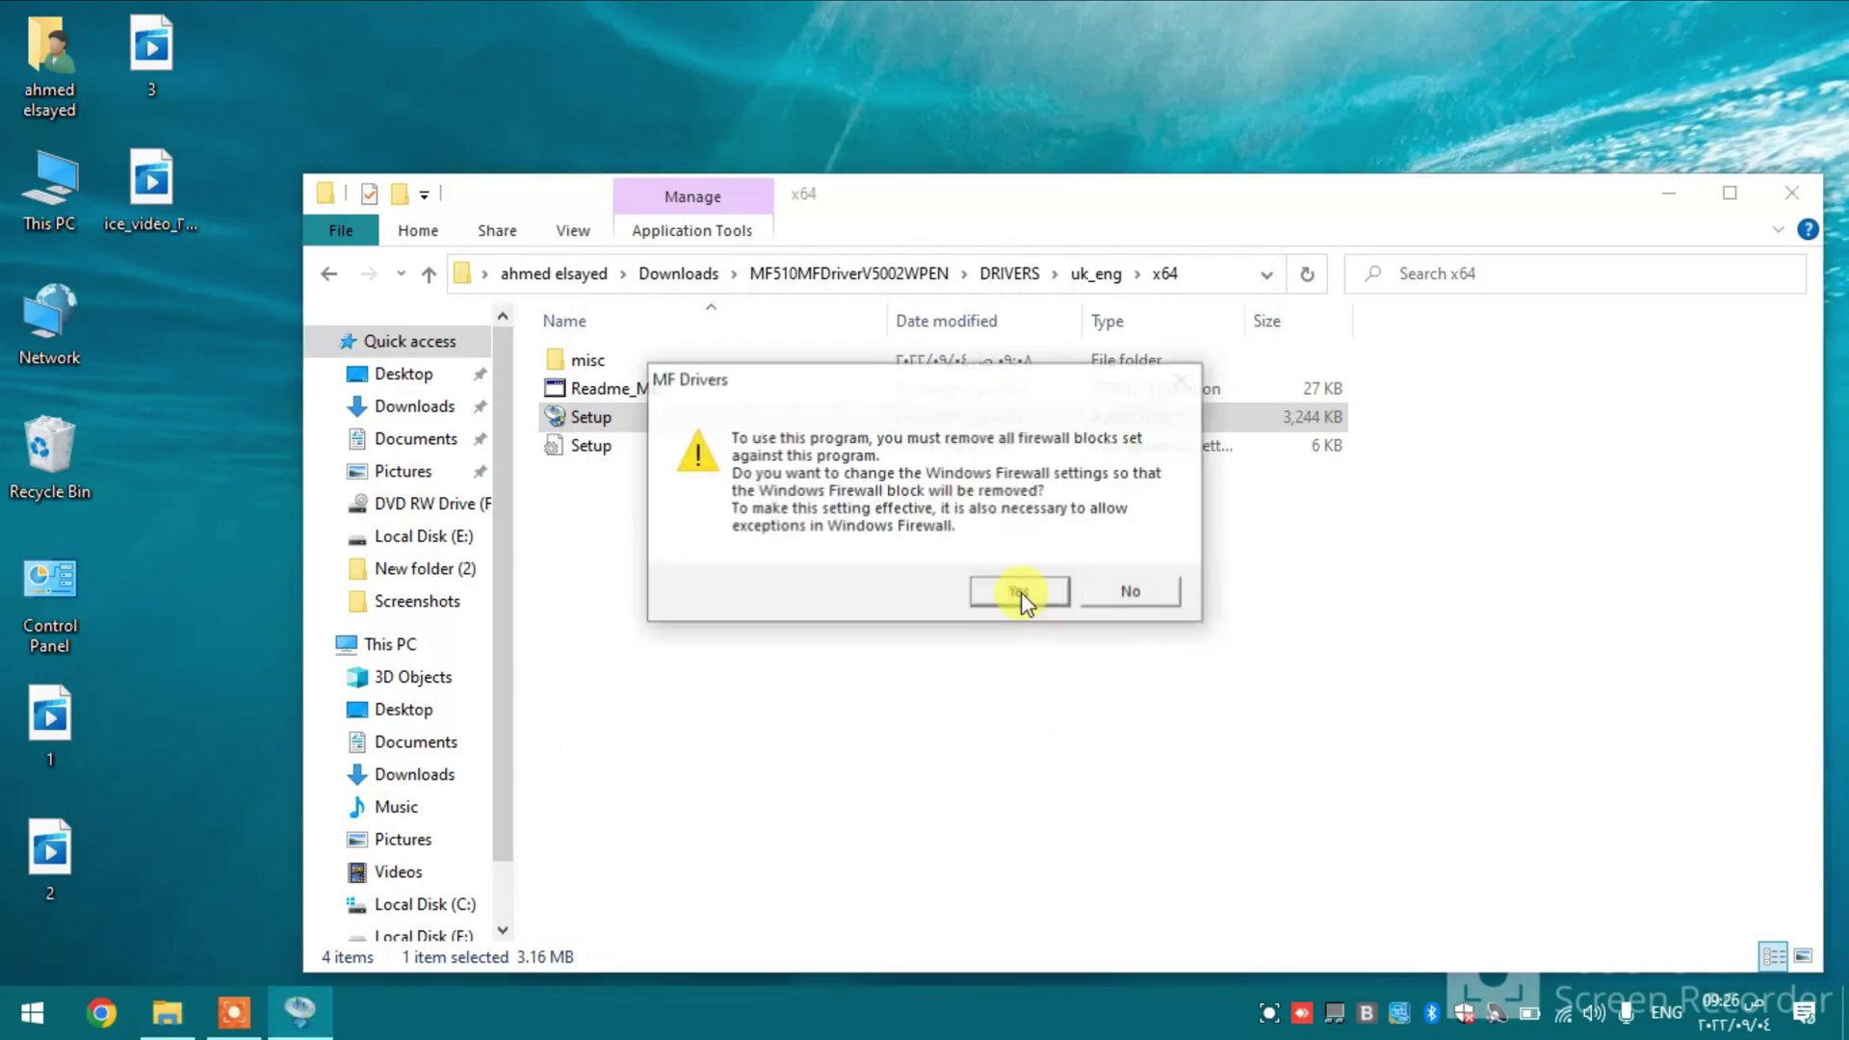
Step: Install the printer and scanner drivers for the networked MF510 Series using the UFR II printer driver, set it as default printer, and exit setup
left_click(1019, 594)
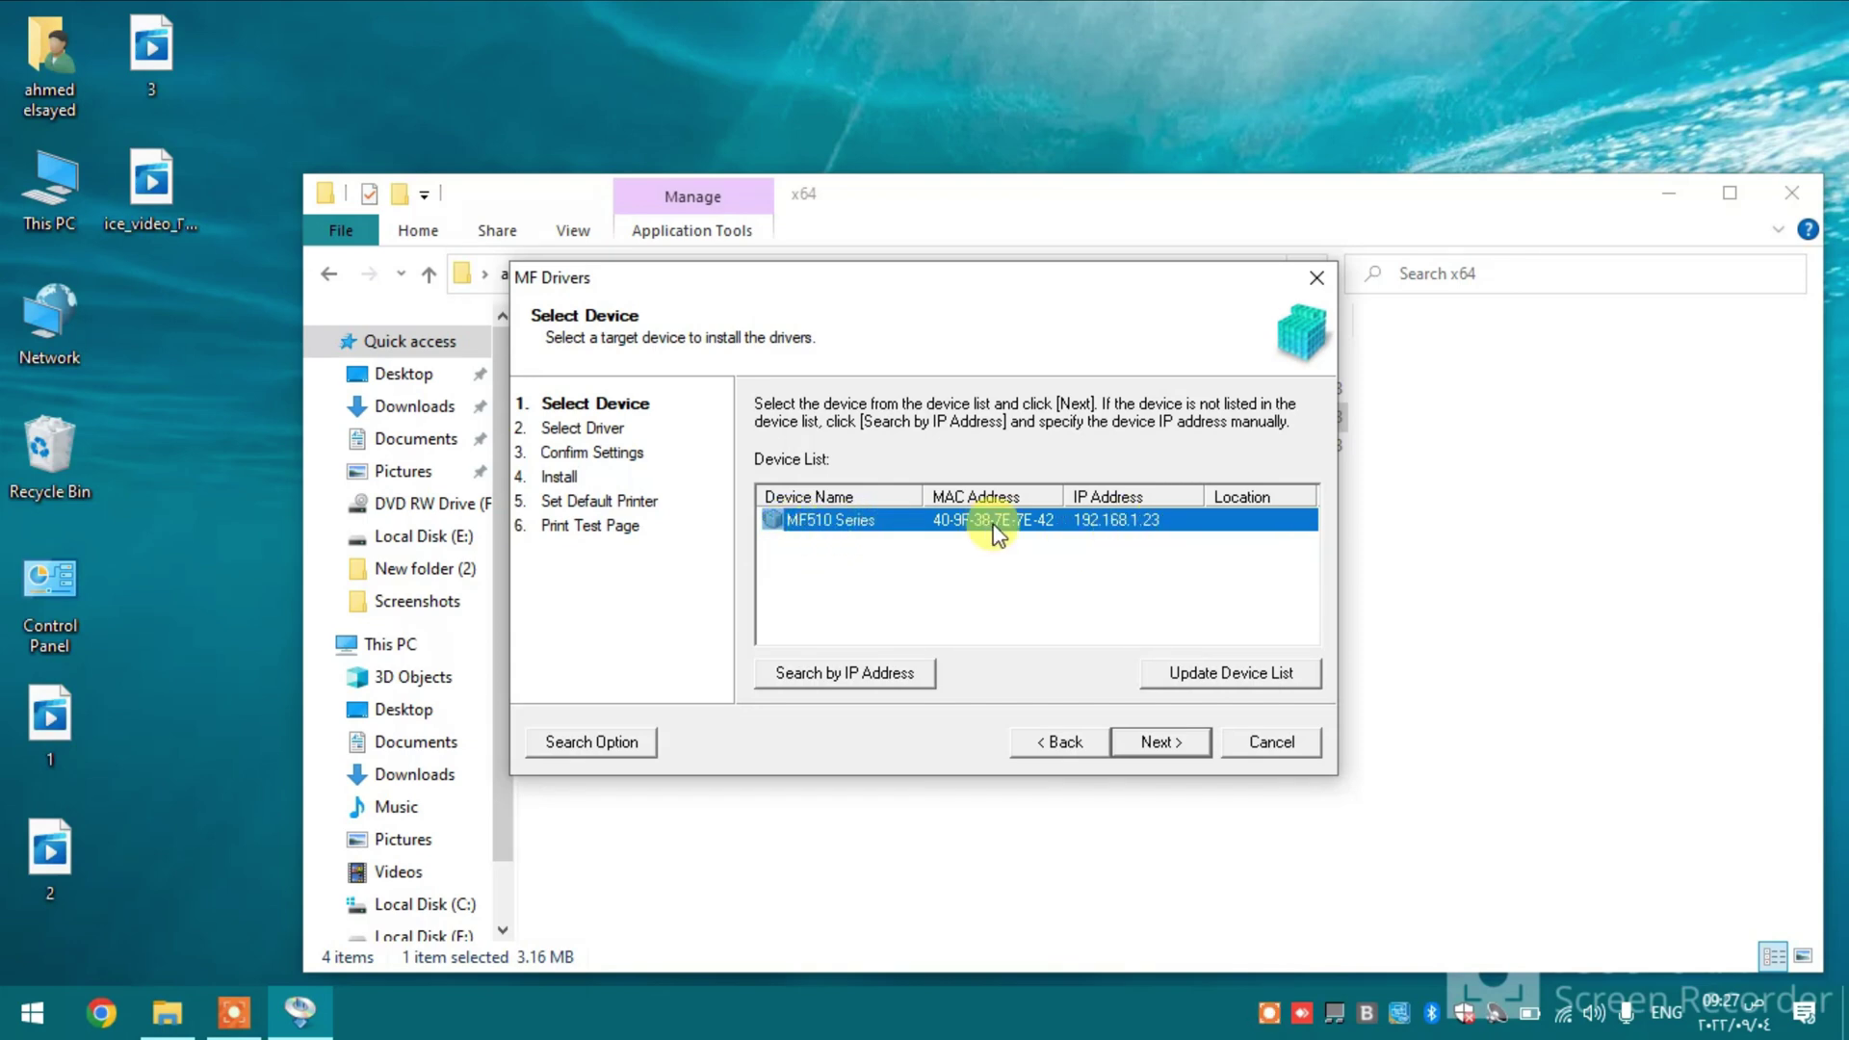
left_click(1163, 742)
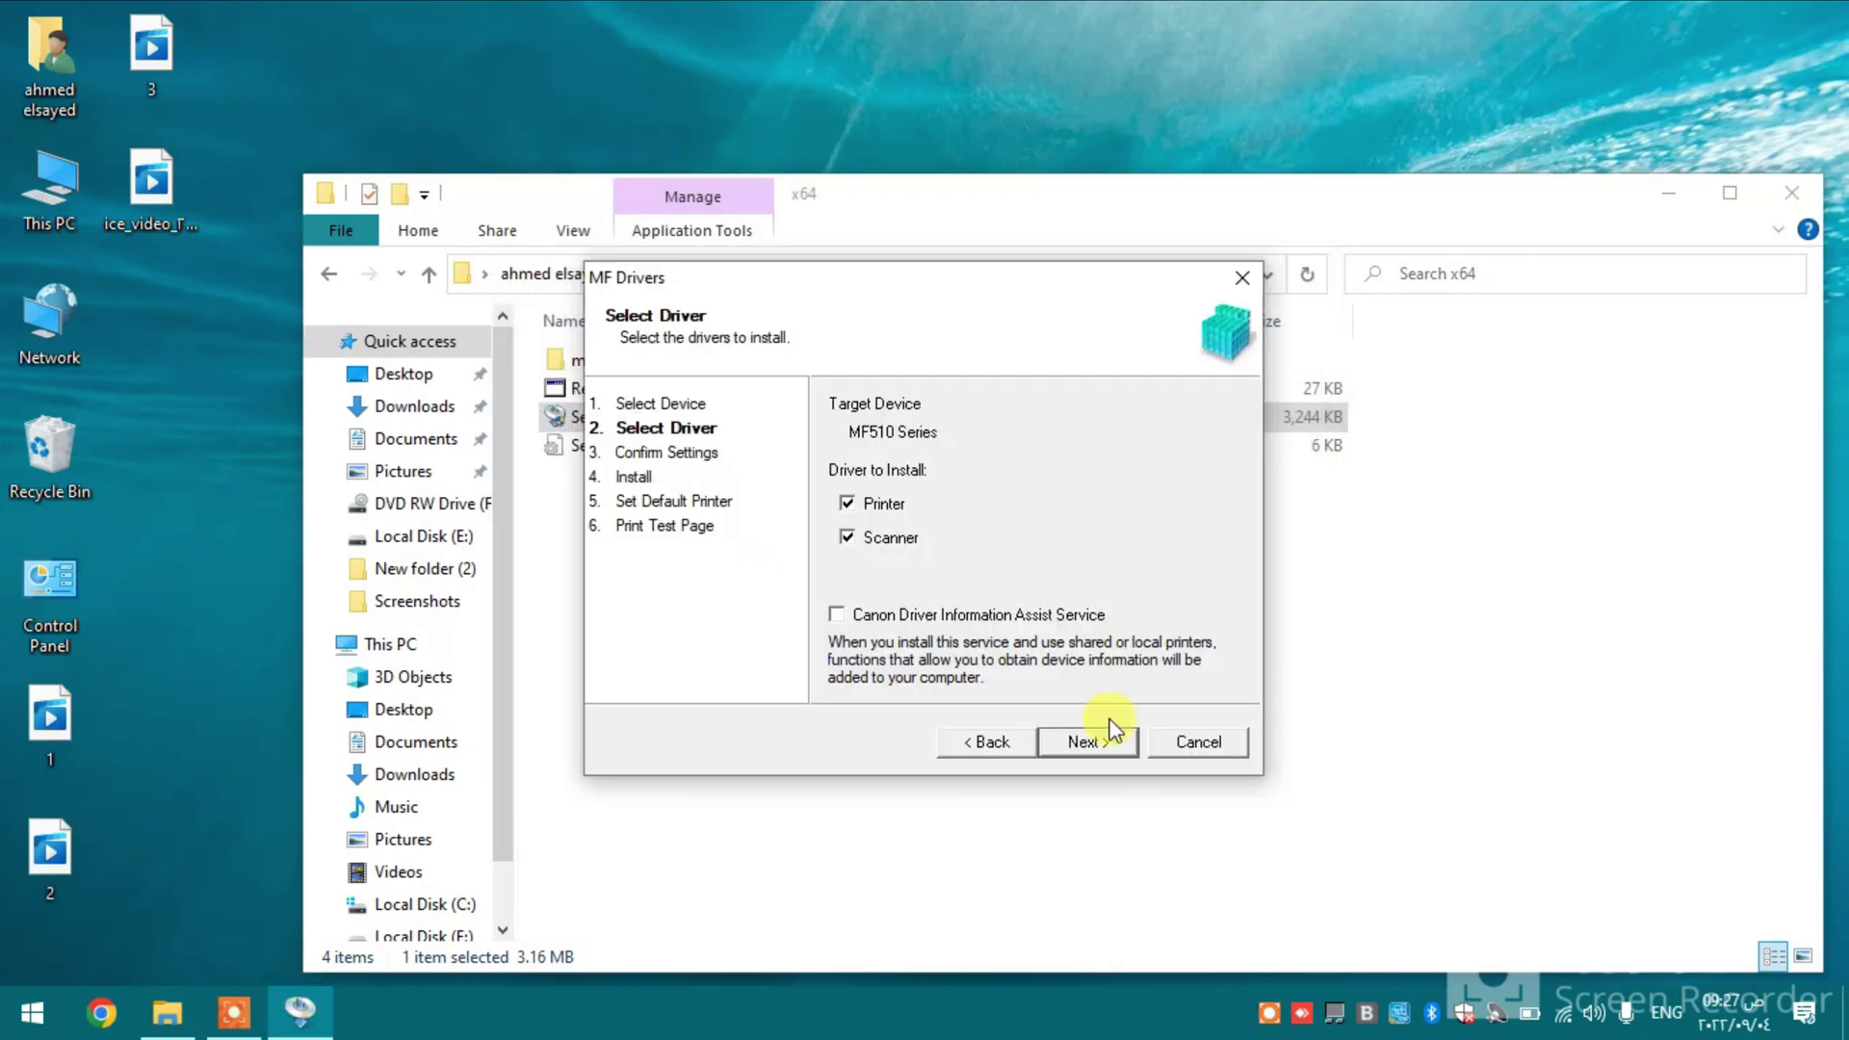
left_click(1104, 739)
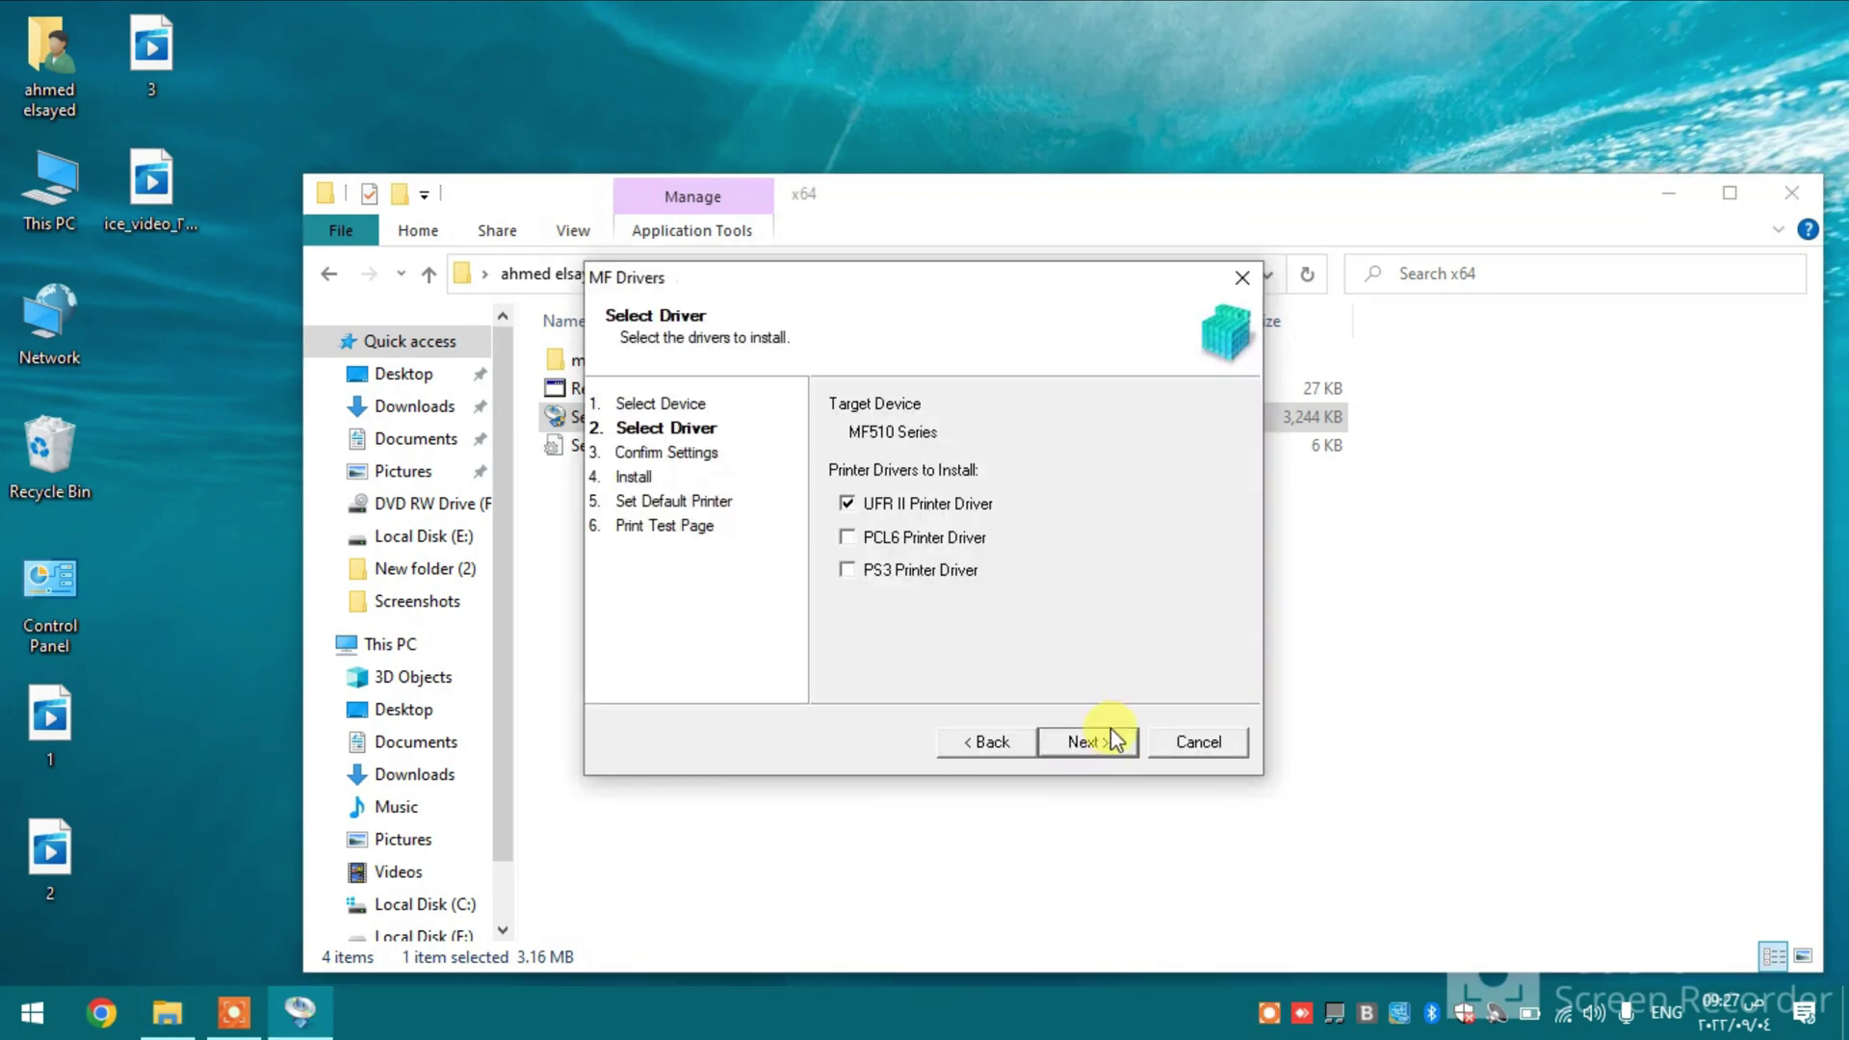
left_click(1107, 741)
left_click(1089, 742)
left_click(1088, 743)
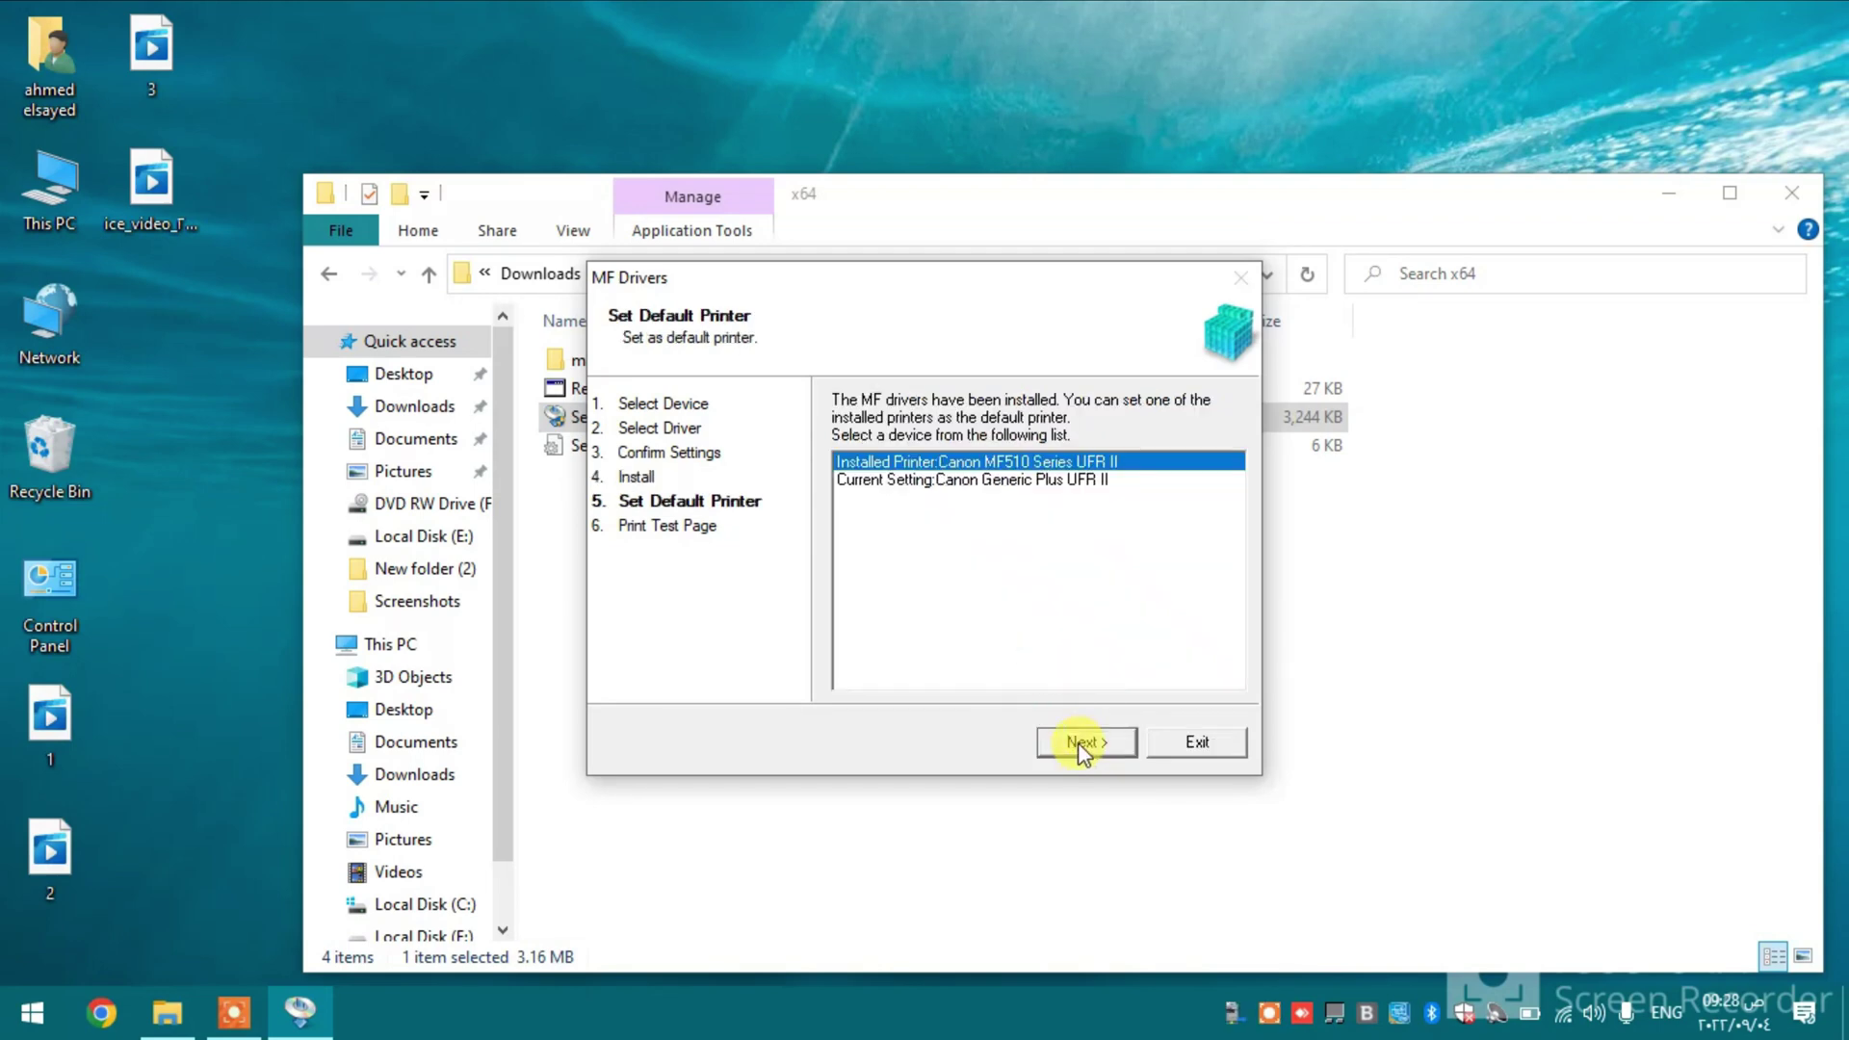
left_click(1082, 744)
left_click(1181, 740)
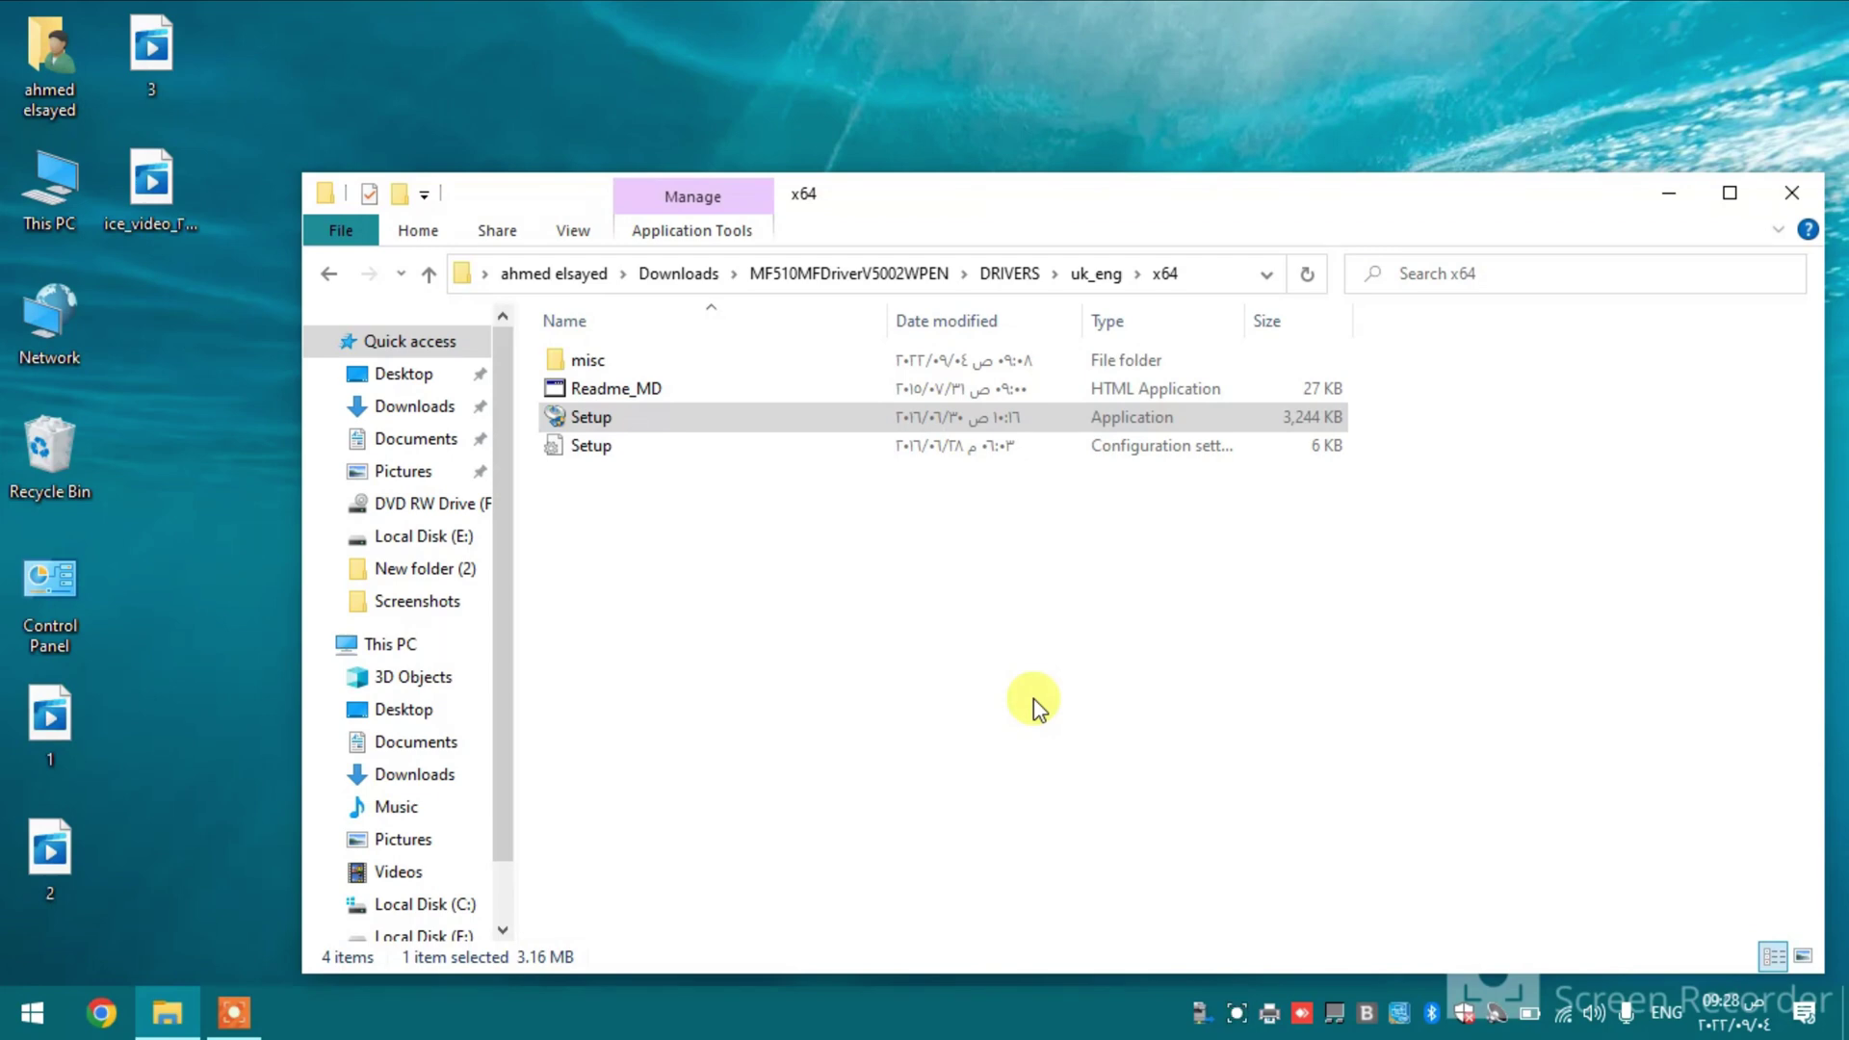
Step: Launch the SETUP application from the winmfscanutilityv11200 folder in Downloads
left_click(430, 277)
left_click(429, 277)
left_click(429, 278)
left_click(430, 278)
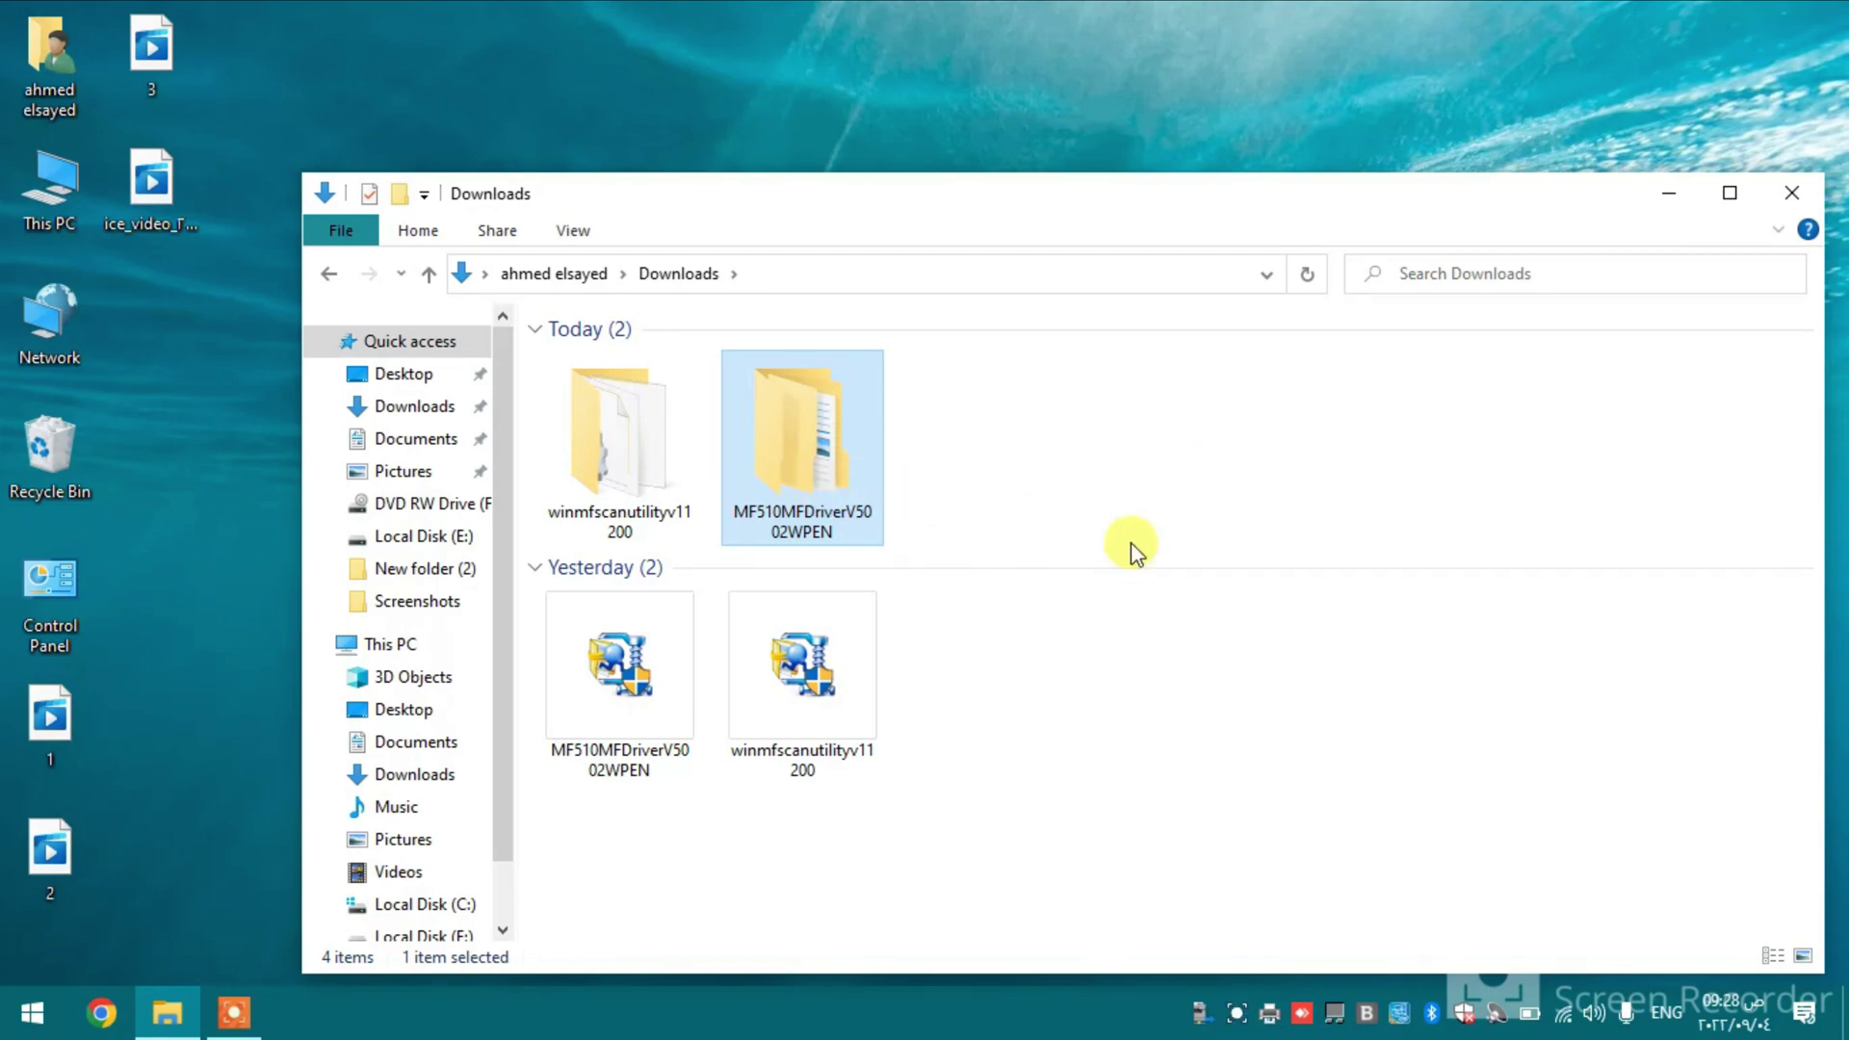
left_click(616, 535)
double_click(590, 485)
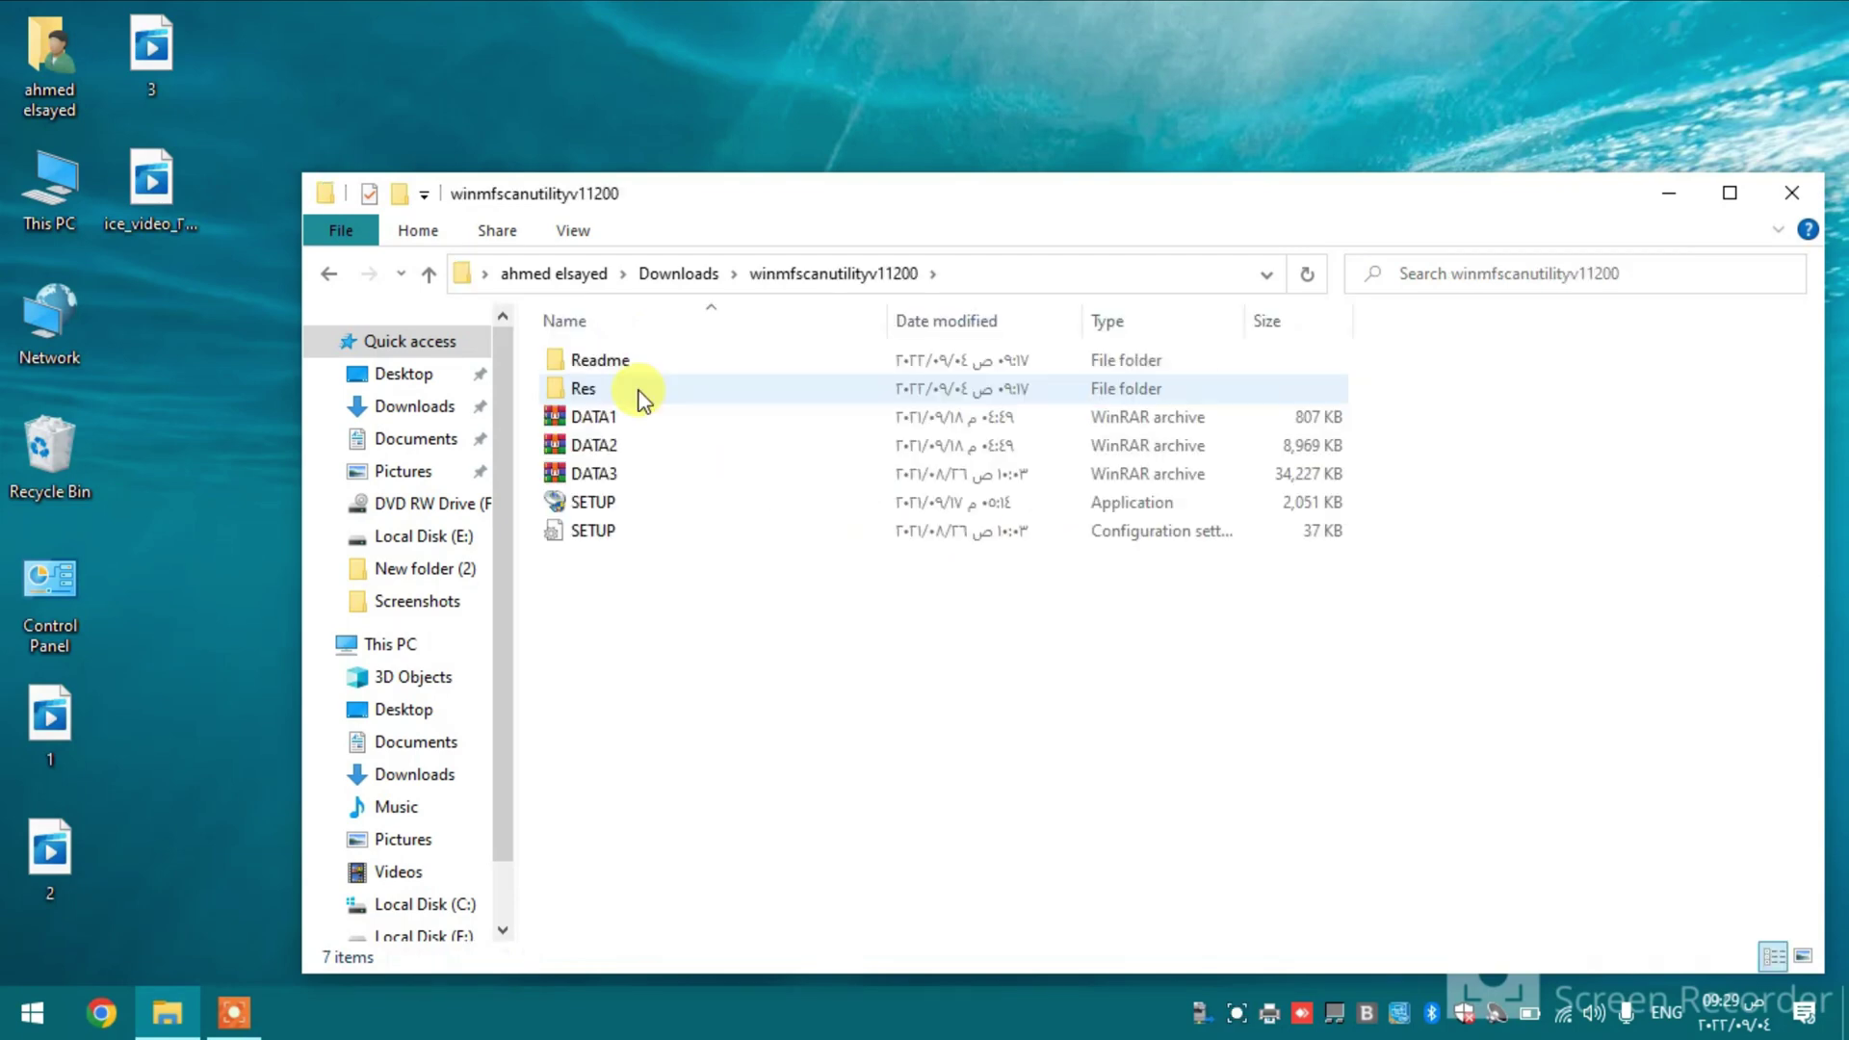
double_click(583, 506)
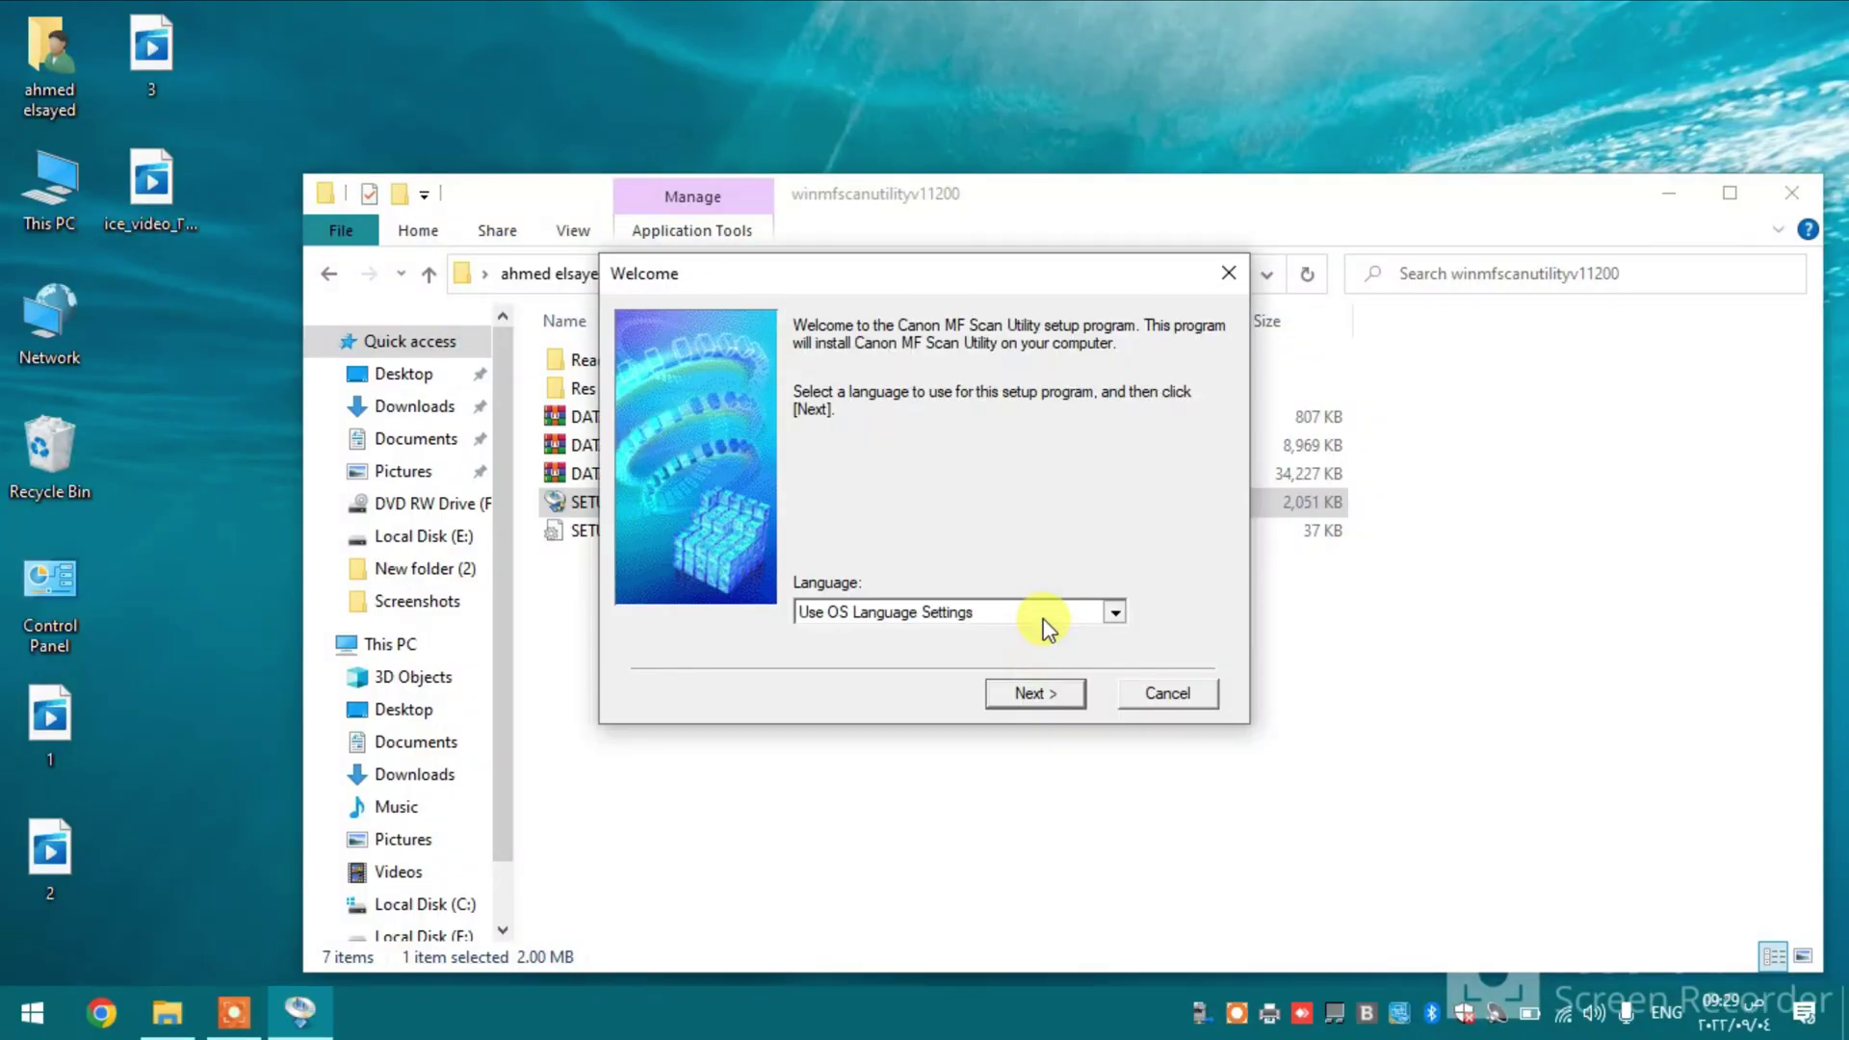
Step: Set the Canon MF Scan Utility setup language to English and proceed with the installation
left_click(1044, 616)
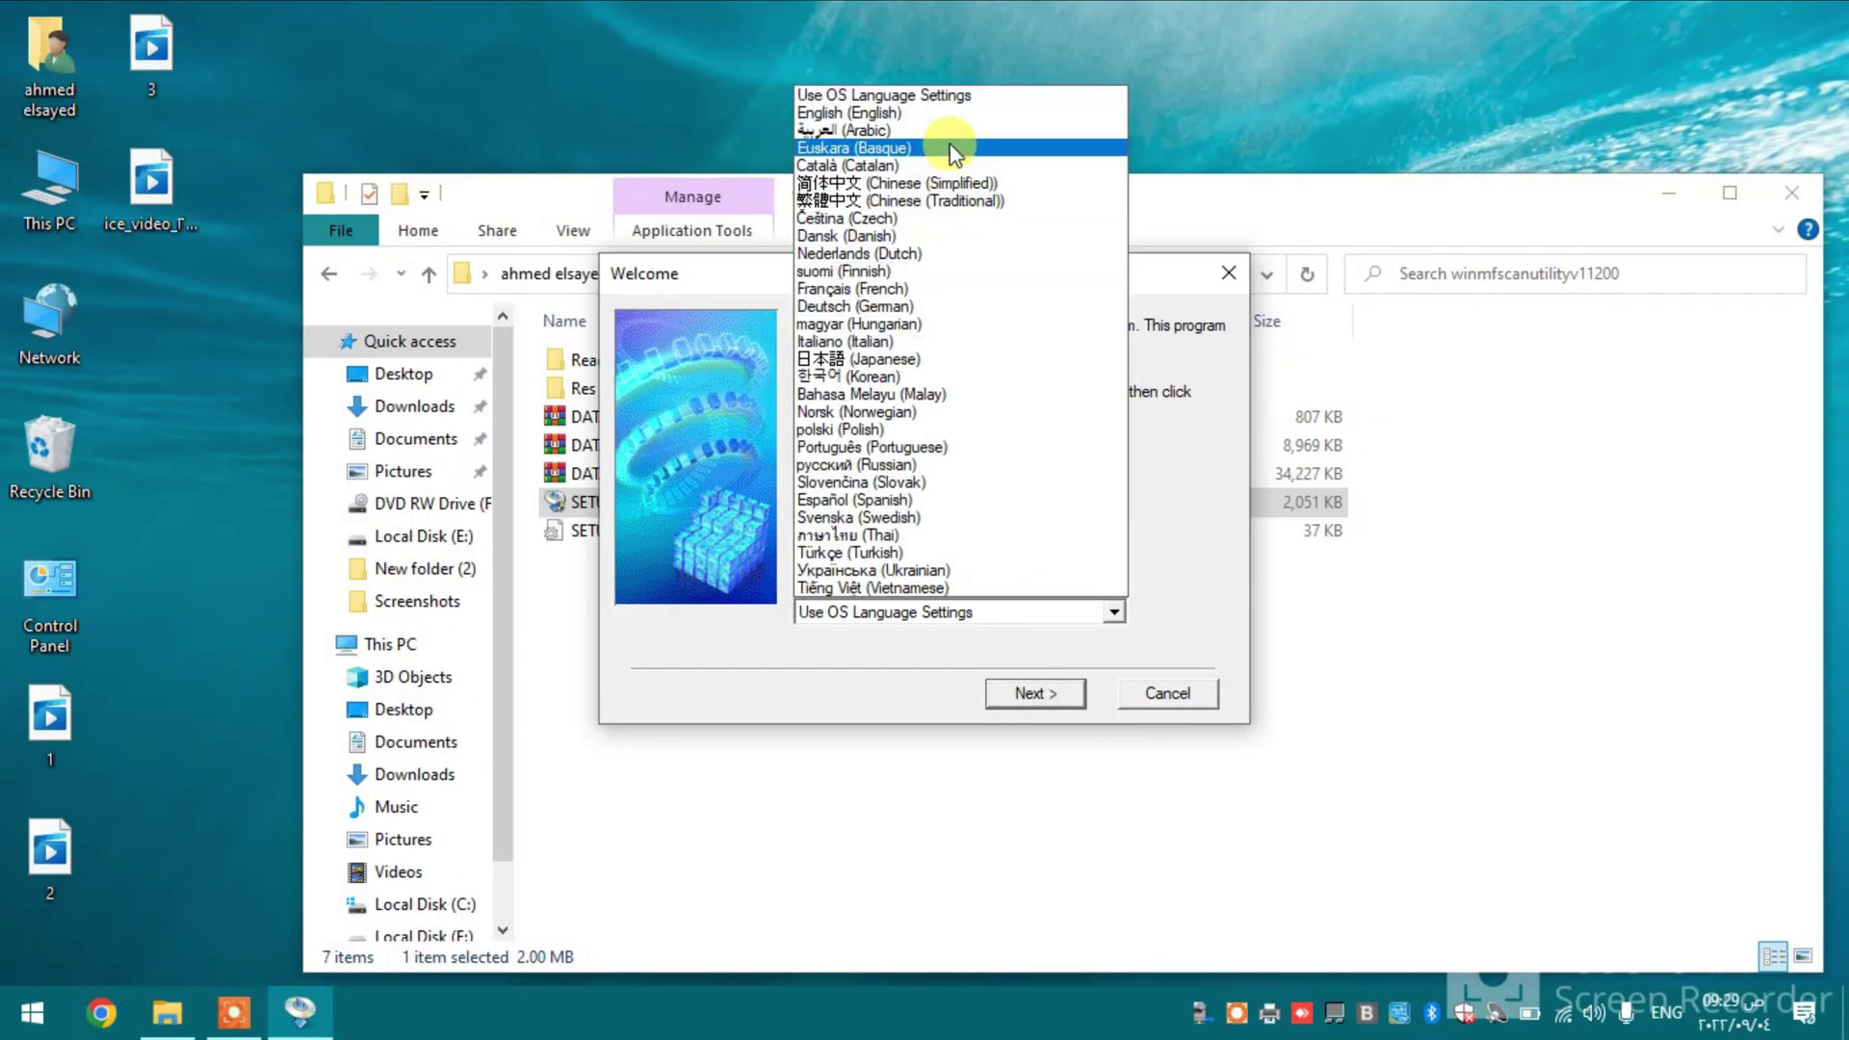
left_click(867, 112)
left_click(1035, 693)
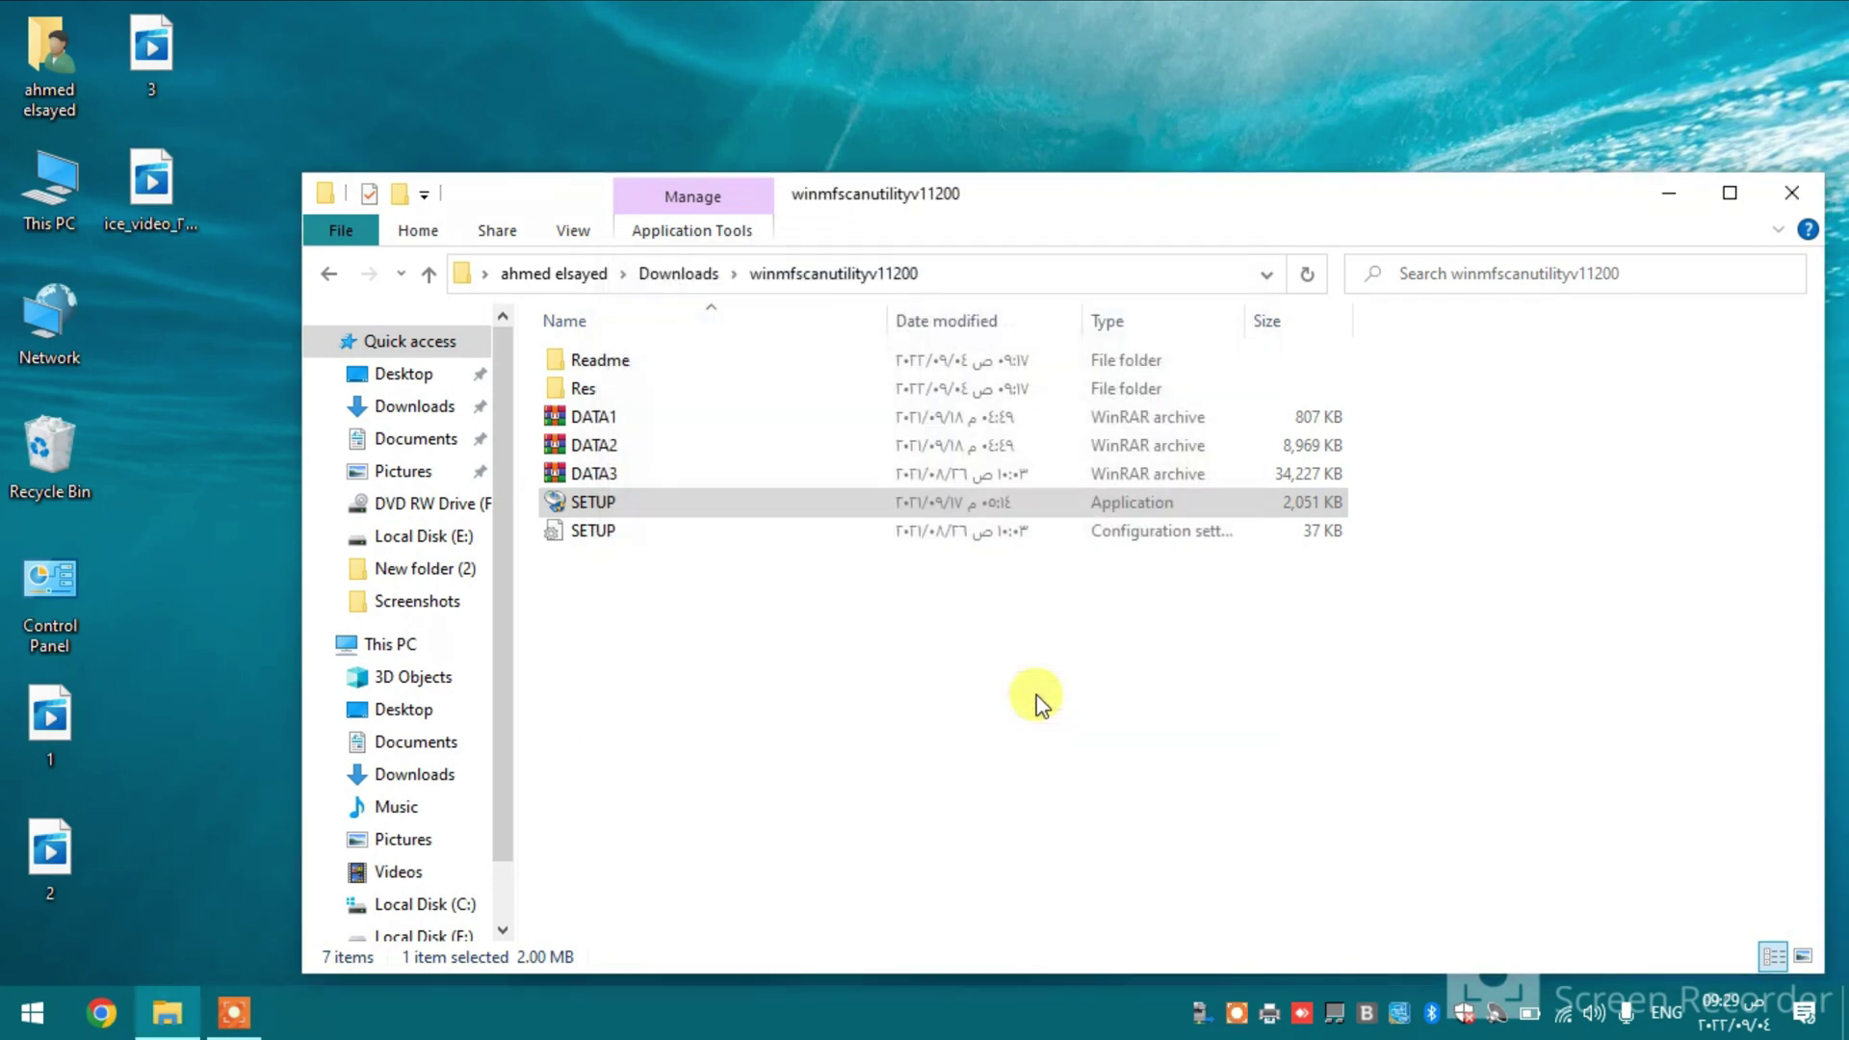
left_click(1040, 693)
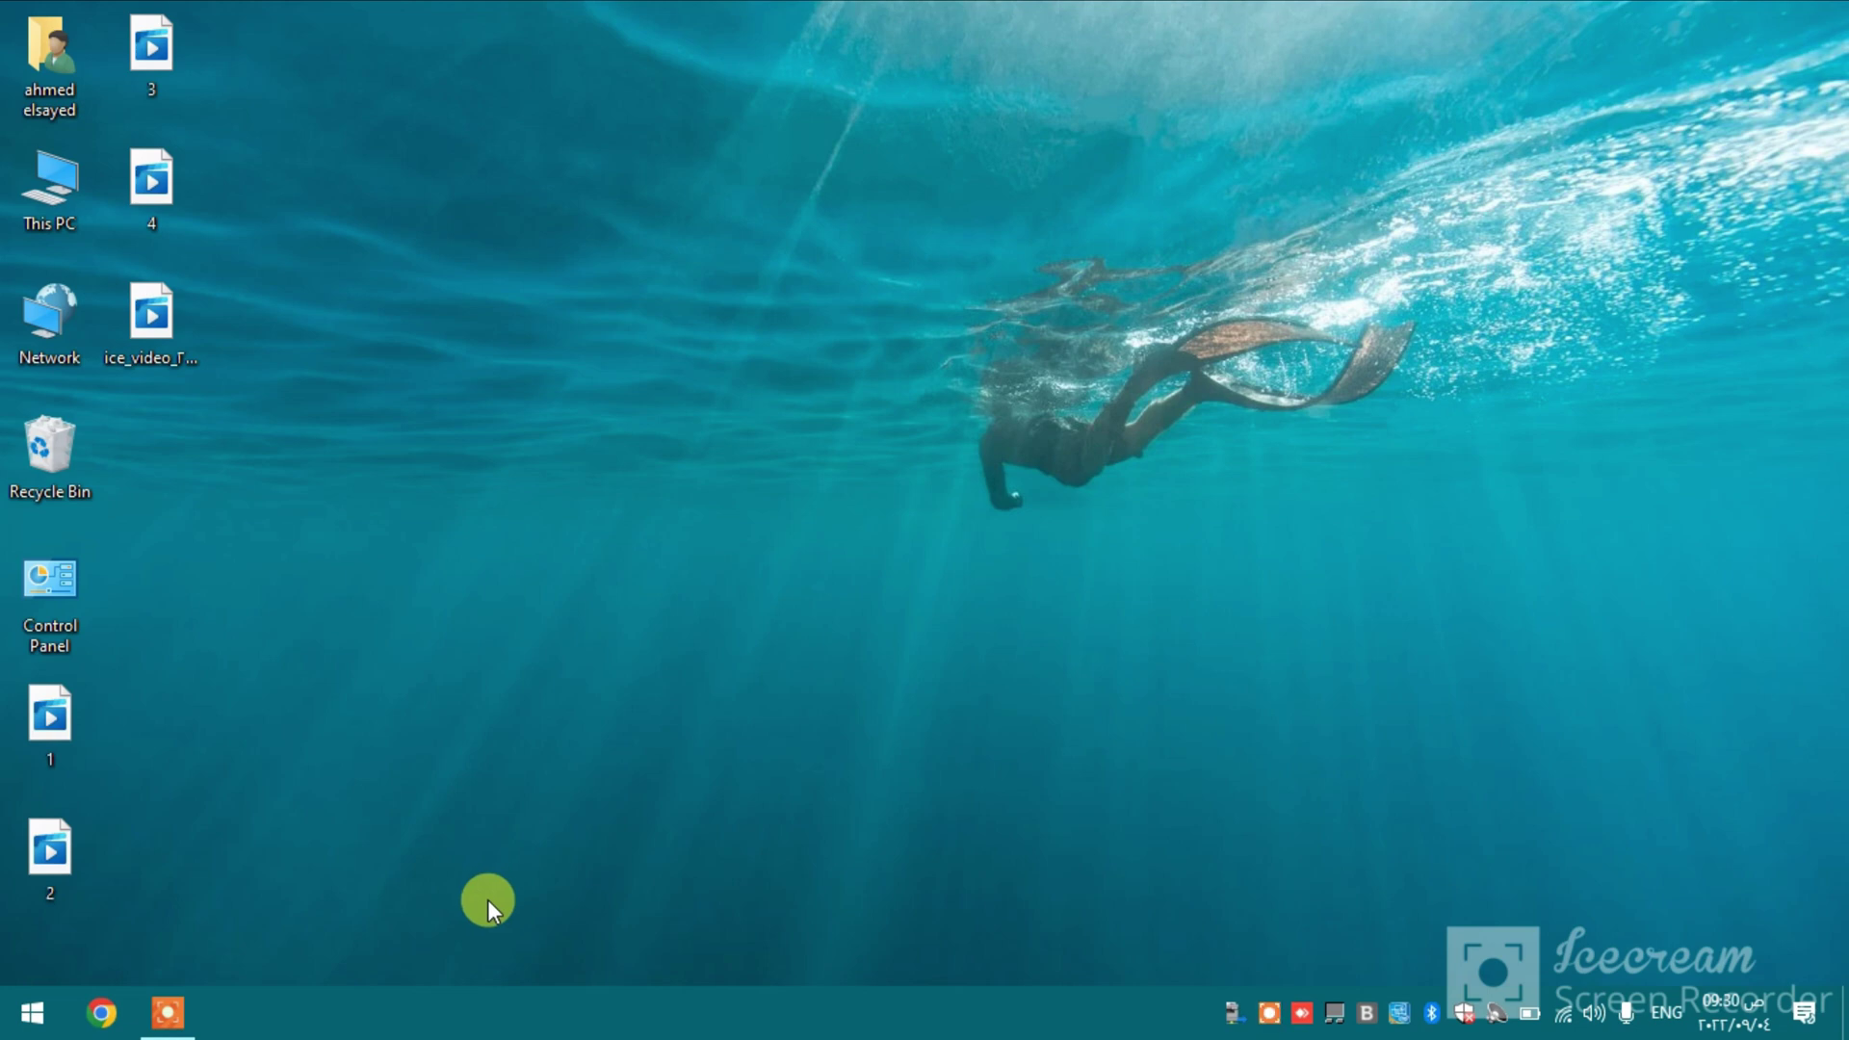
Step: Place a desktop shortcut for the recently installed MF Scan Utility
left_click(21, 1014)
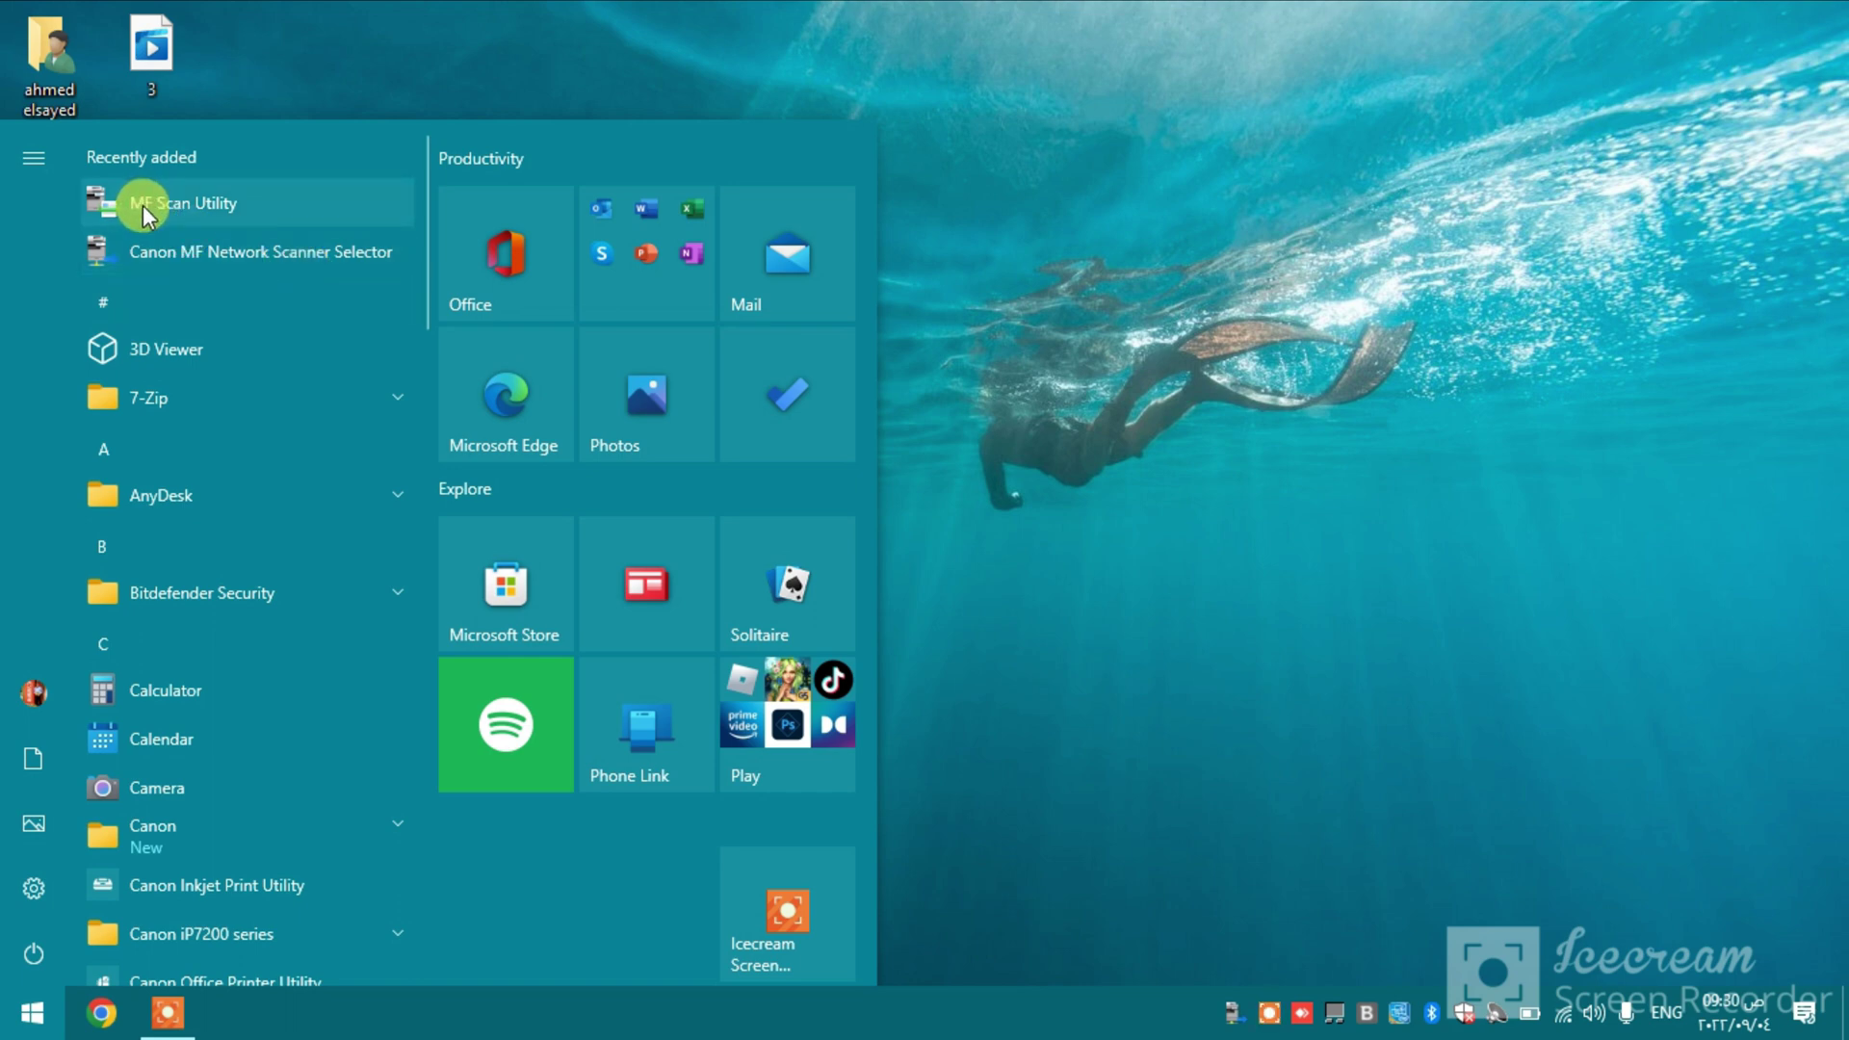
left_click_drag(143, 205, 193, 479)
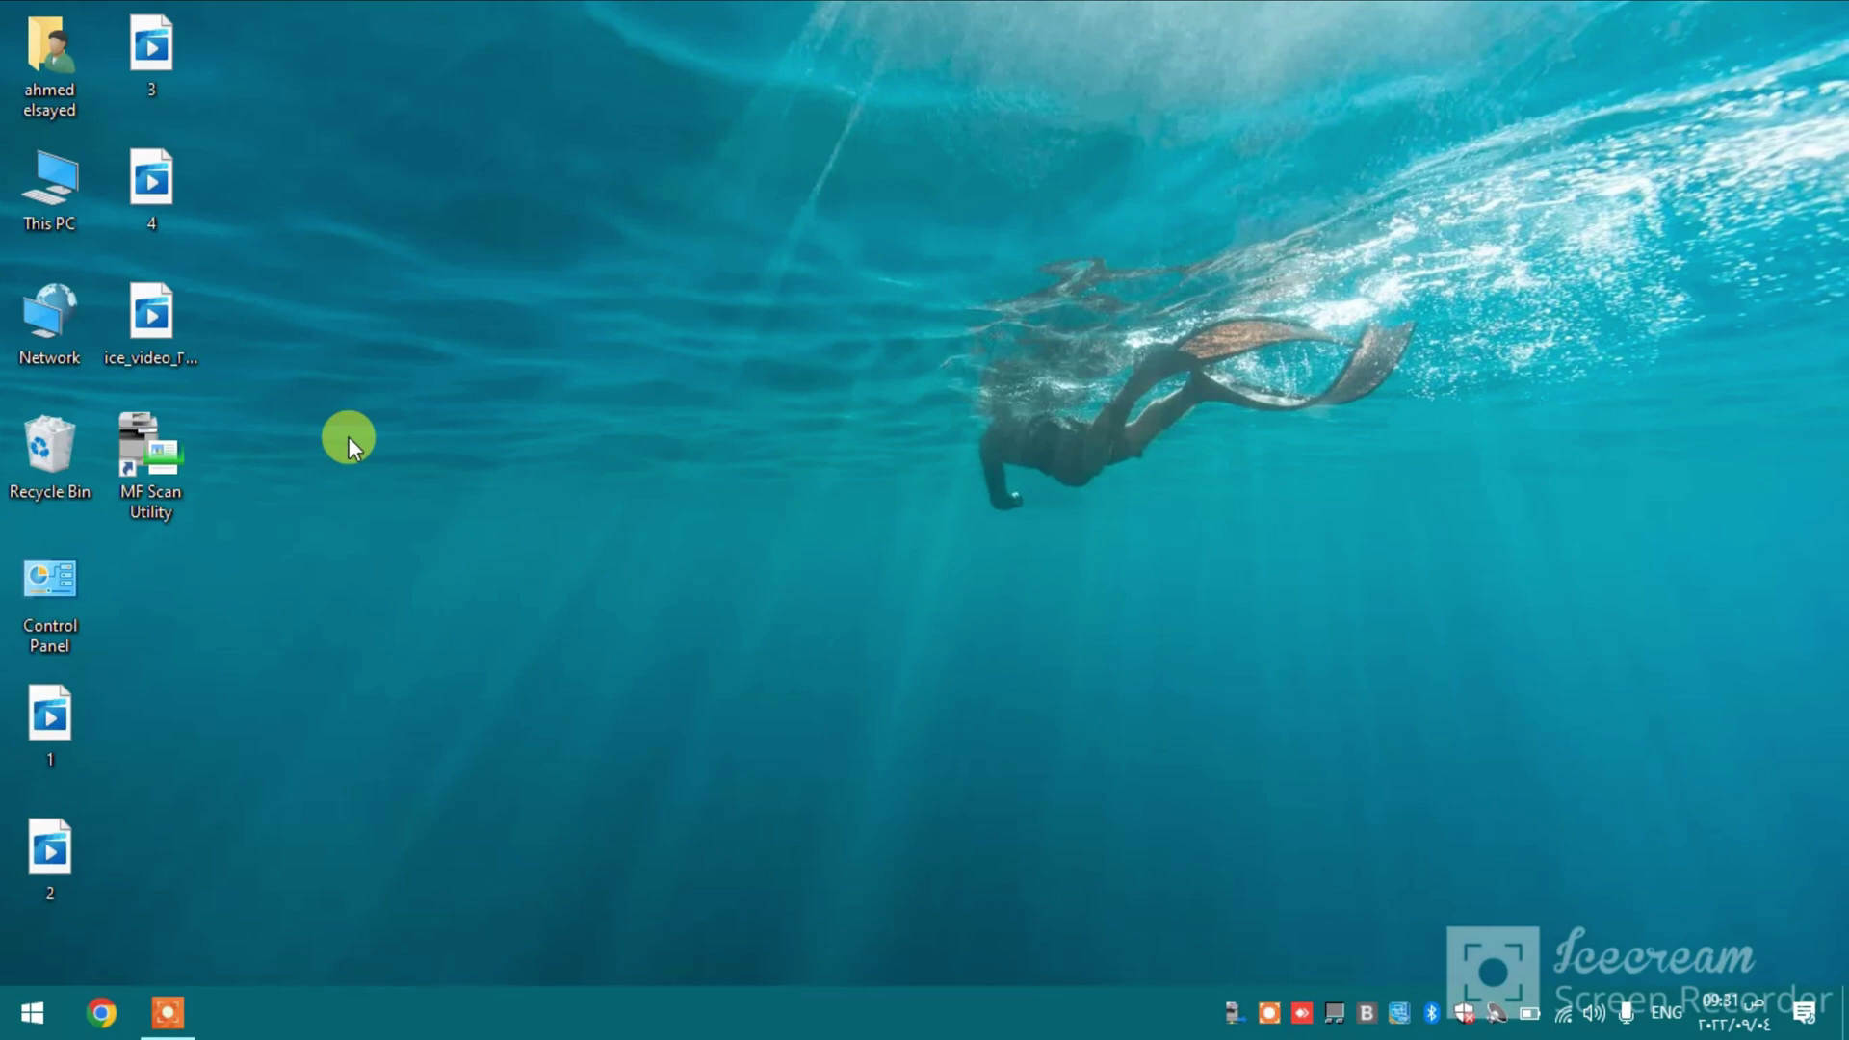
Step: In the Control Panel's Devices and Printers, rename the Canon Generic Plus UFR II printer as "کابل usb"
double_click(60, 607)
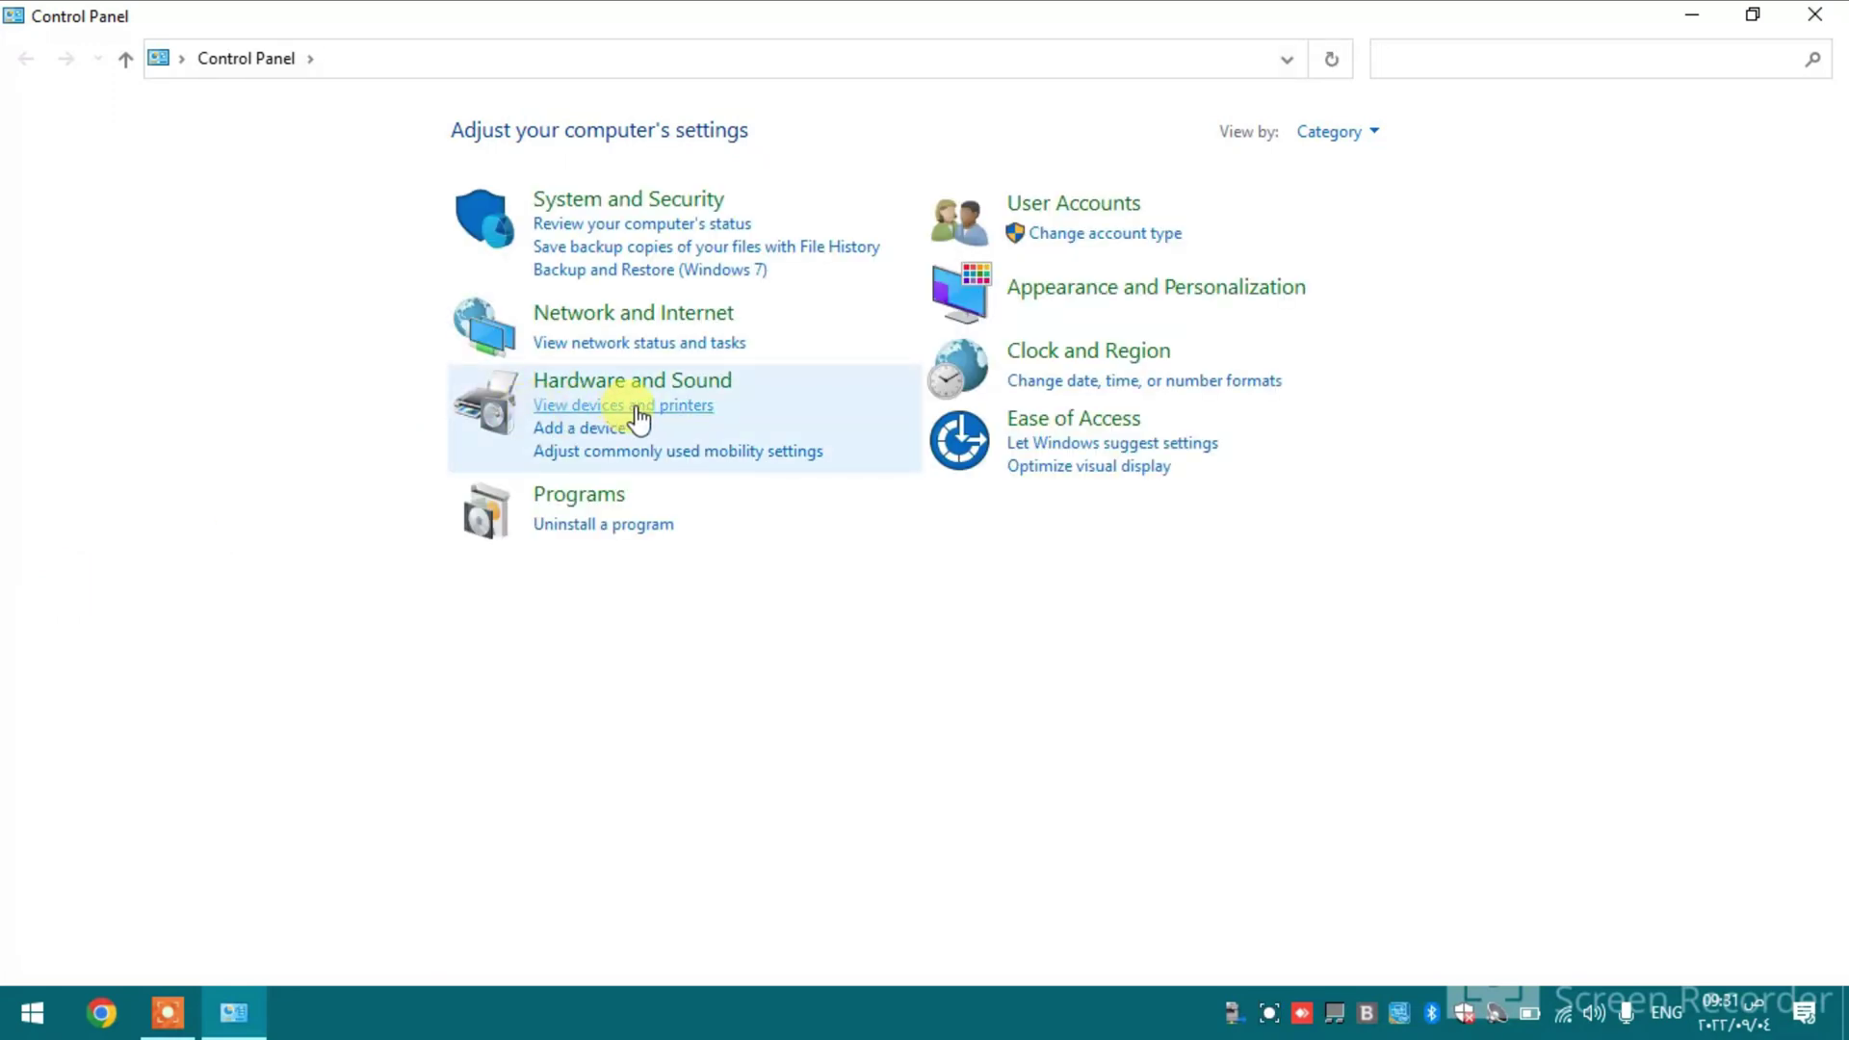
left_click(638, 409)
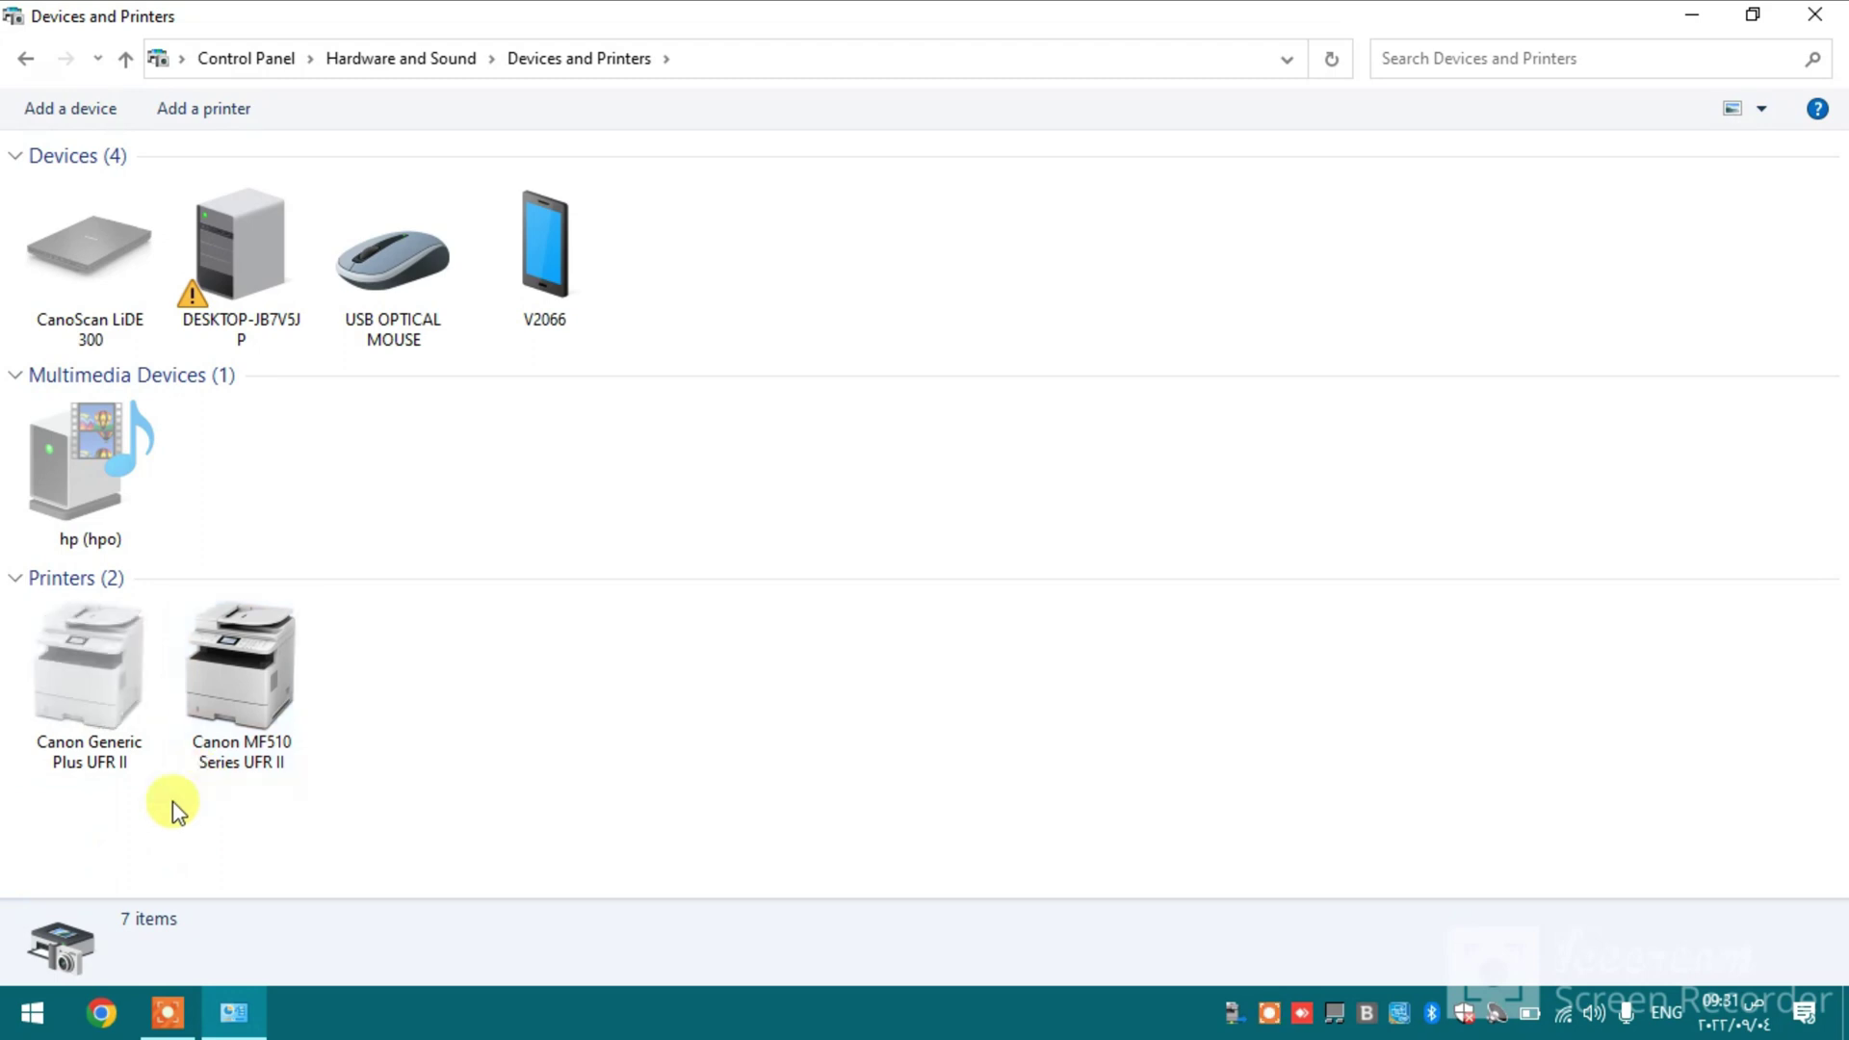
left_click(49, 688)
right_click(49, 688)
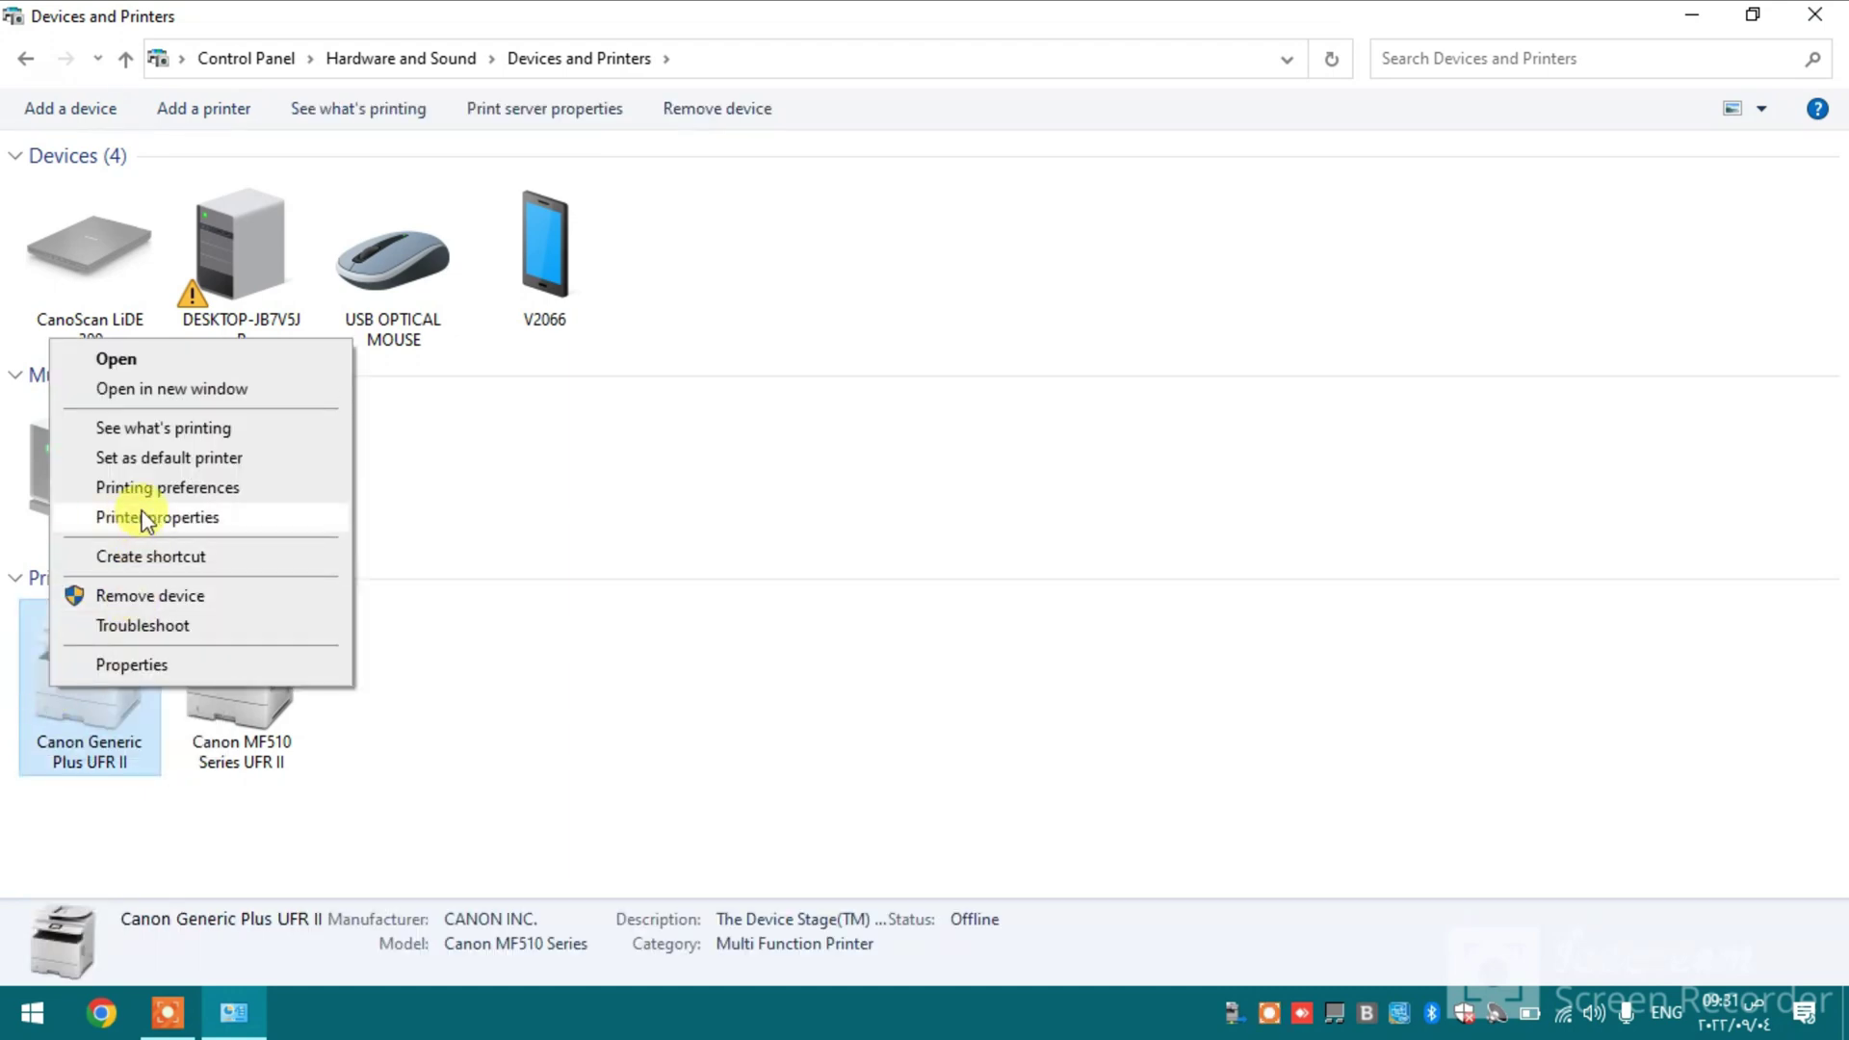
left_click(139, 518)
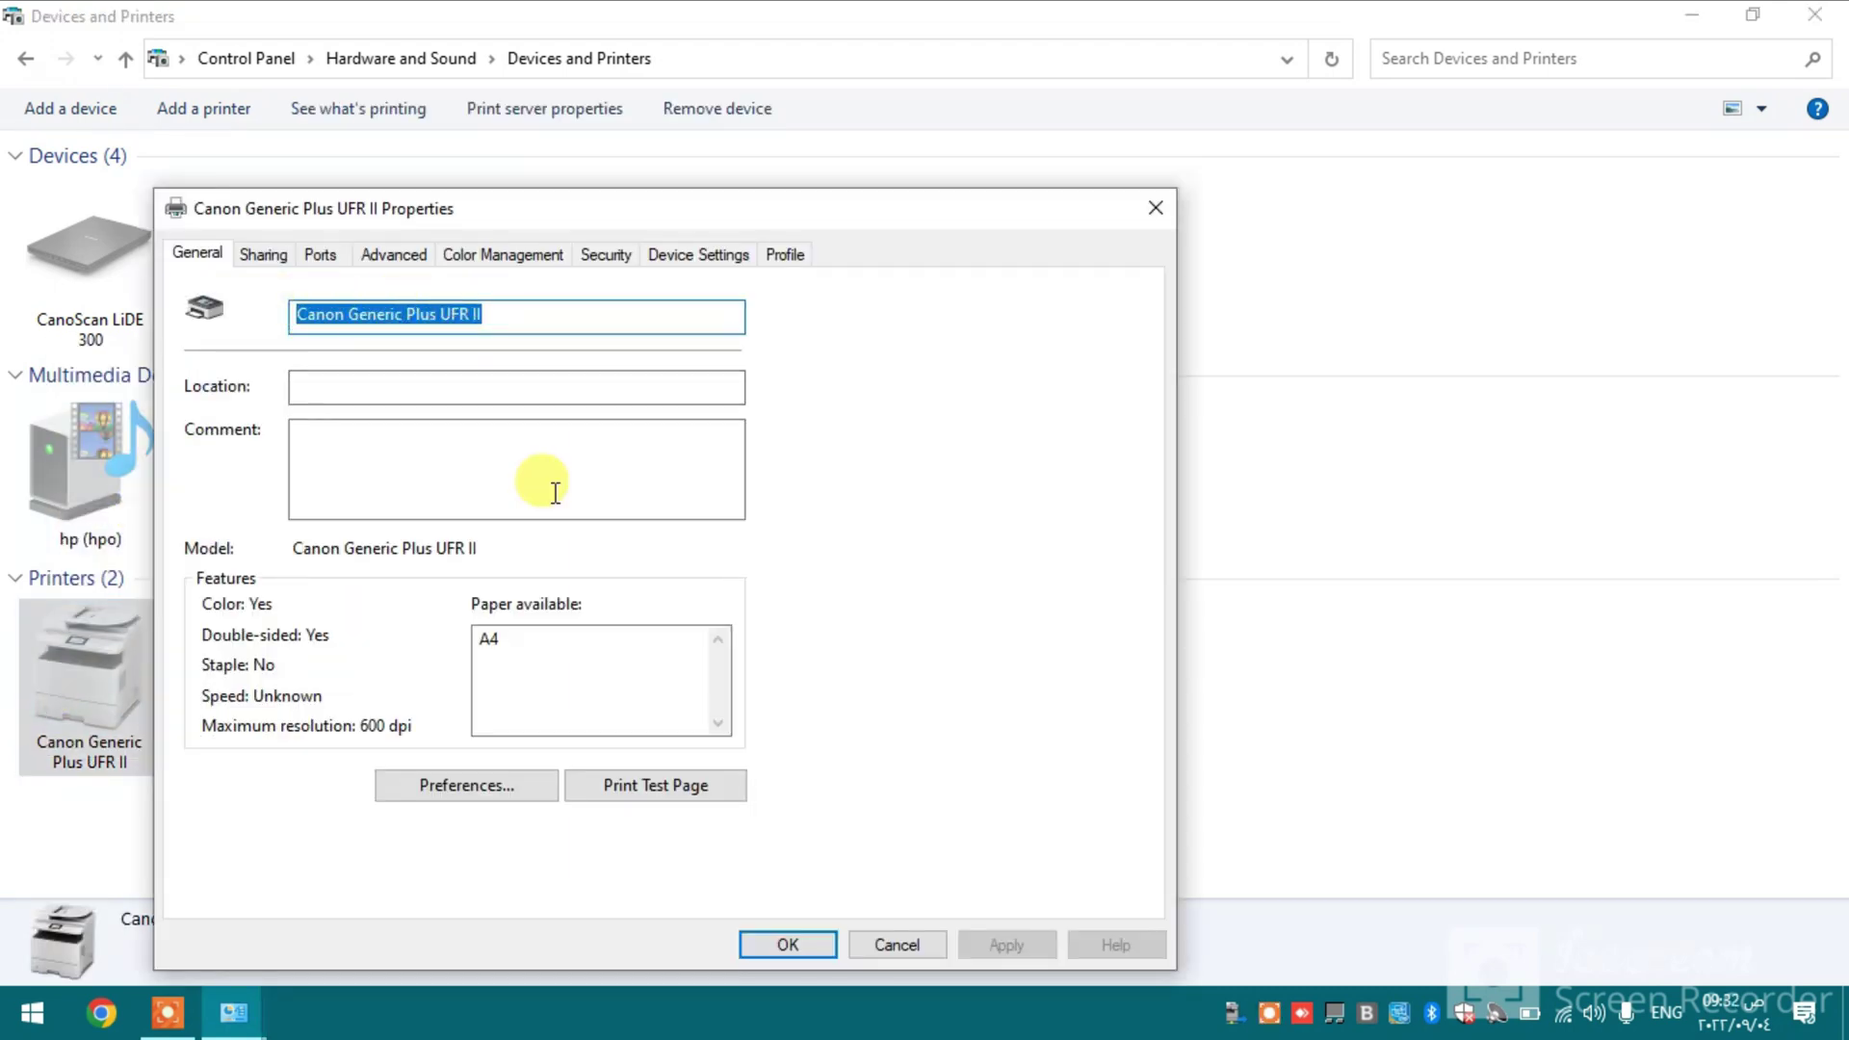
key("BackSpace")
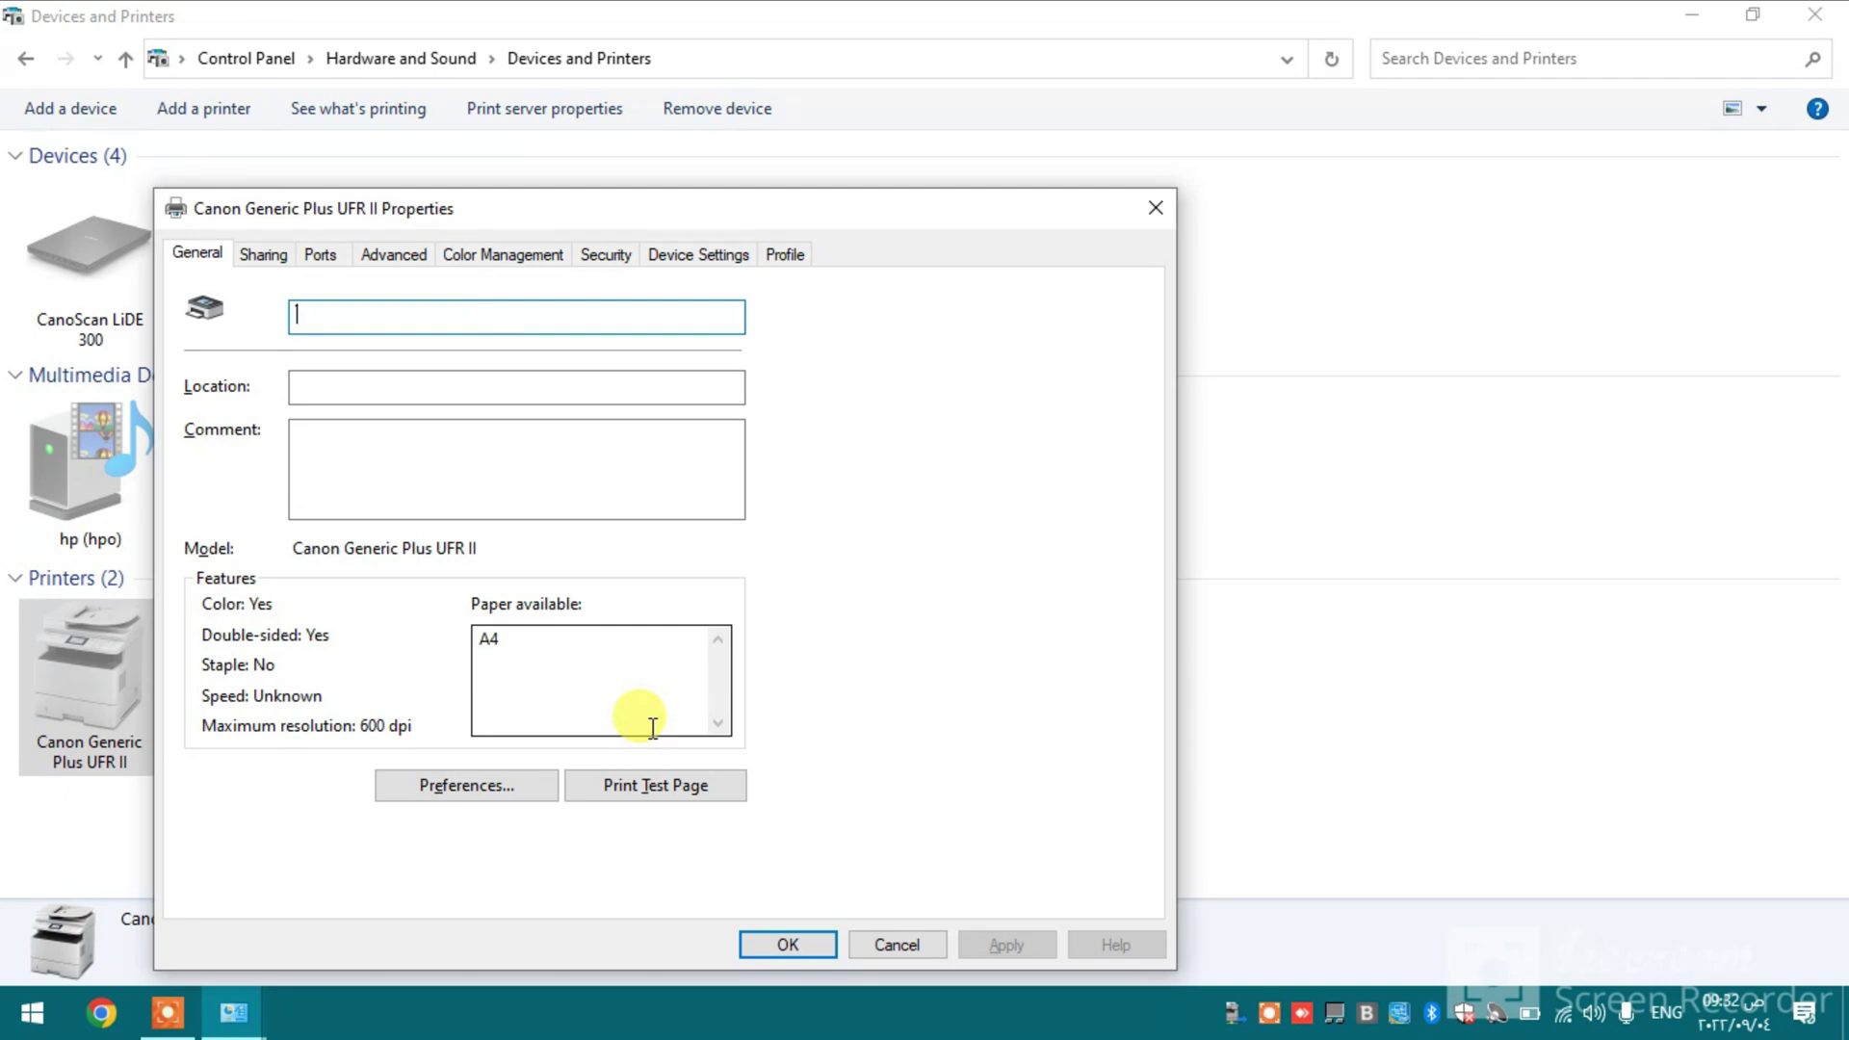
type("کابل usb")
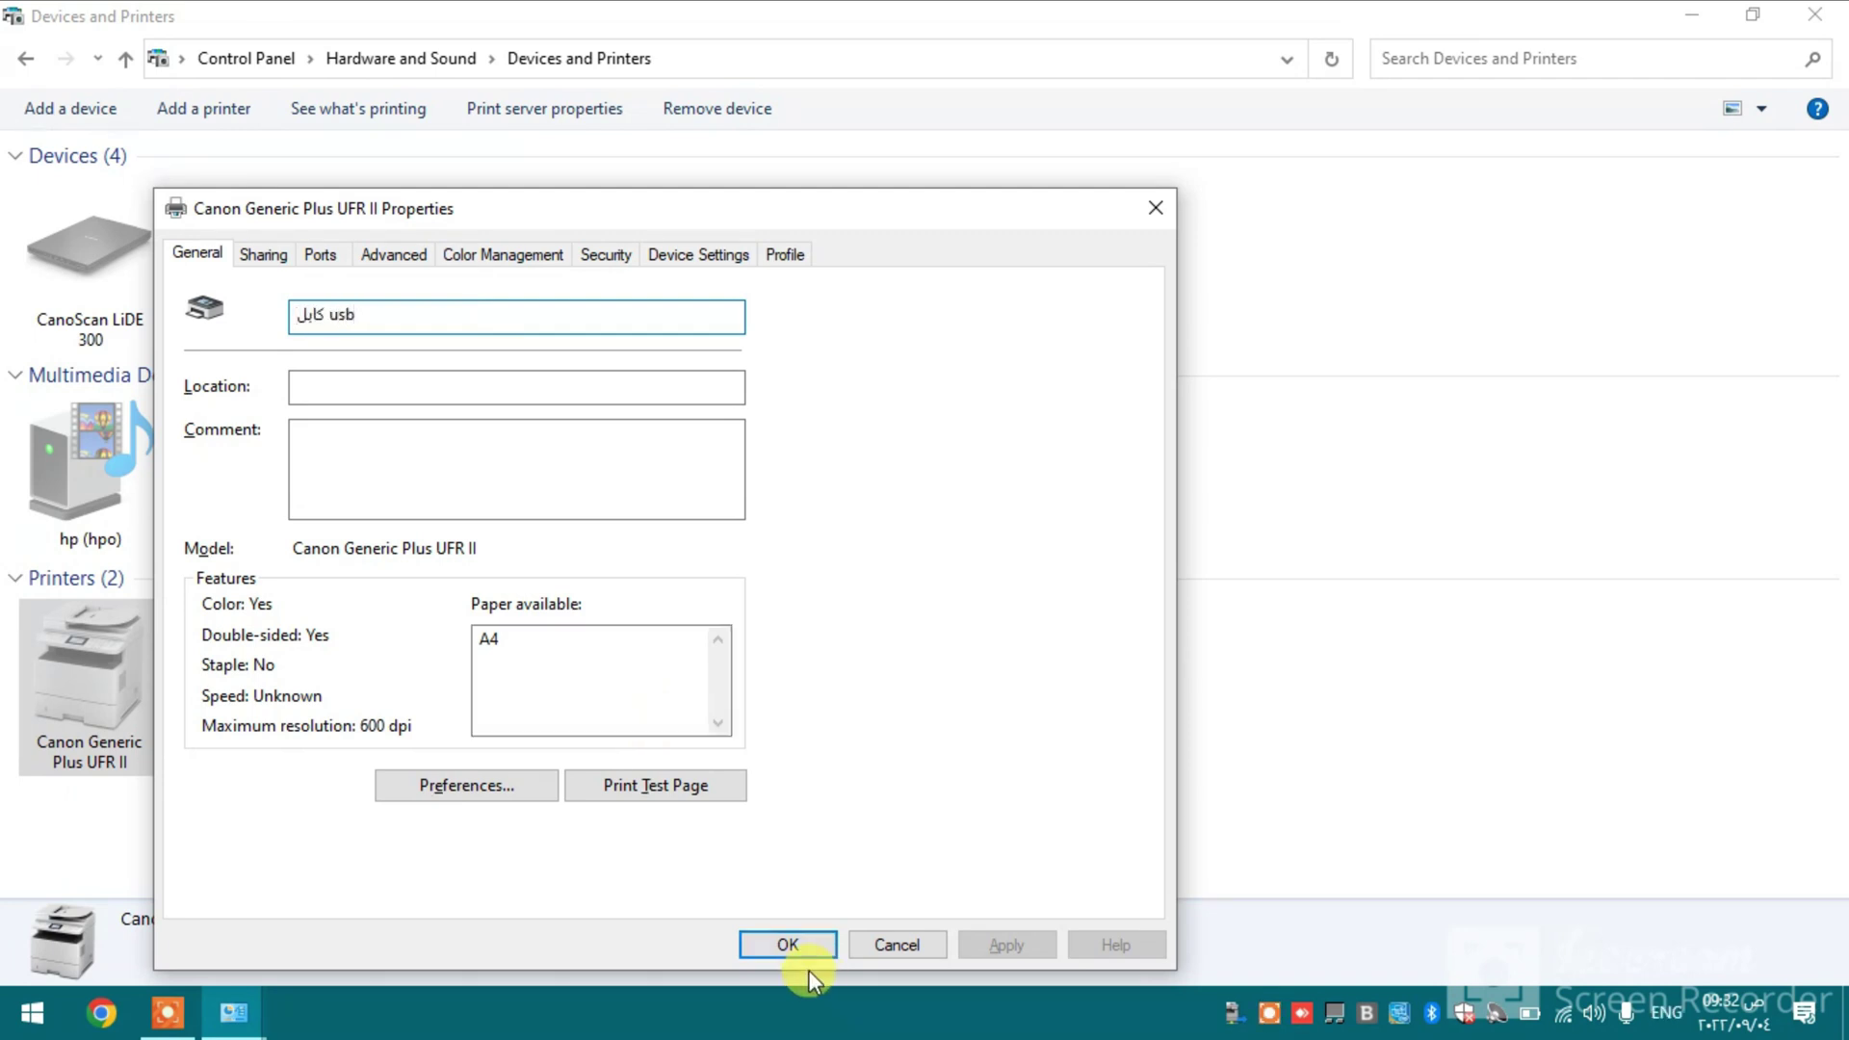
left_click(788, 945)
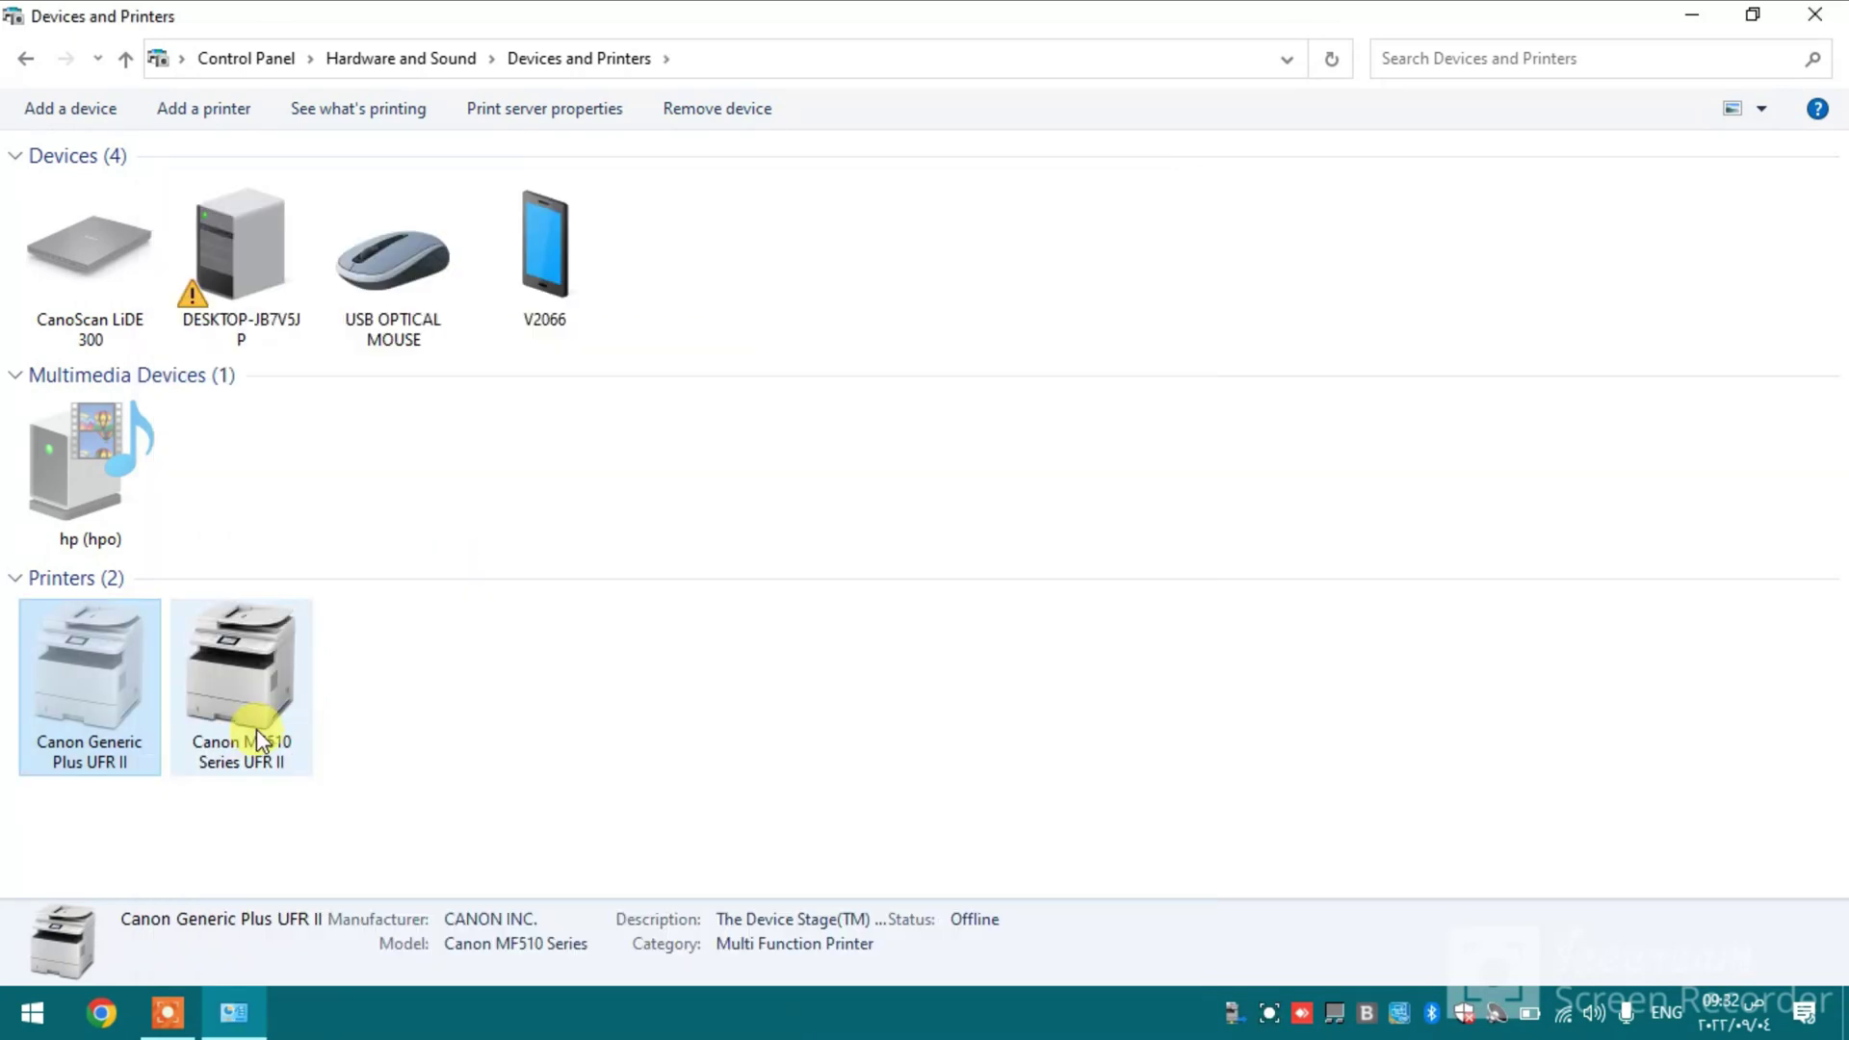
Step: Rename the Canon MF510 Series UFR II printer as "wi-fi" in its printer properties
right_click(256, 730)
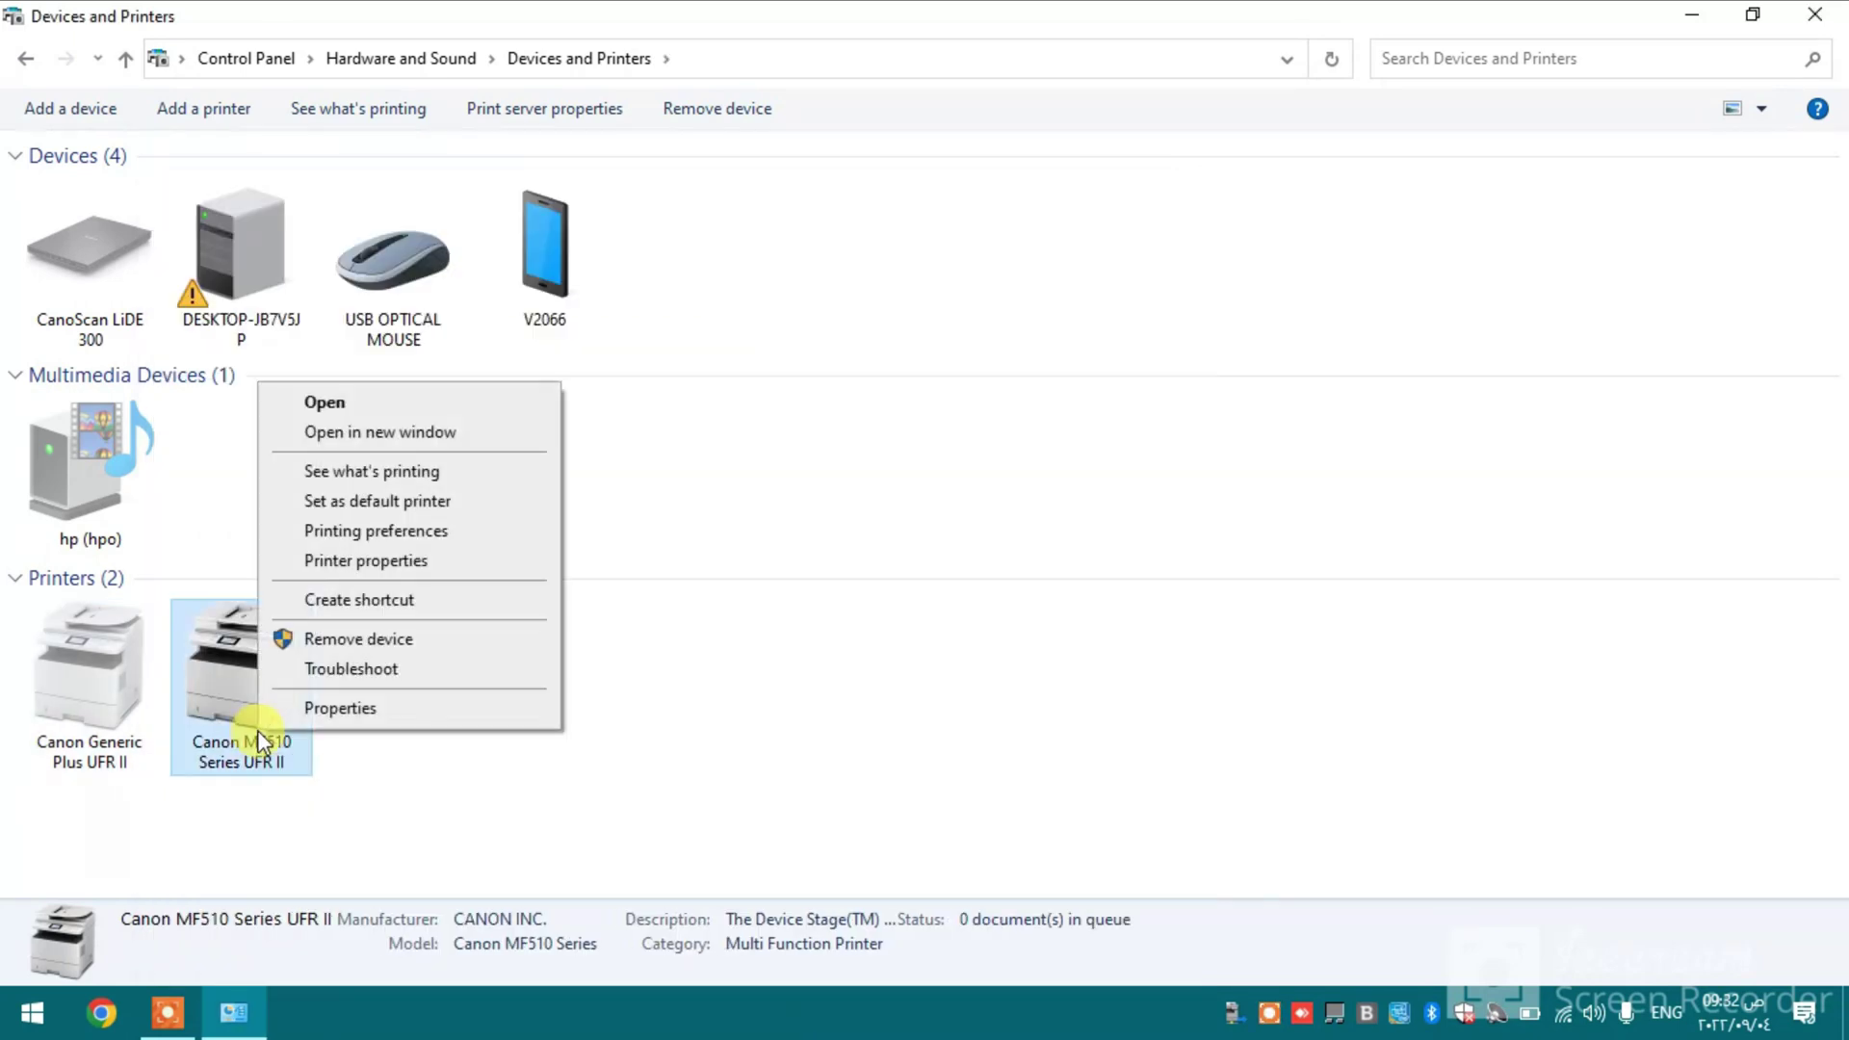
left_click(298, 559)
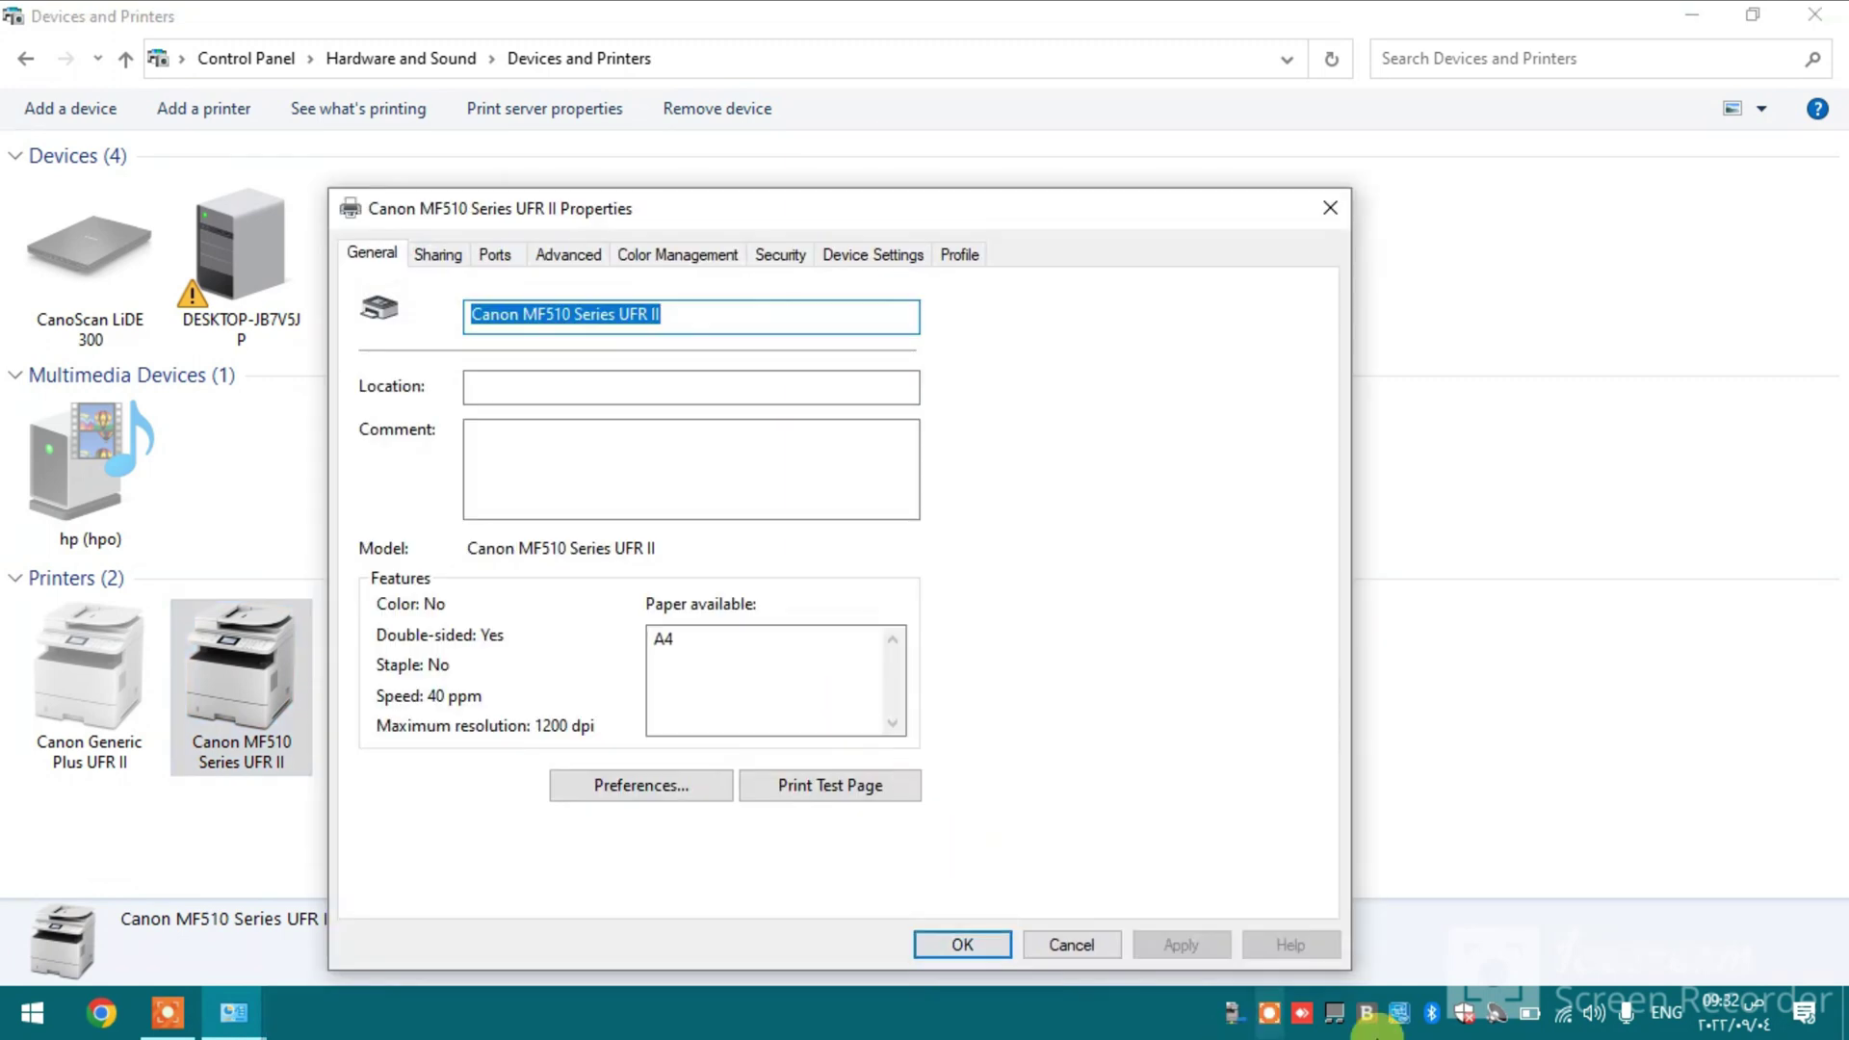
type("wi-fi")
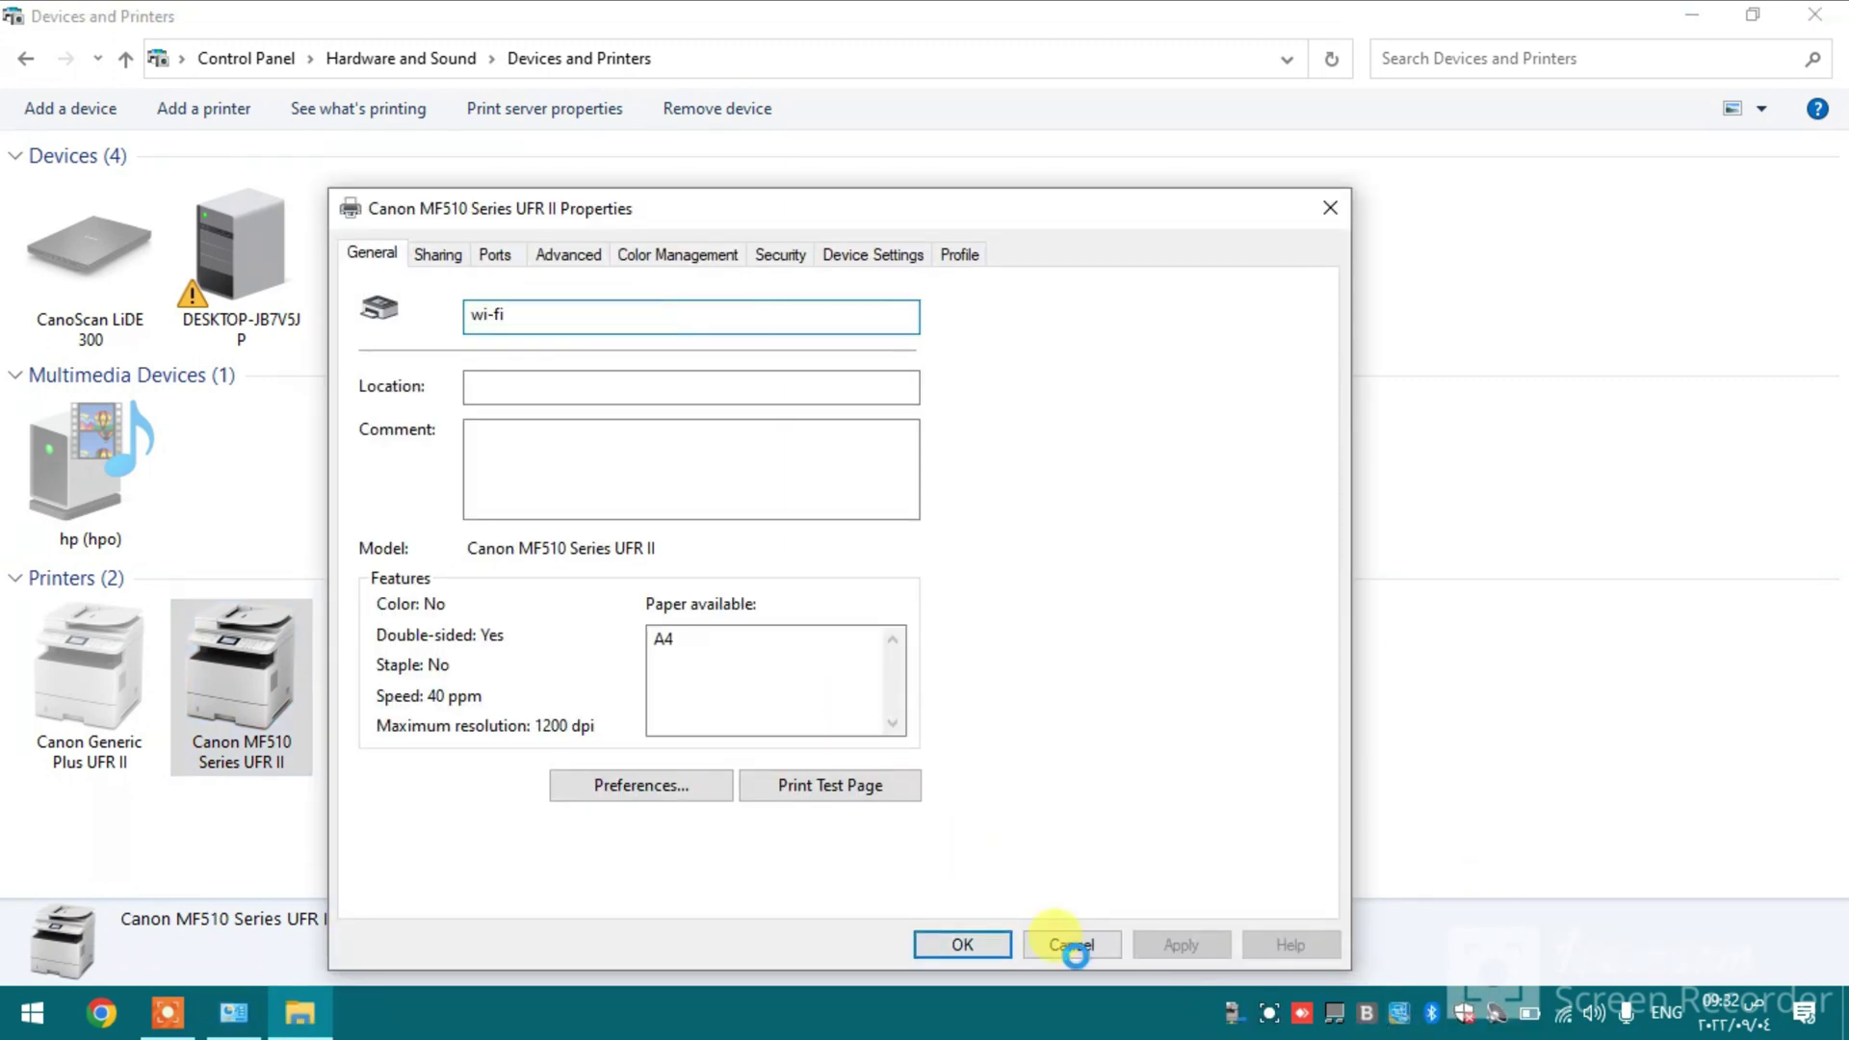
left_click(1002, 947)
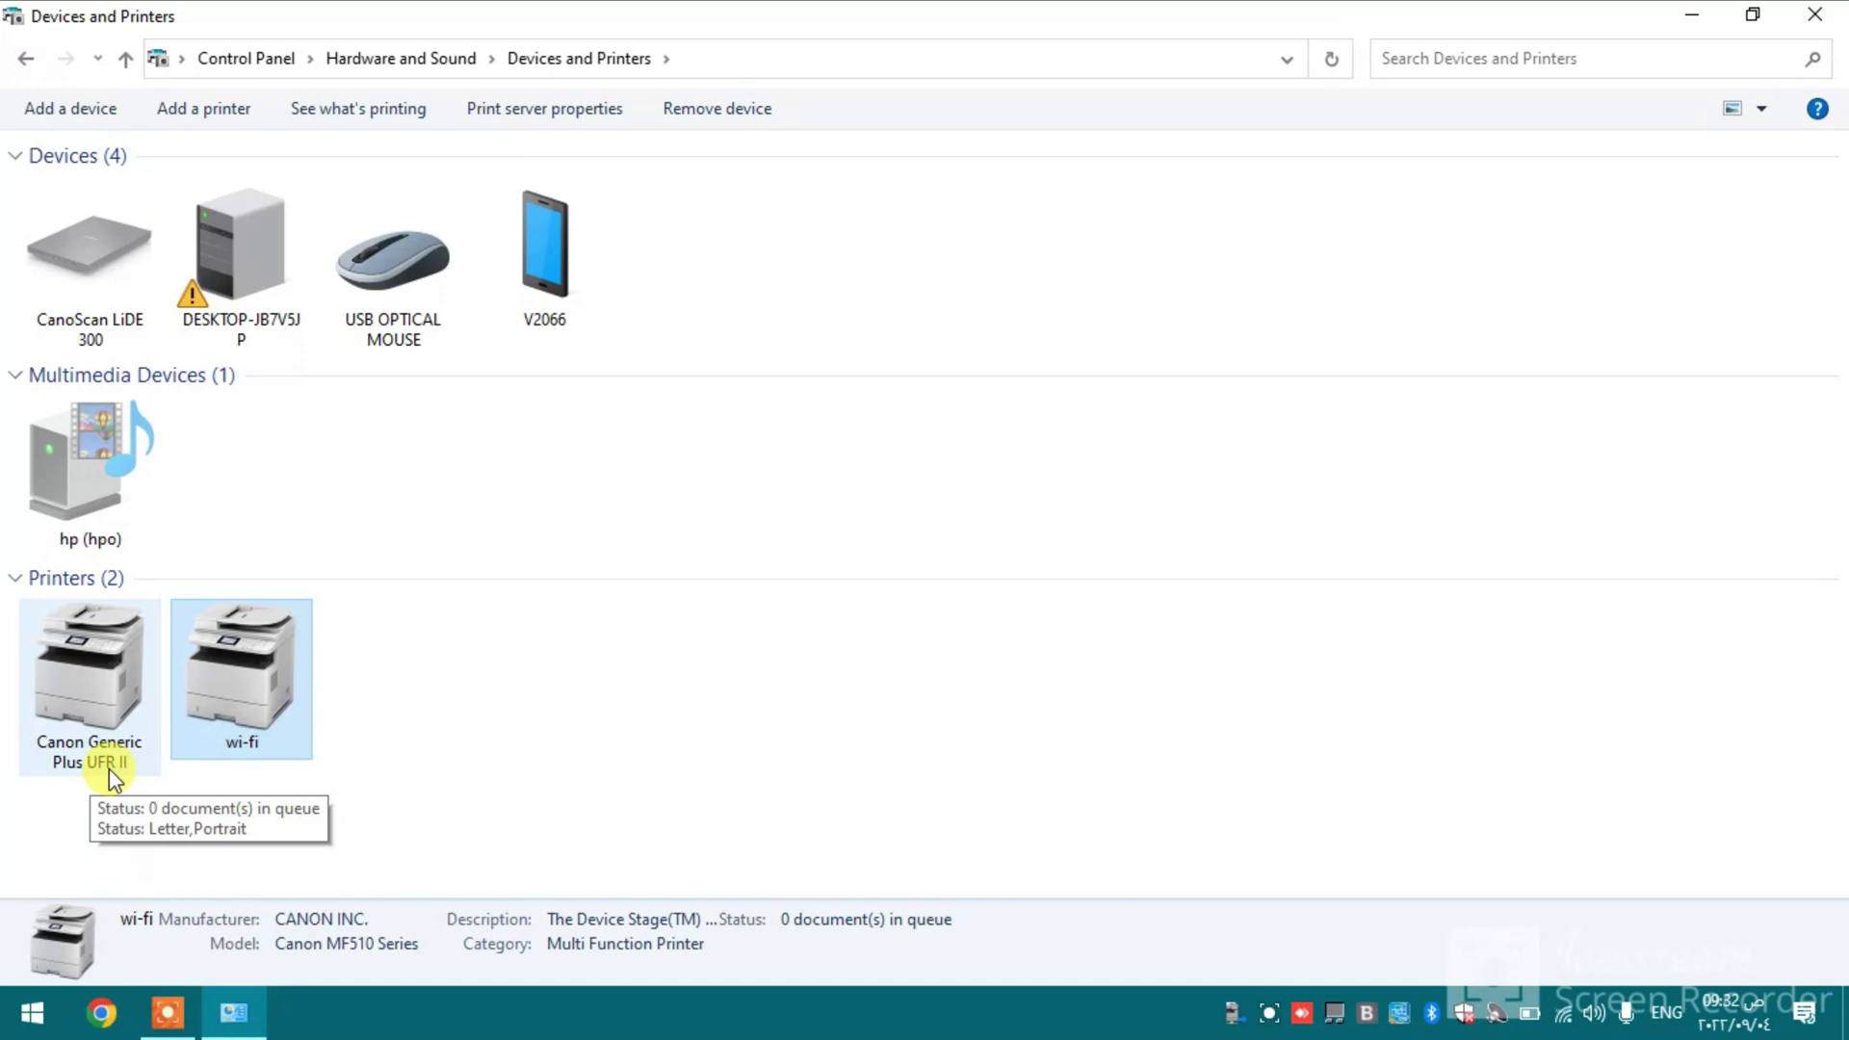
Step: In the USB printer's printing preferences, set both the page size and the output size to A4
left_click(106, 732)
right_click(109, 691)
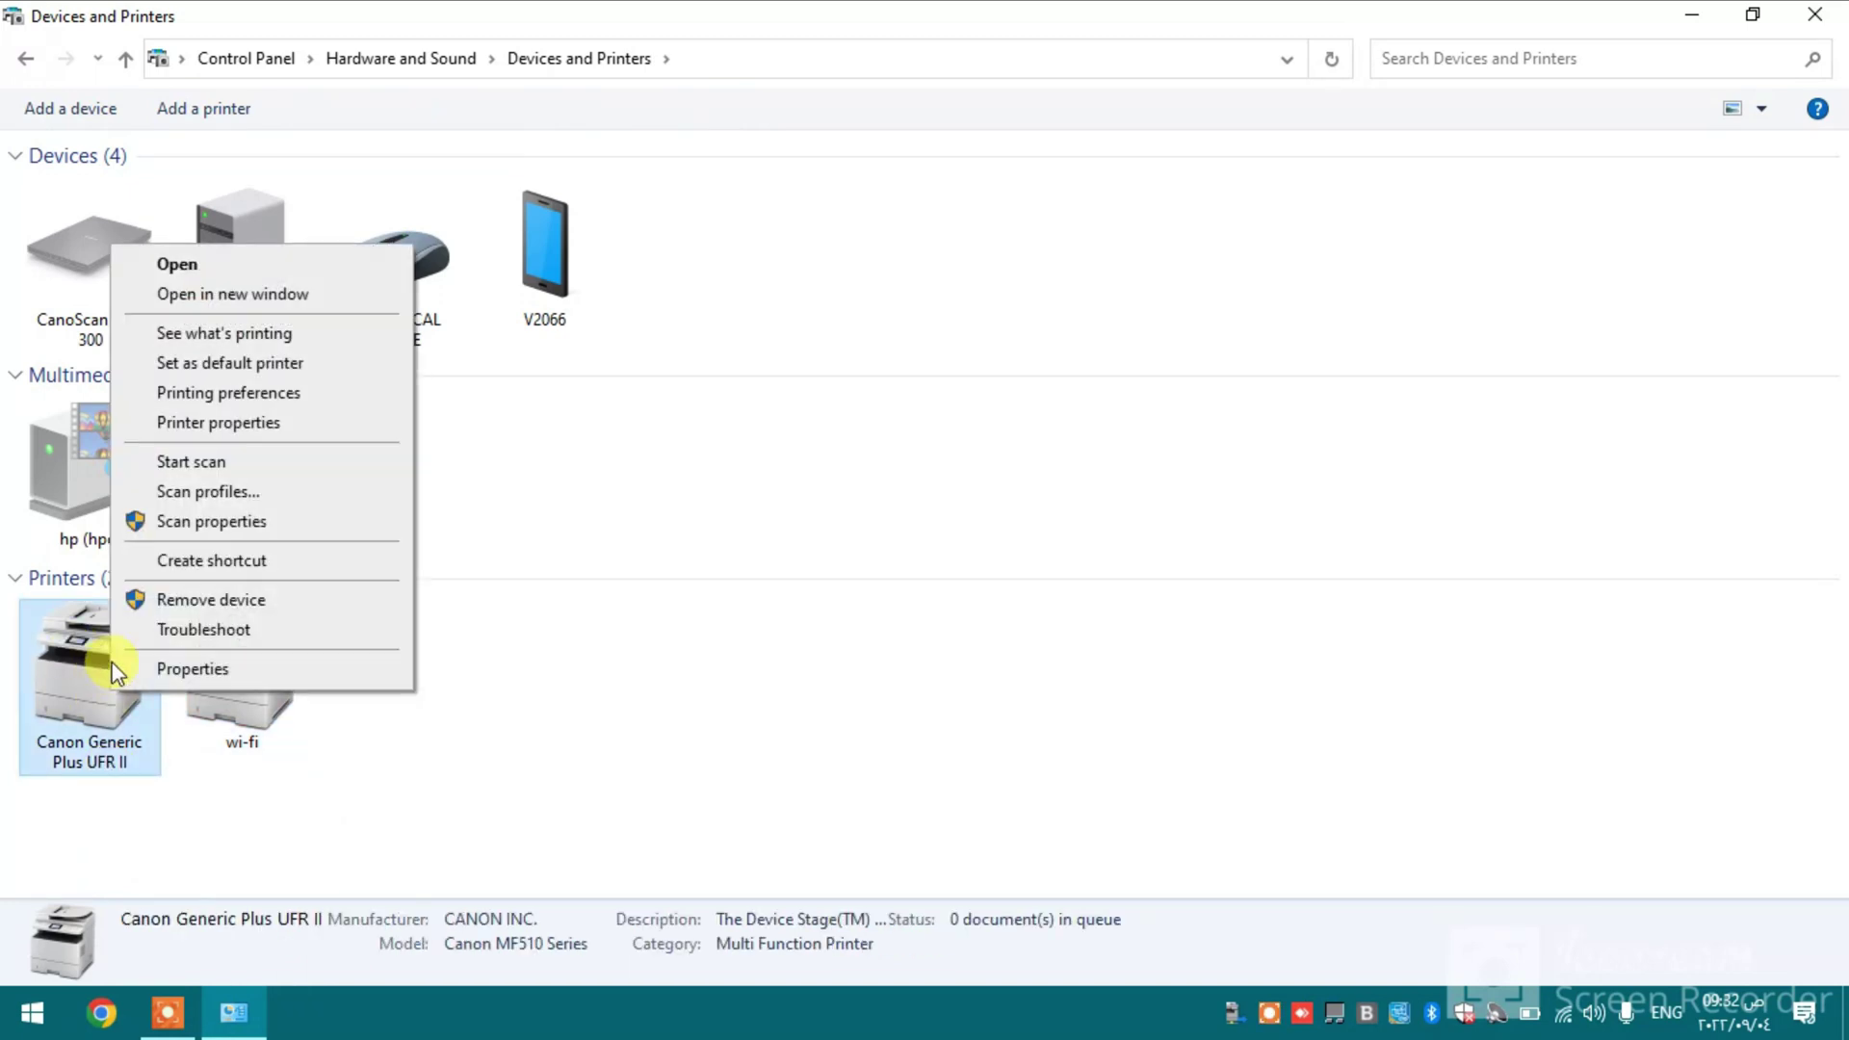
left_click(154, 390)
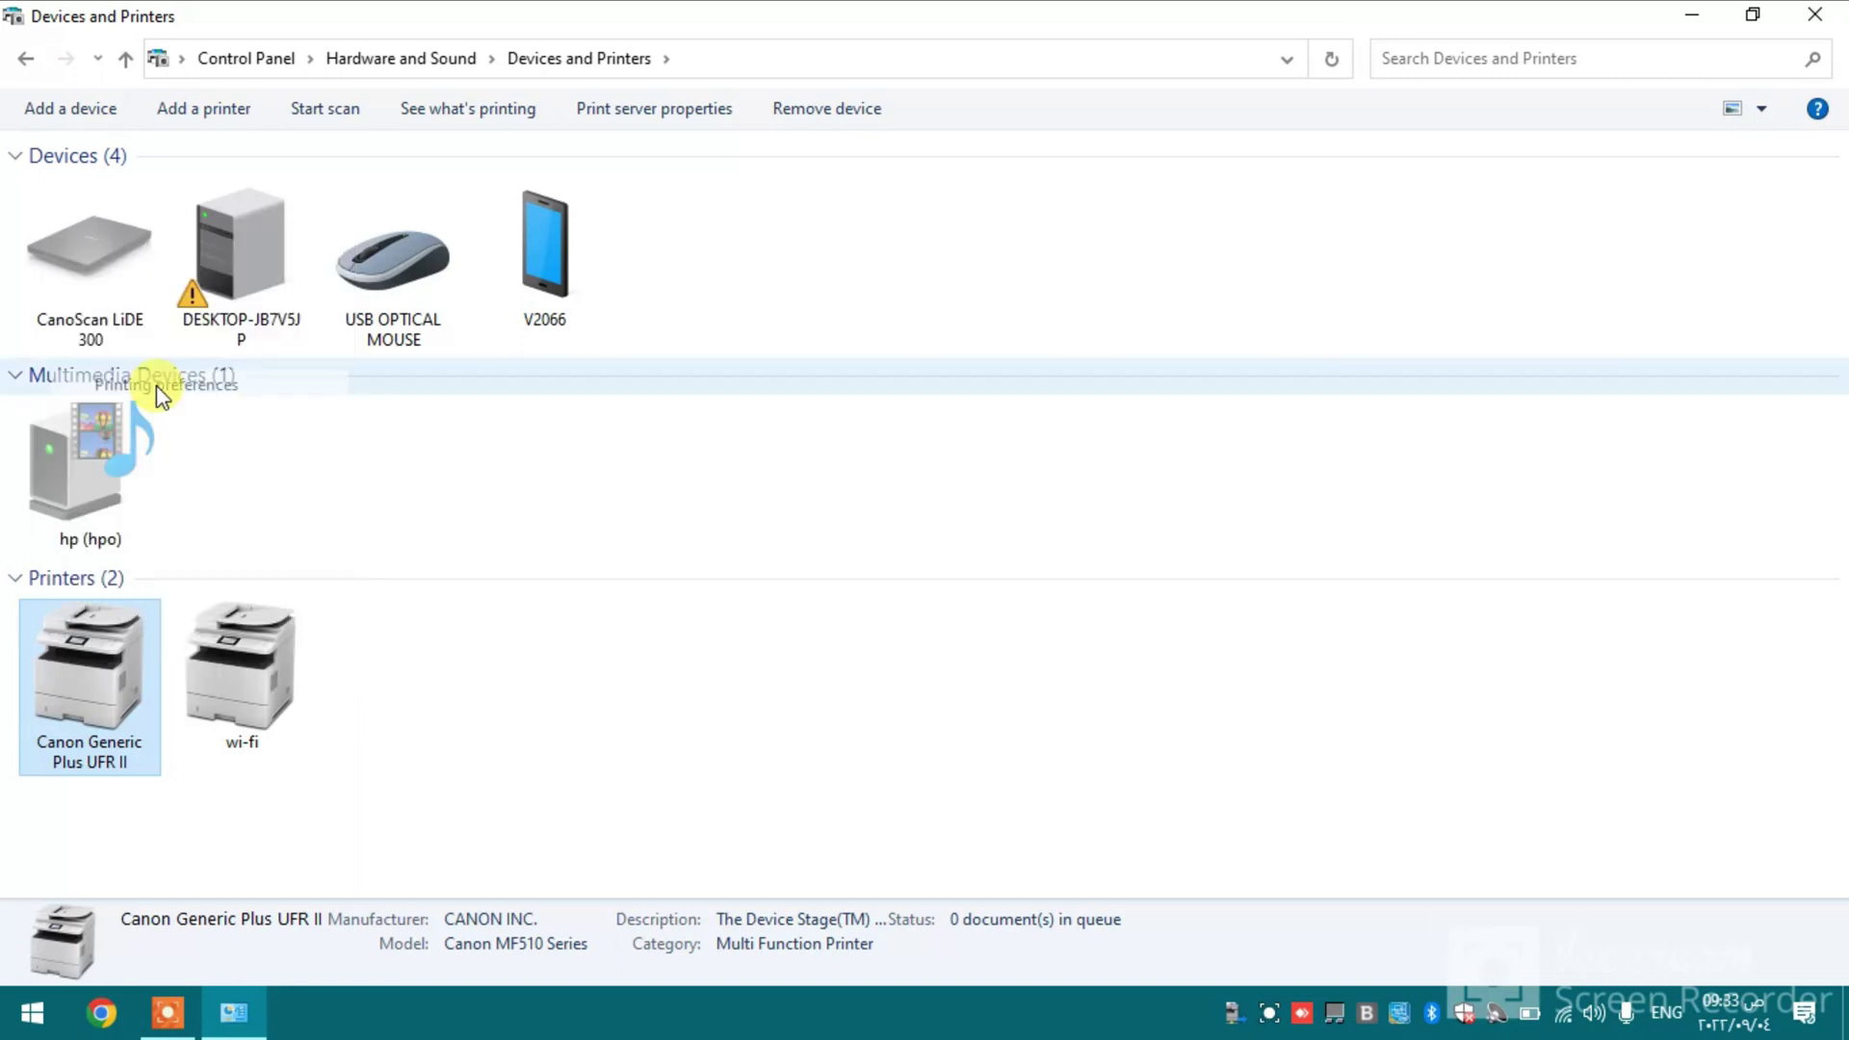
left_click(513, 412)
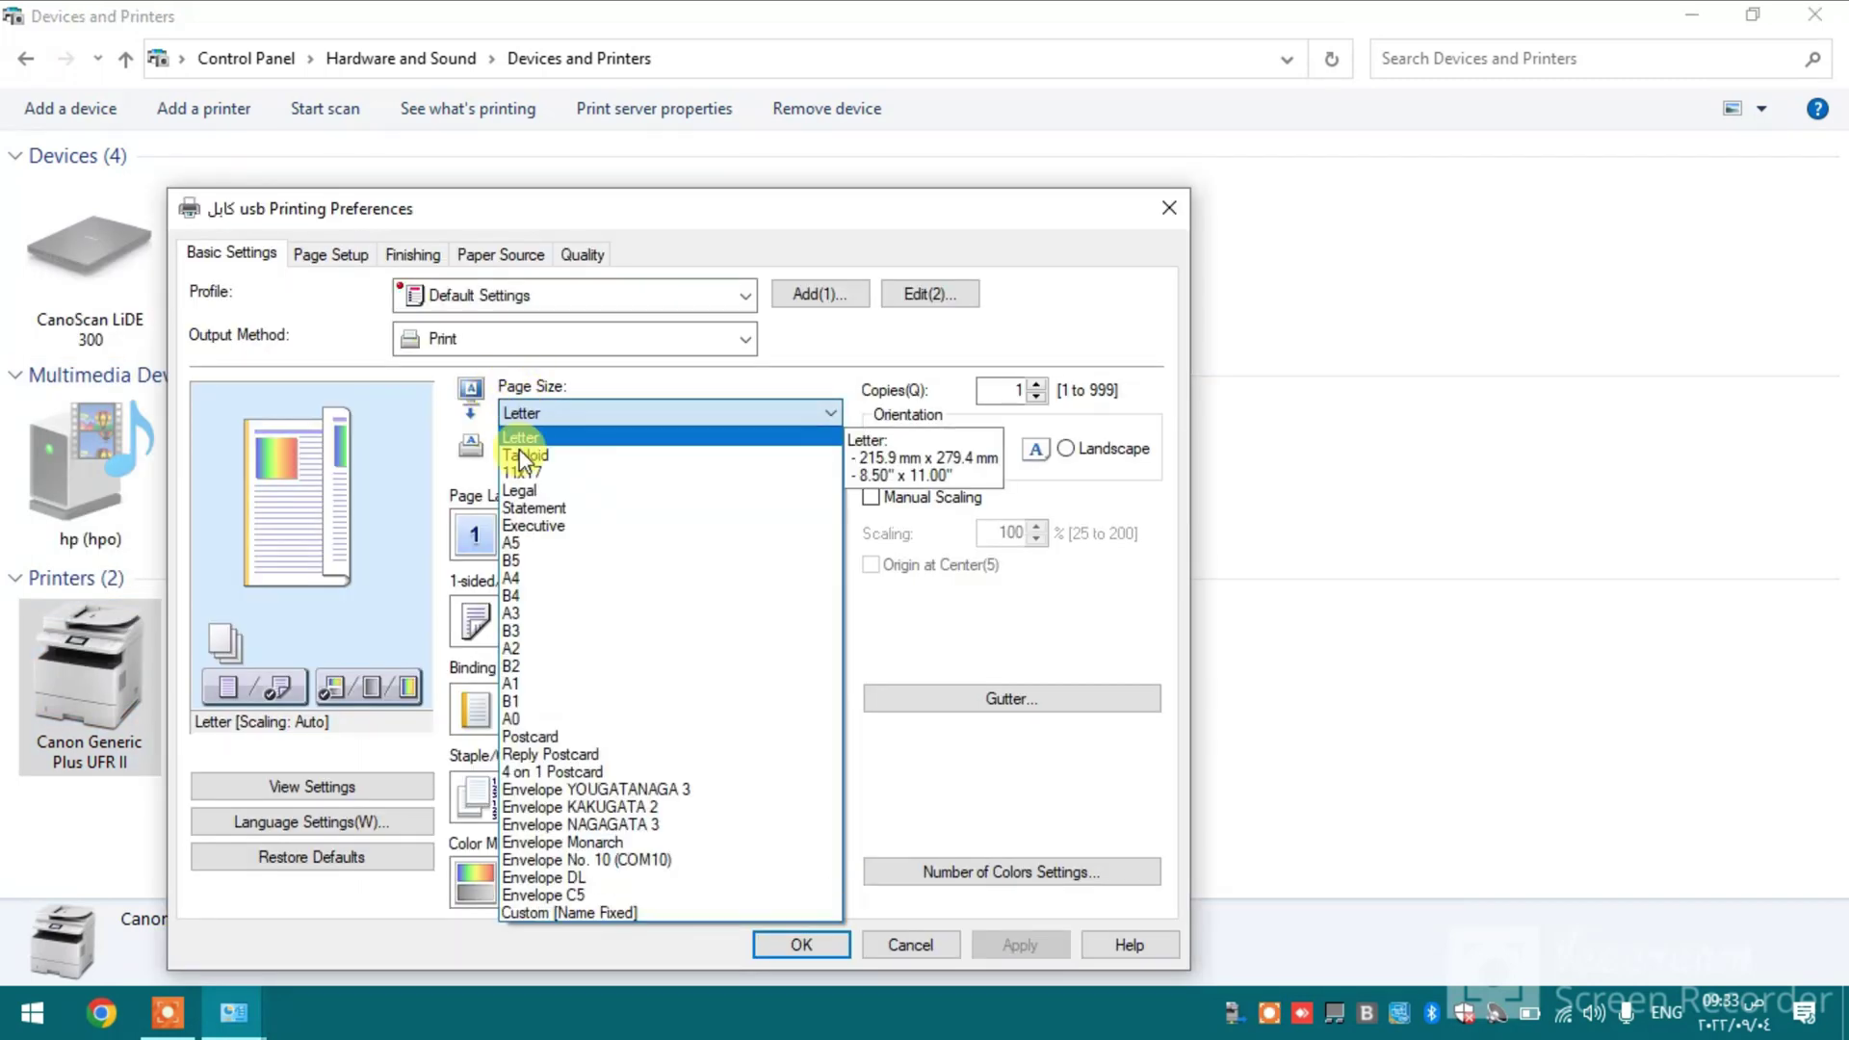
left_click(525, 577)
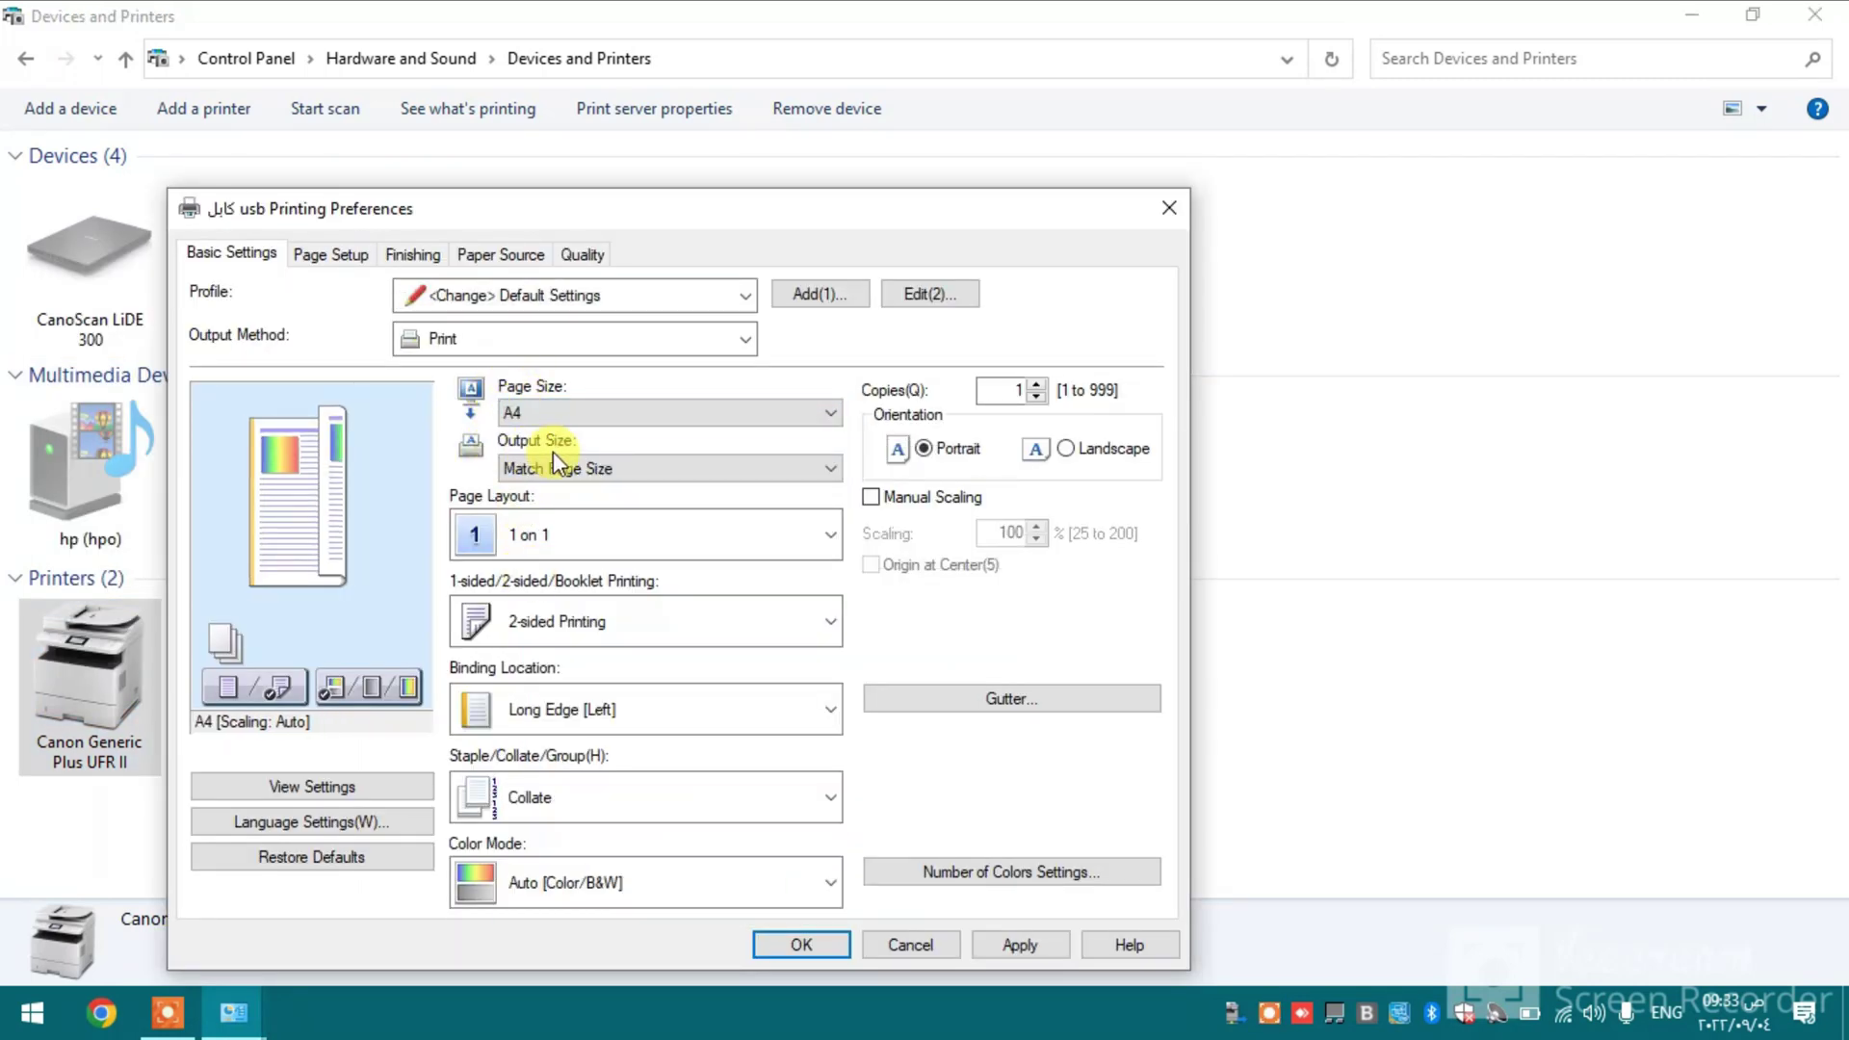
left_click(528, 469)
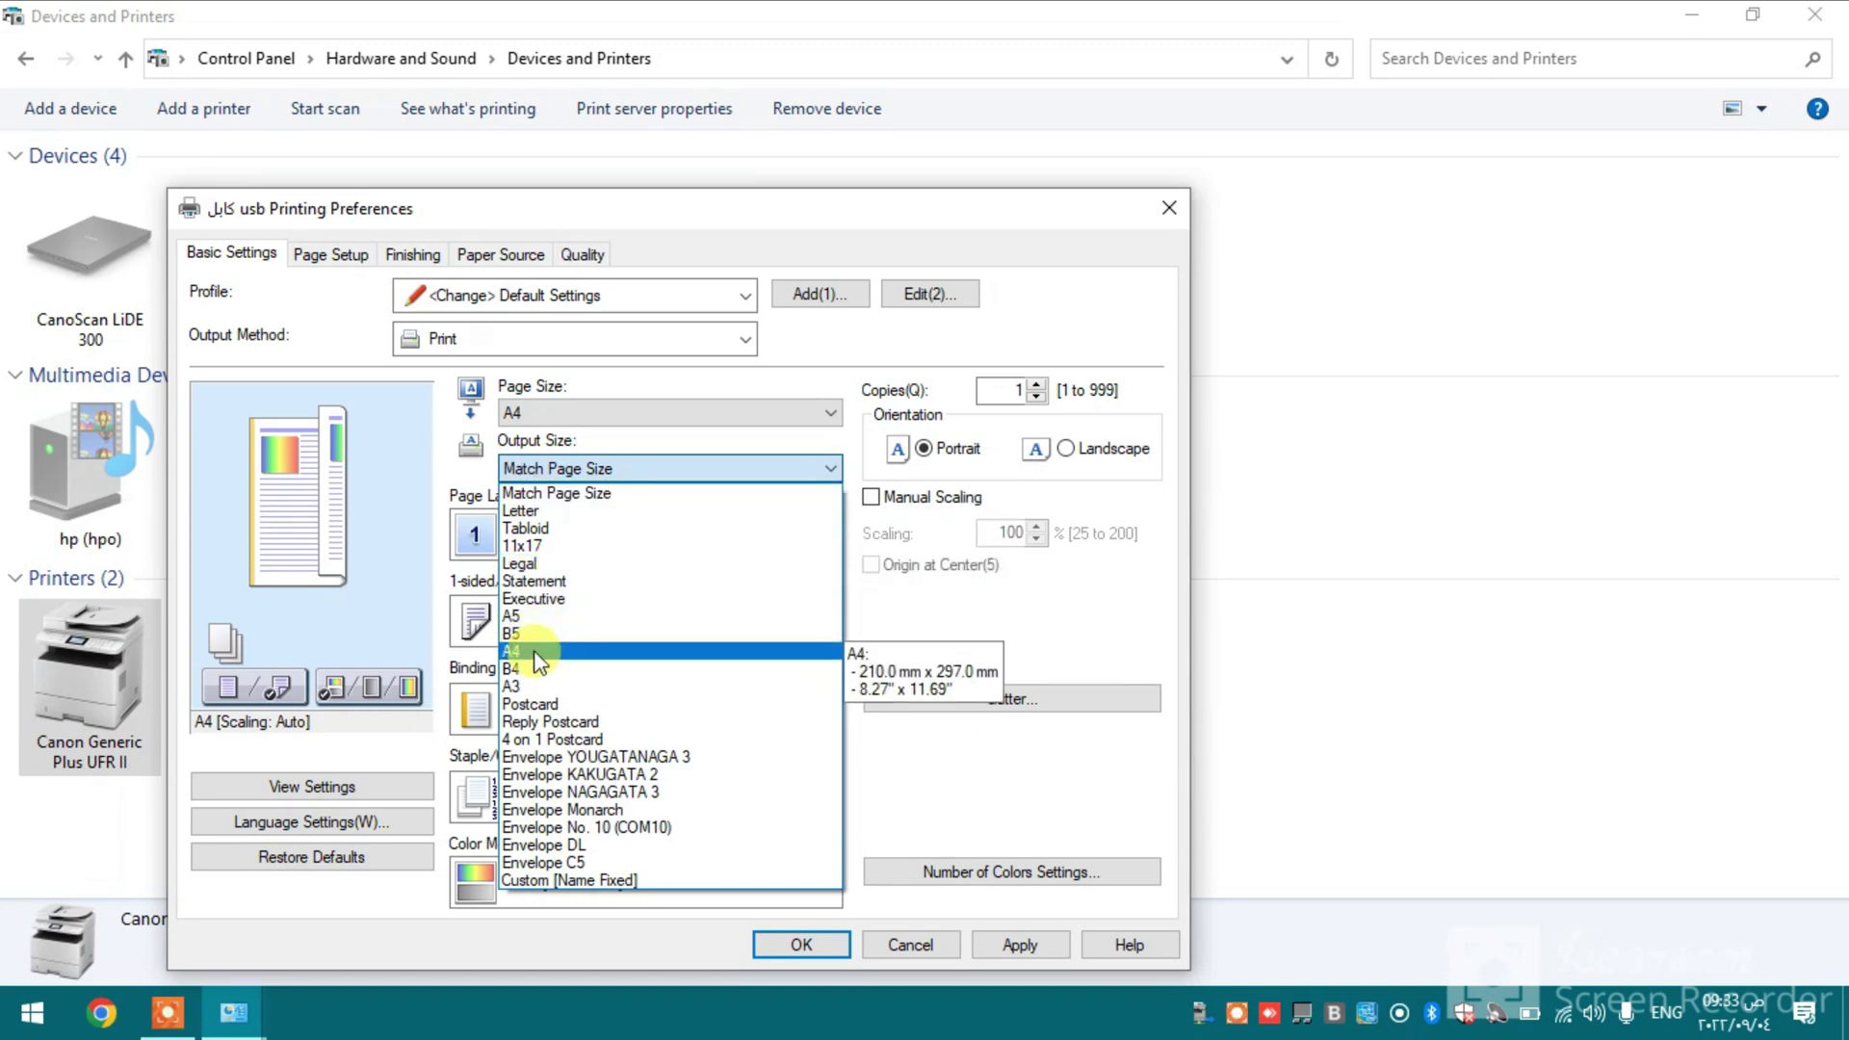
left_click(529, 647)
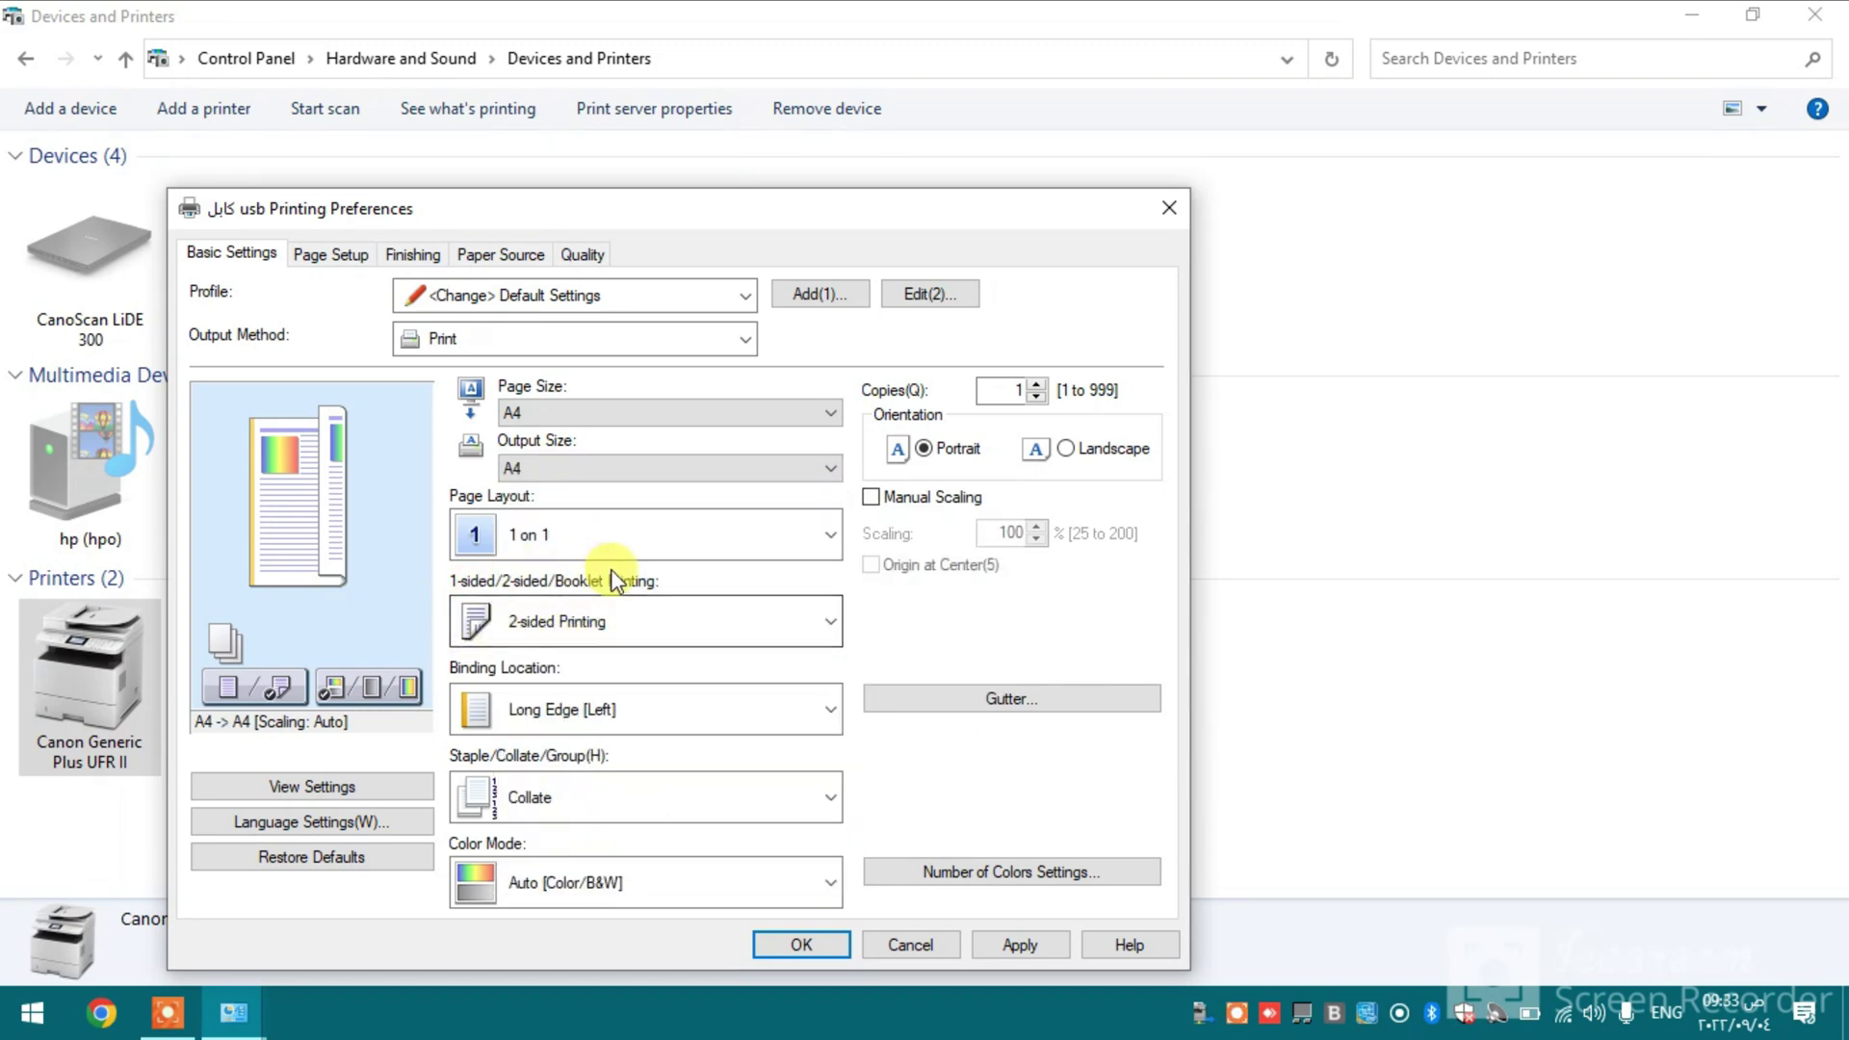
Step: Set the USB printer to 1-sided printing with the Black and White color mode, and apply the settings
left_click(566, 618)
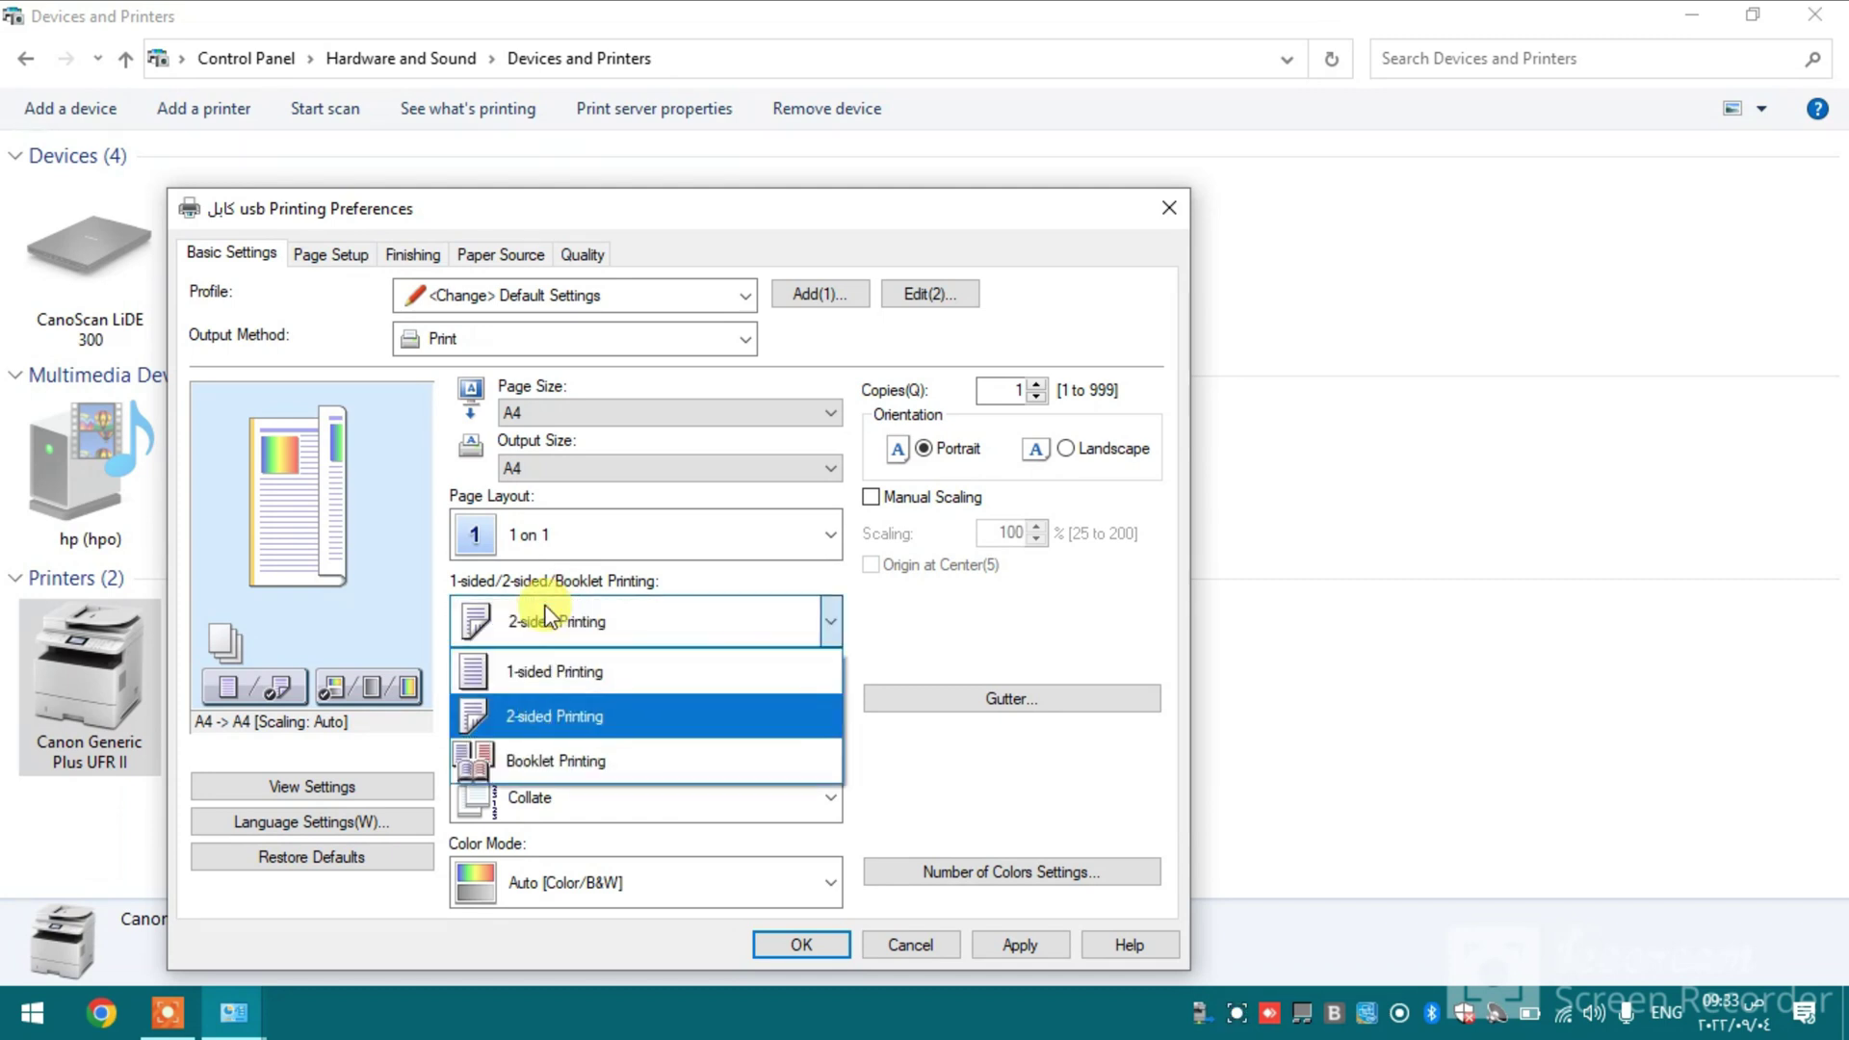
left_click(535, 690)
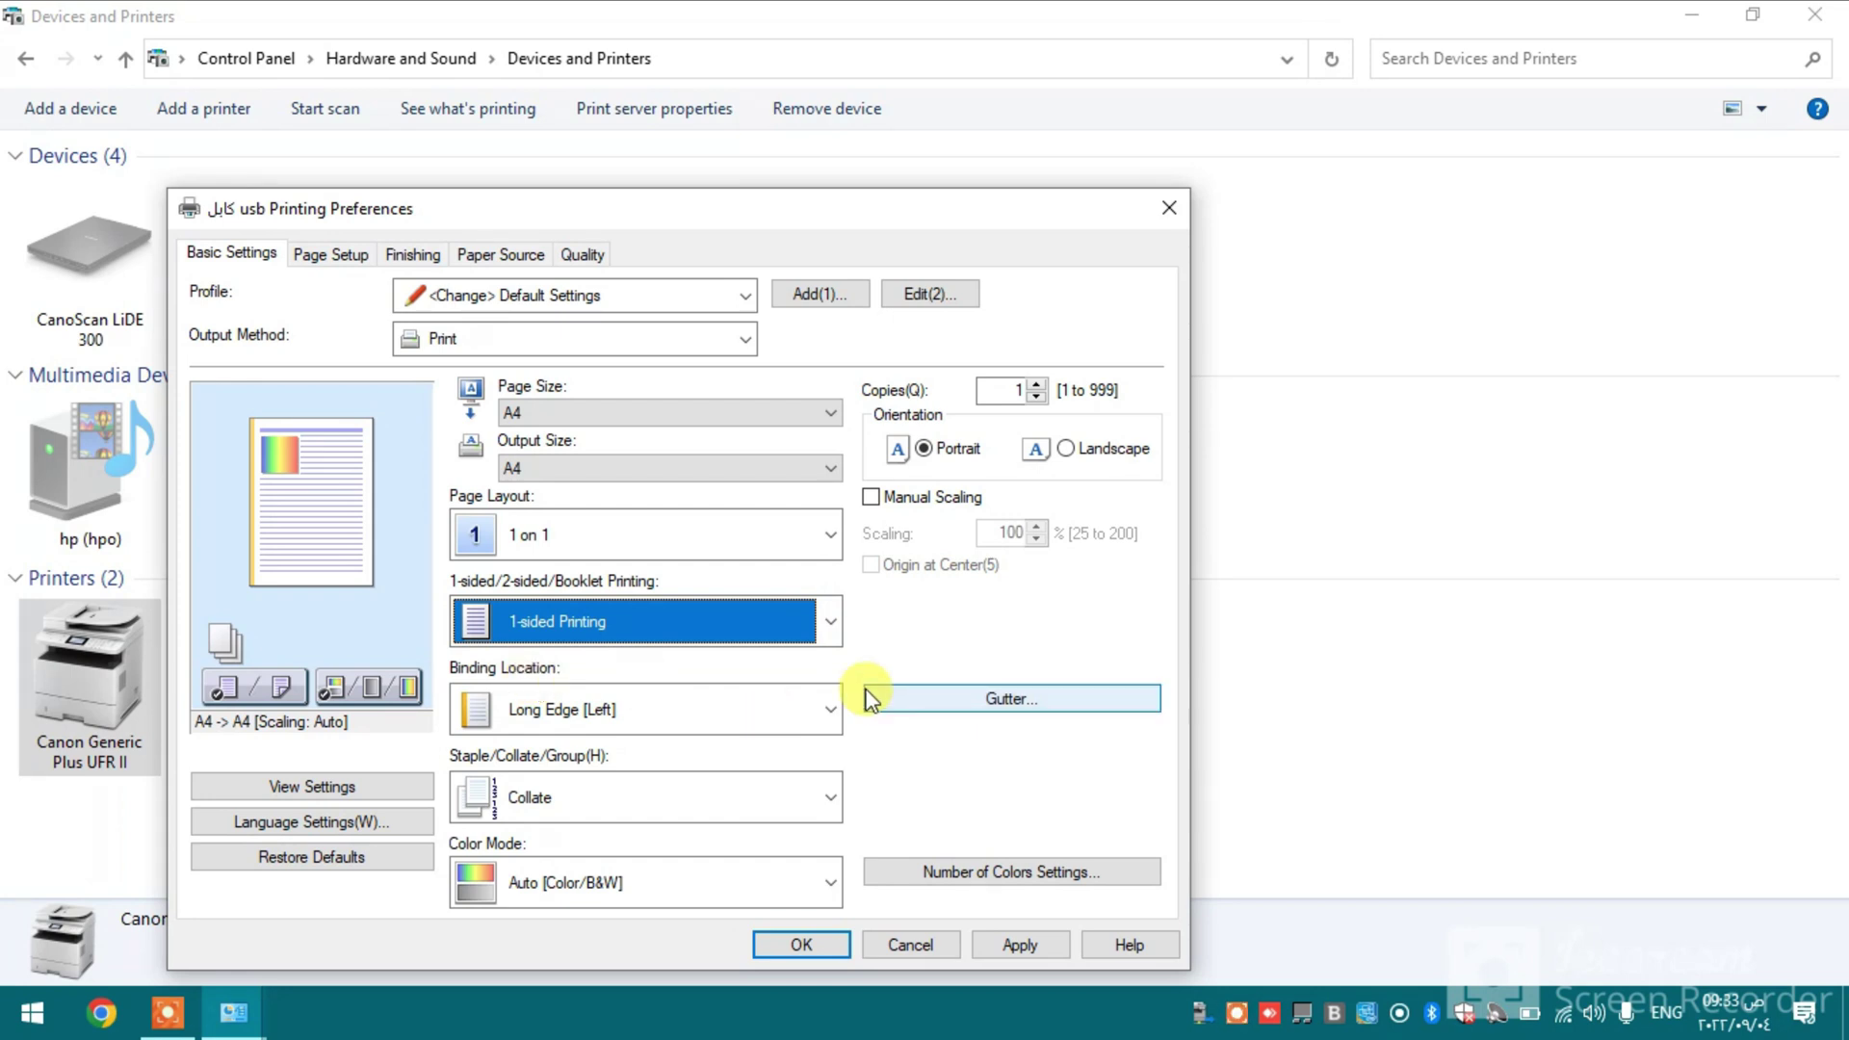
left_click(566, 894)
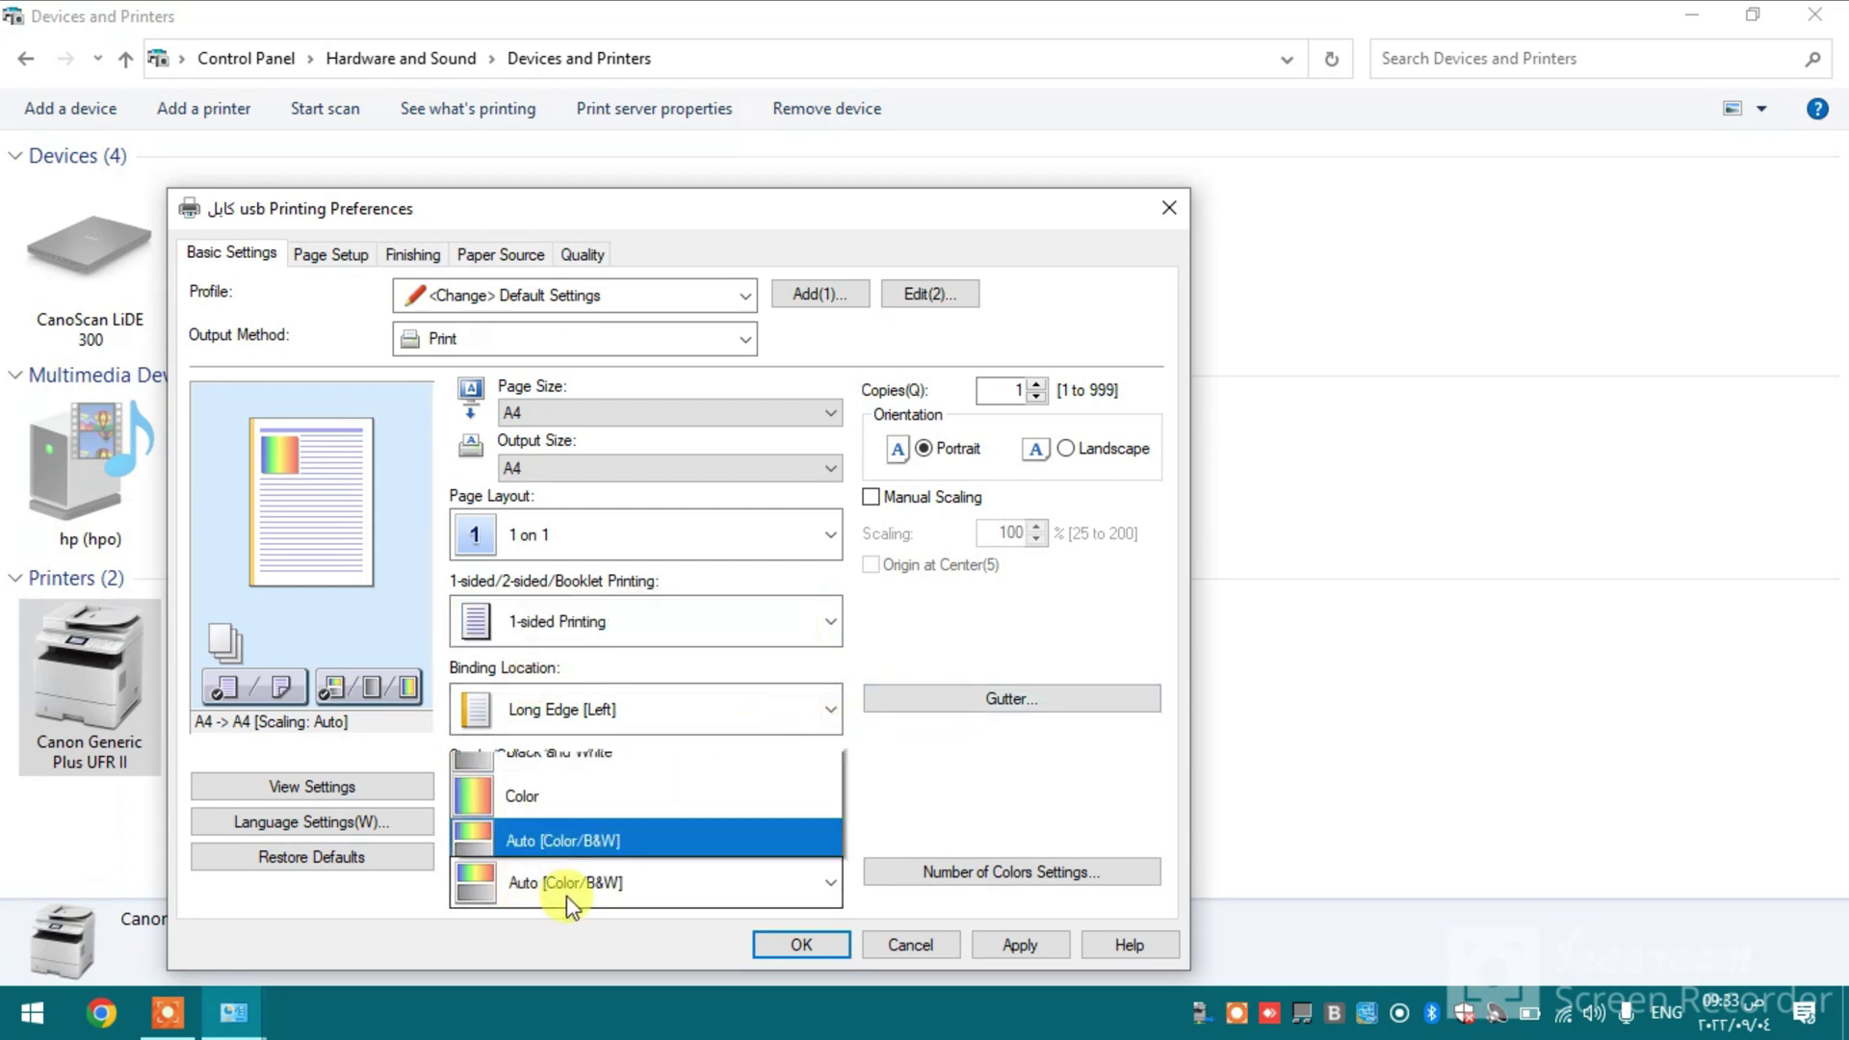
left_click(570, 744)
left_click(1017, 942)
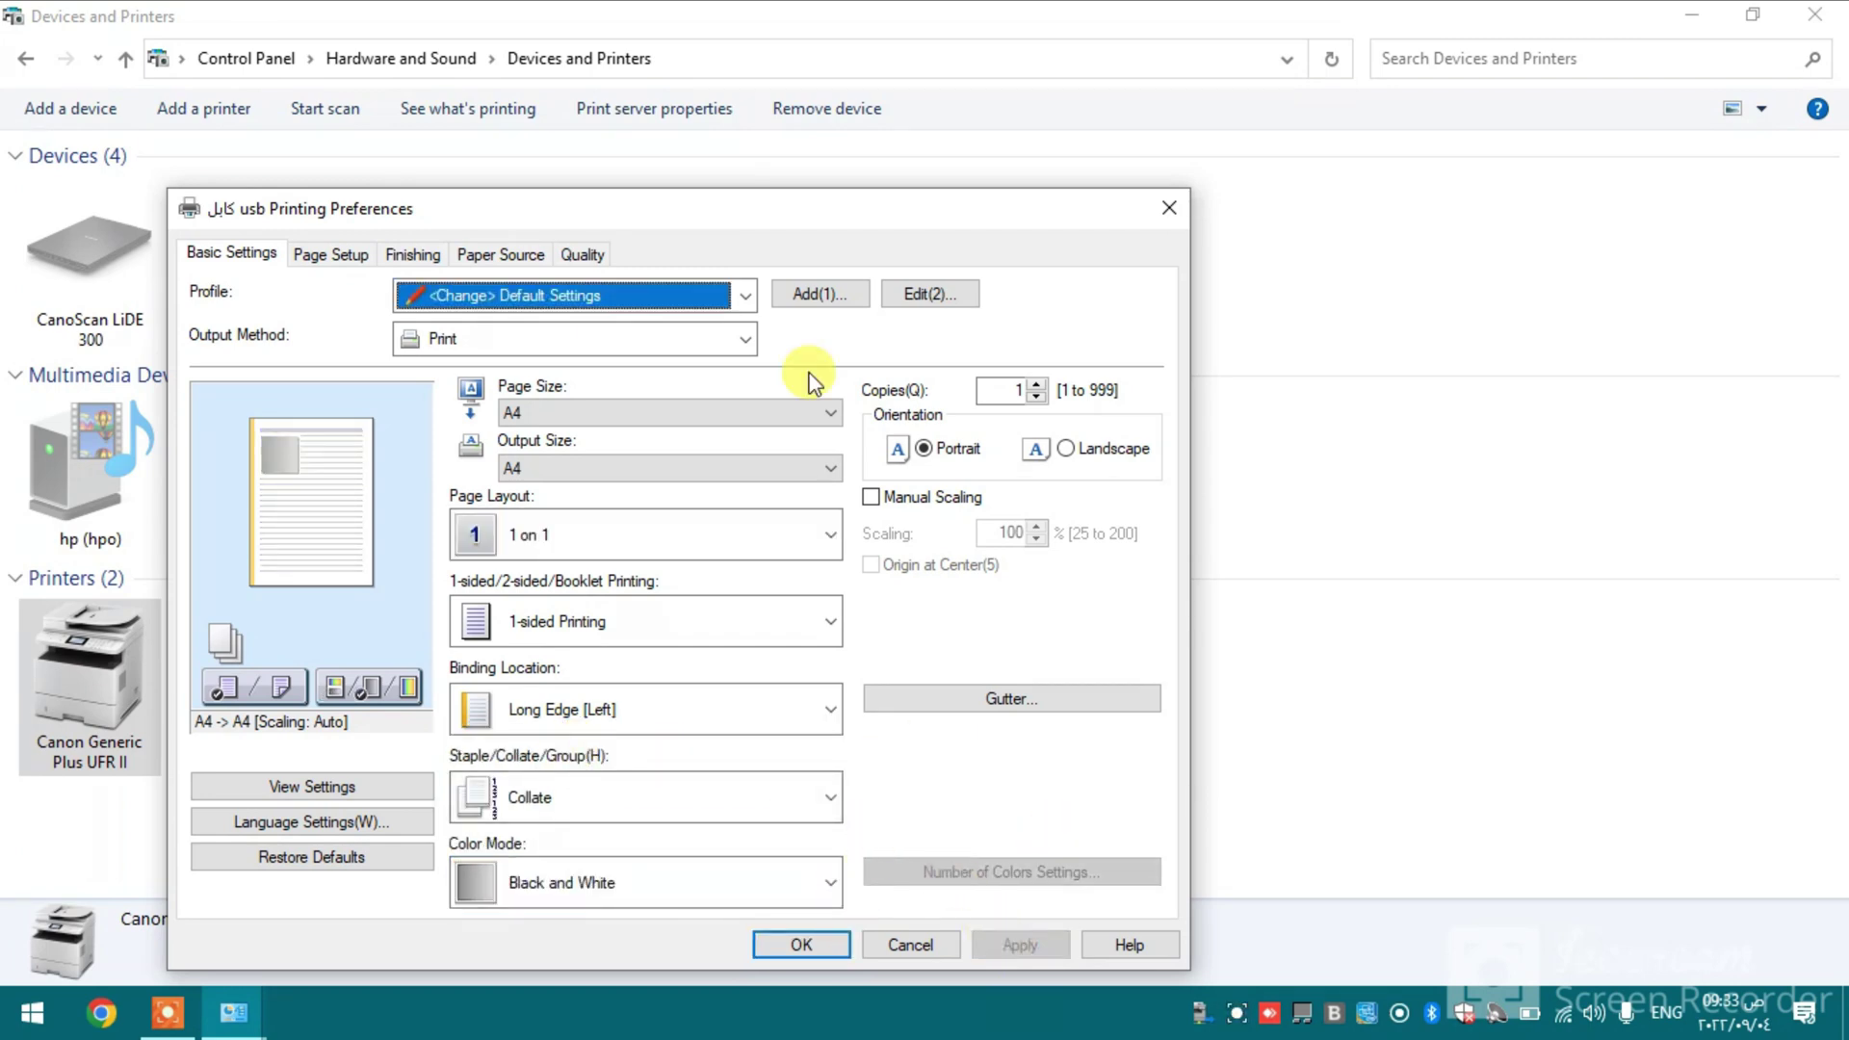
Step: Set the USB printer's paper source to Drawer 1, apply the change, and close its printing preferences
left_click(496, 253)
left_click(783, 637)
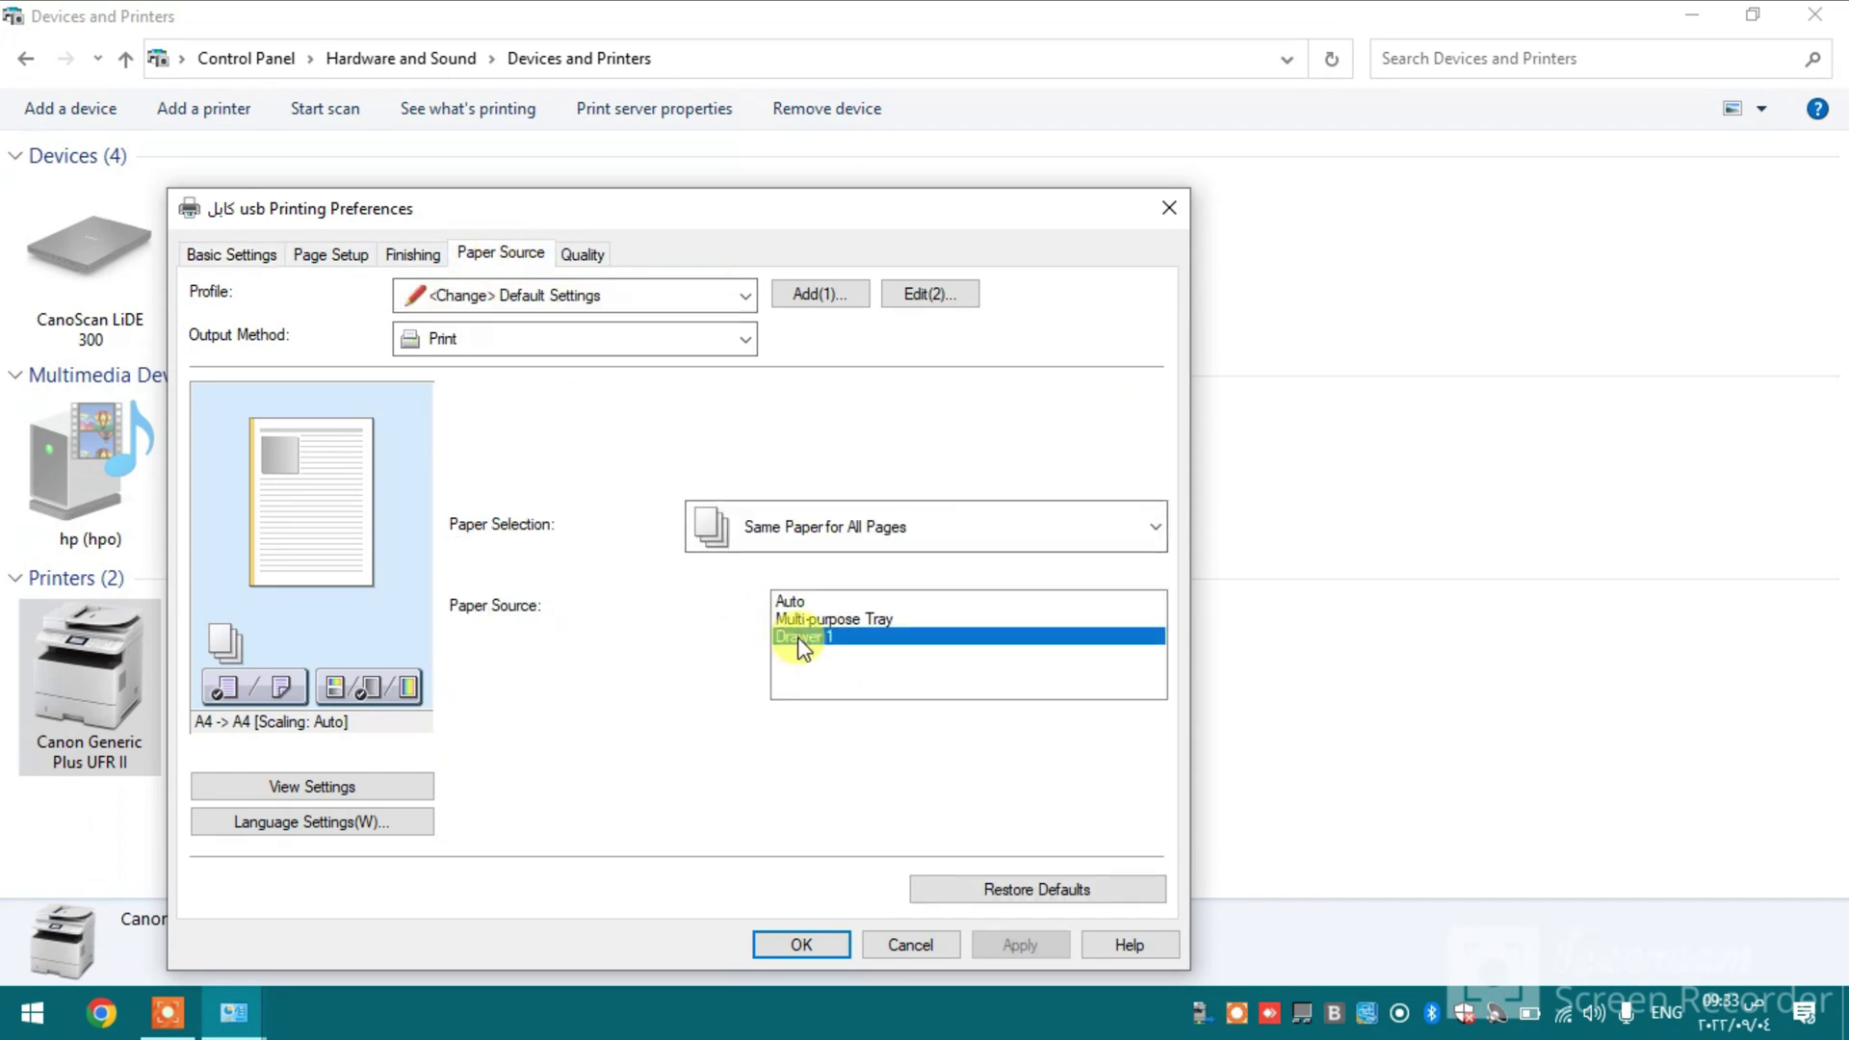
left_click(1002, 943)
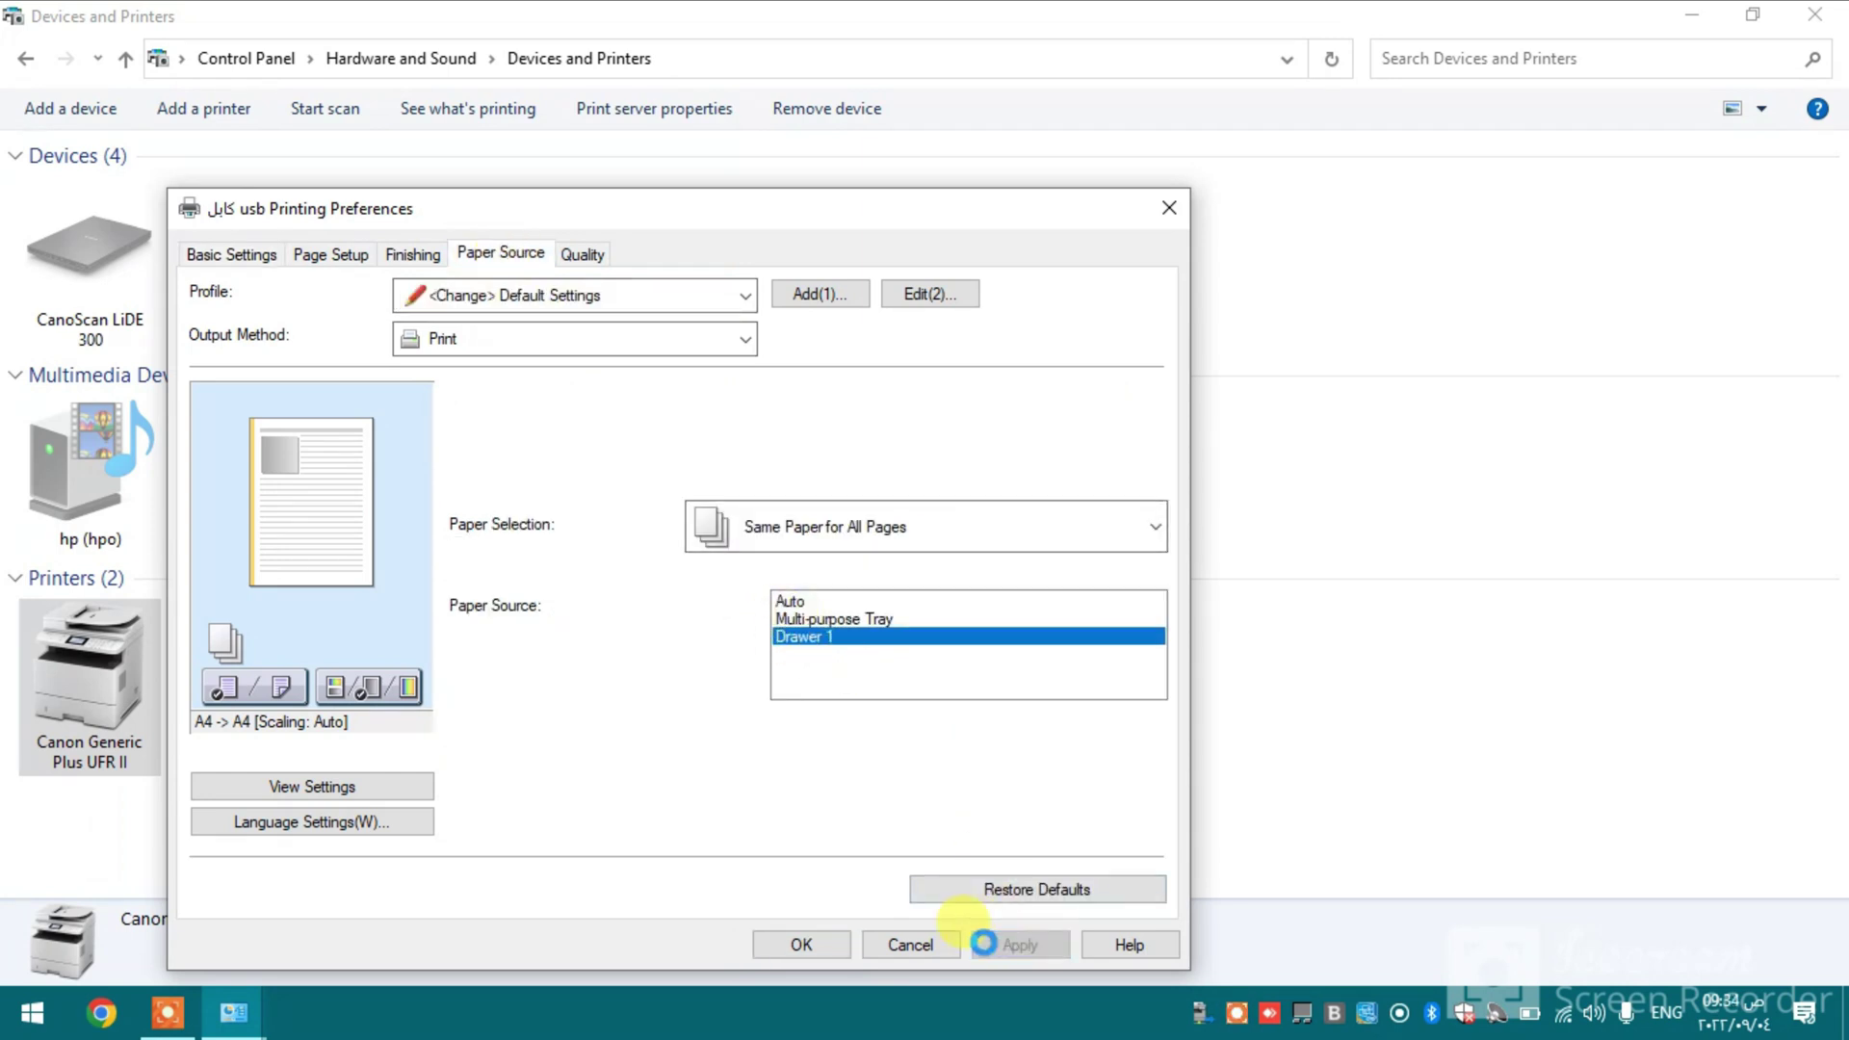
left_click(809, 946)
Step: Open the printing preferences of the wi-fi printer in Devices and Printers
left_click(237, 647)
right_click(237, 647)
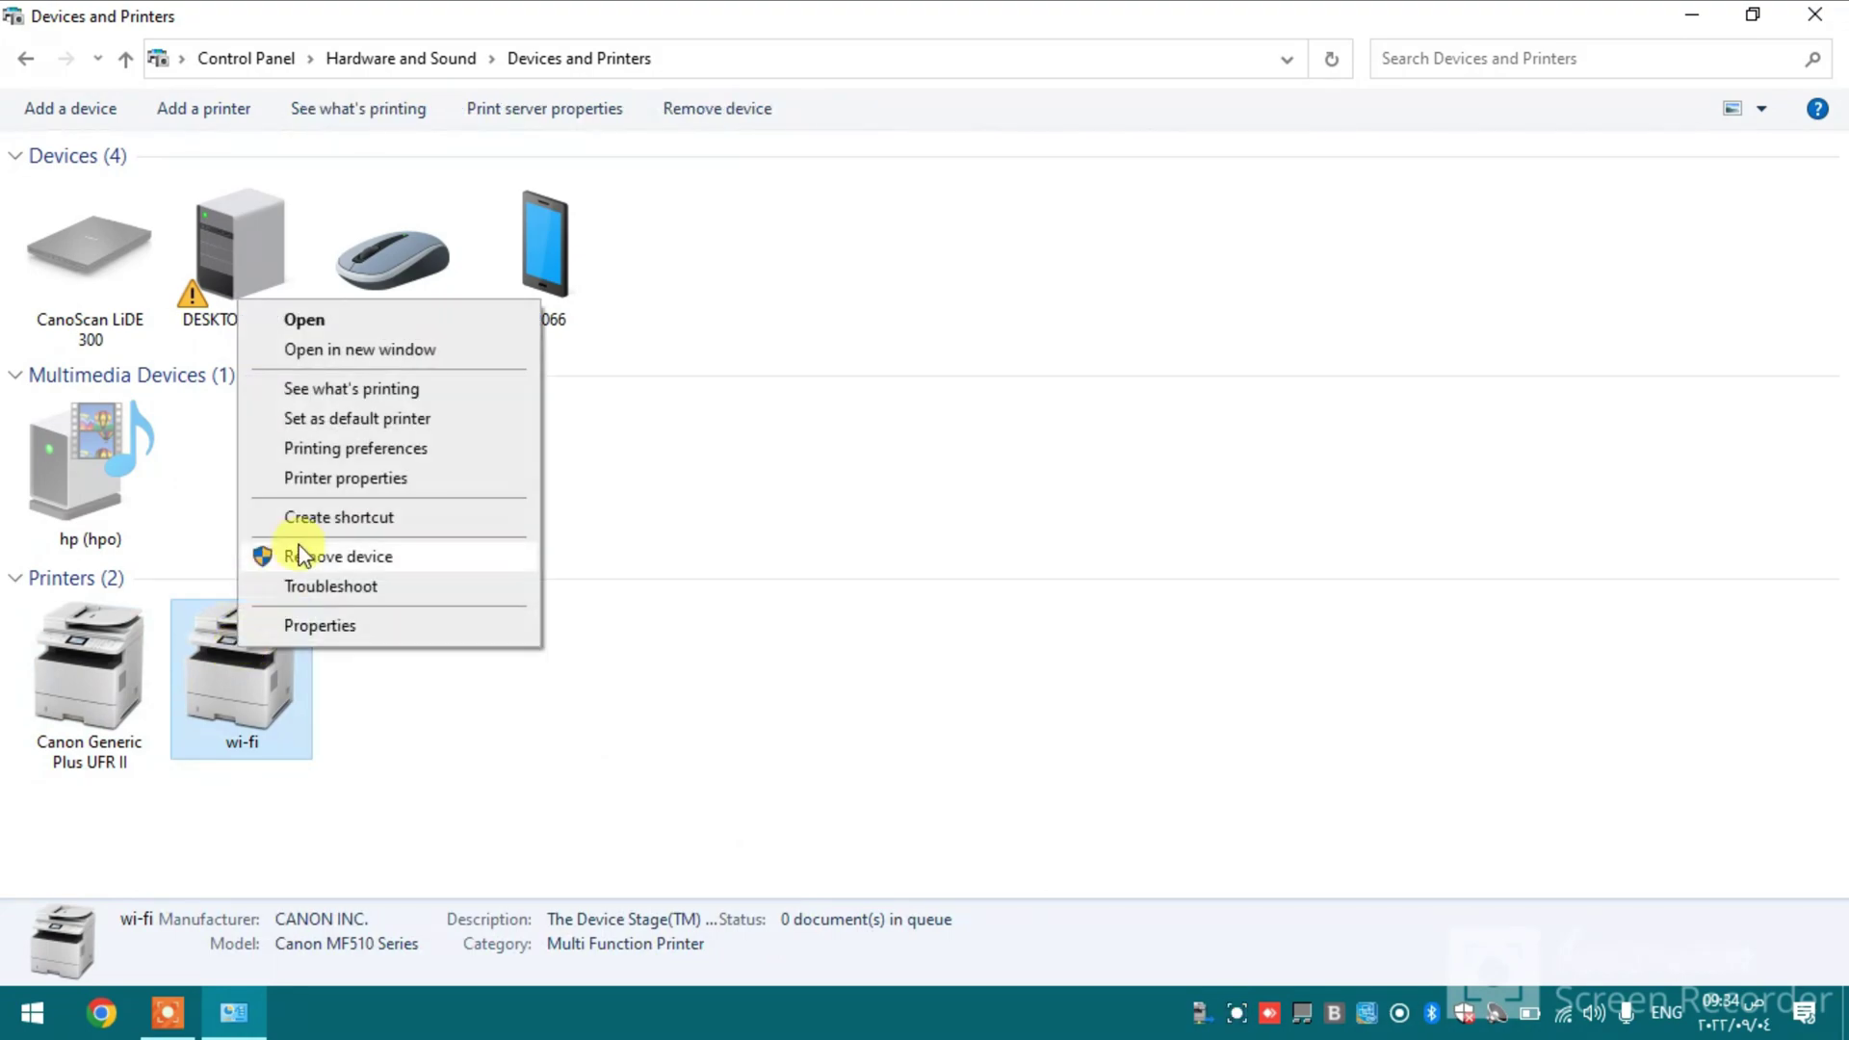
left_click(329, 445)
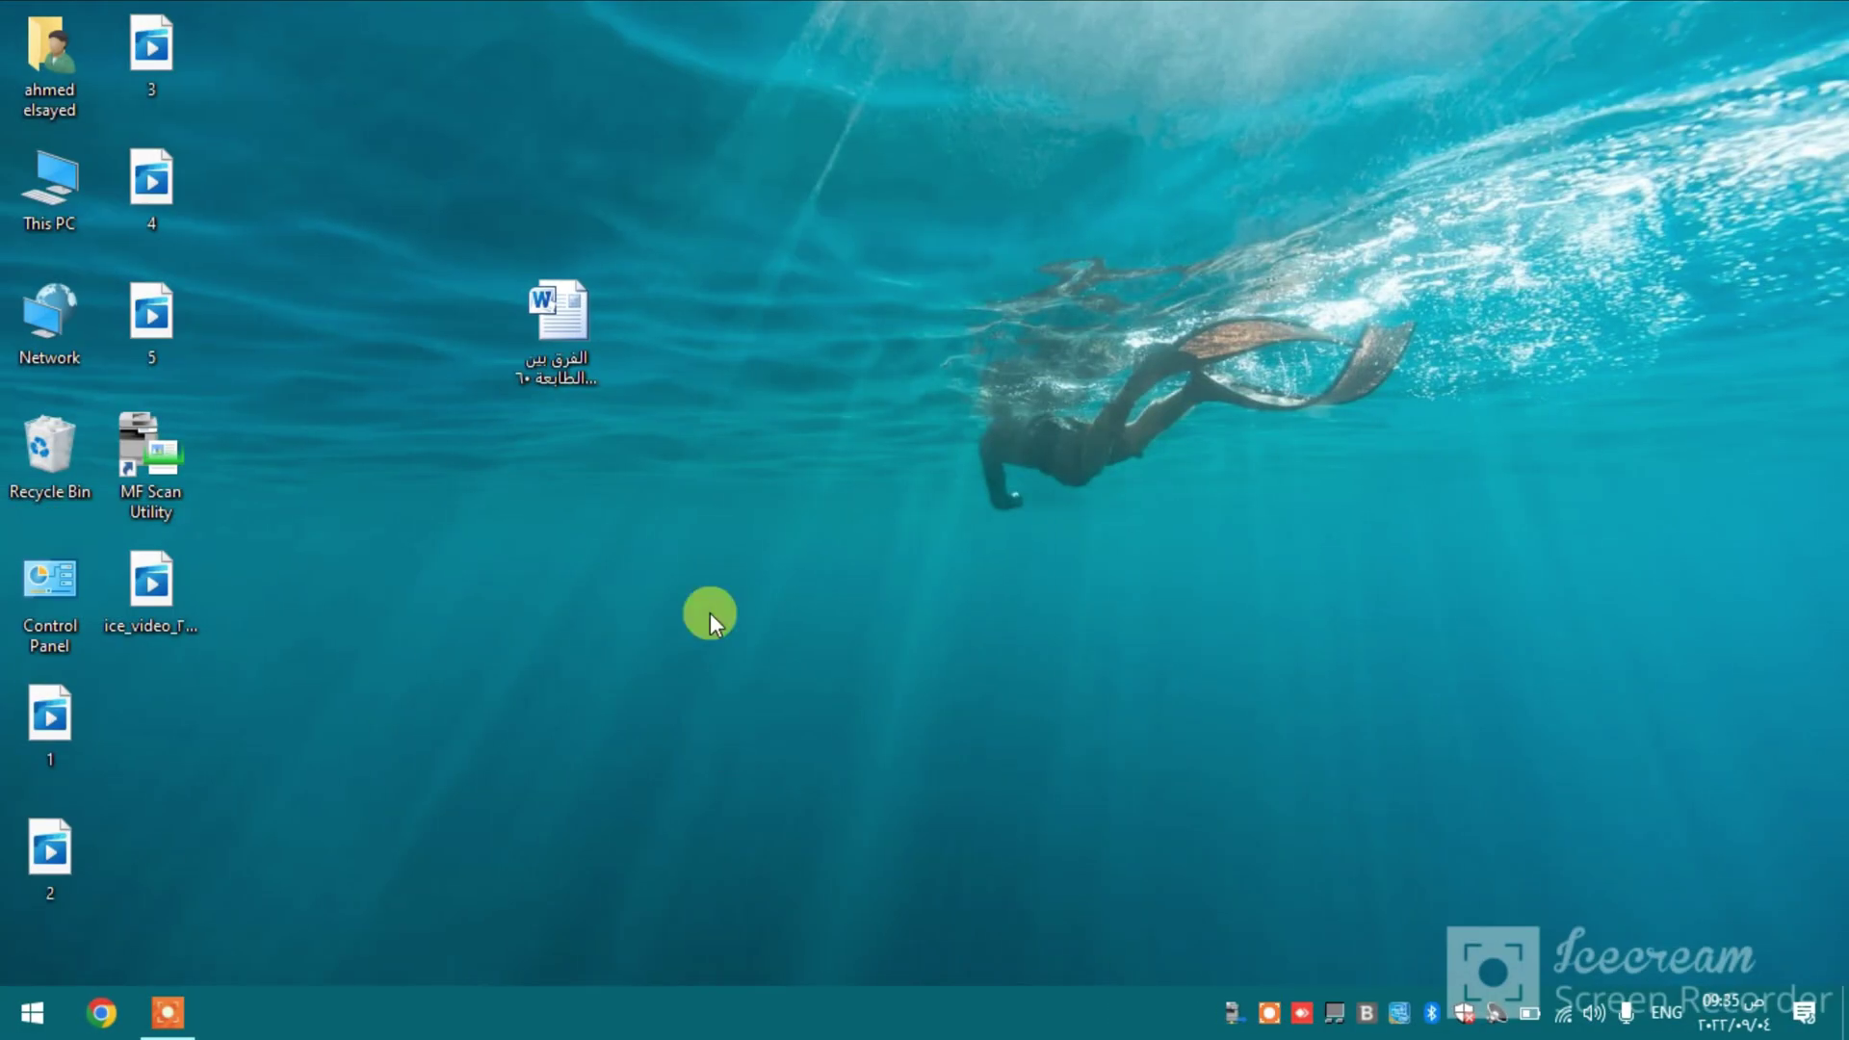
Step: Open the Word document on the desktop and bring up its print settings
left_click(591, 341)
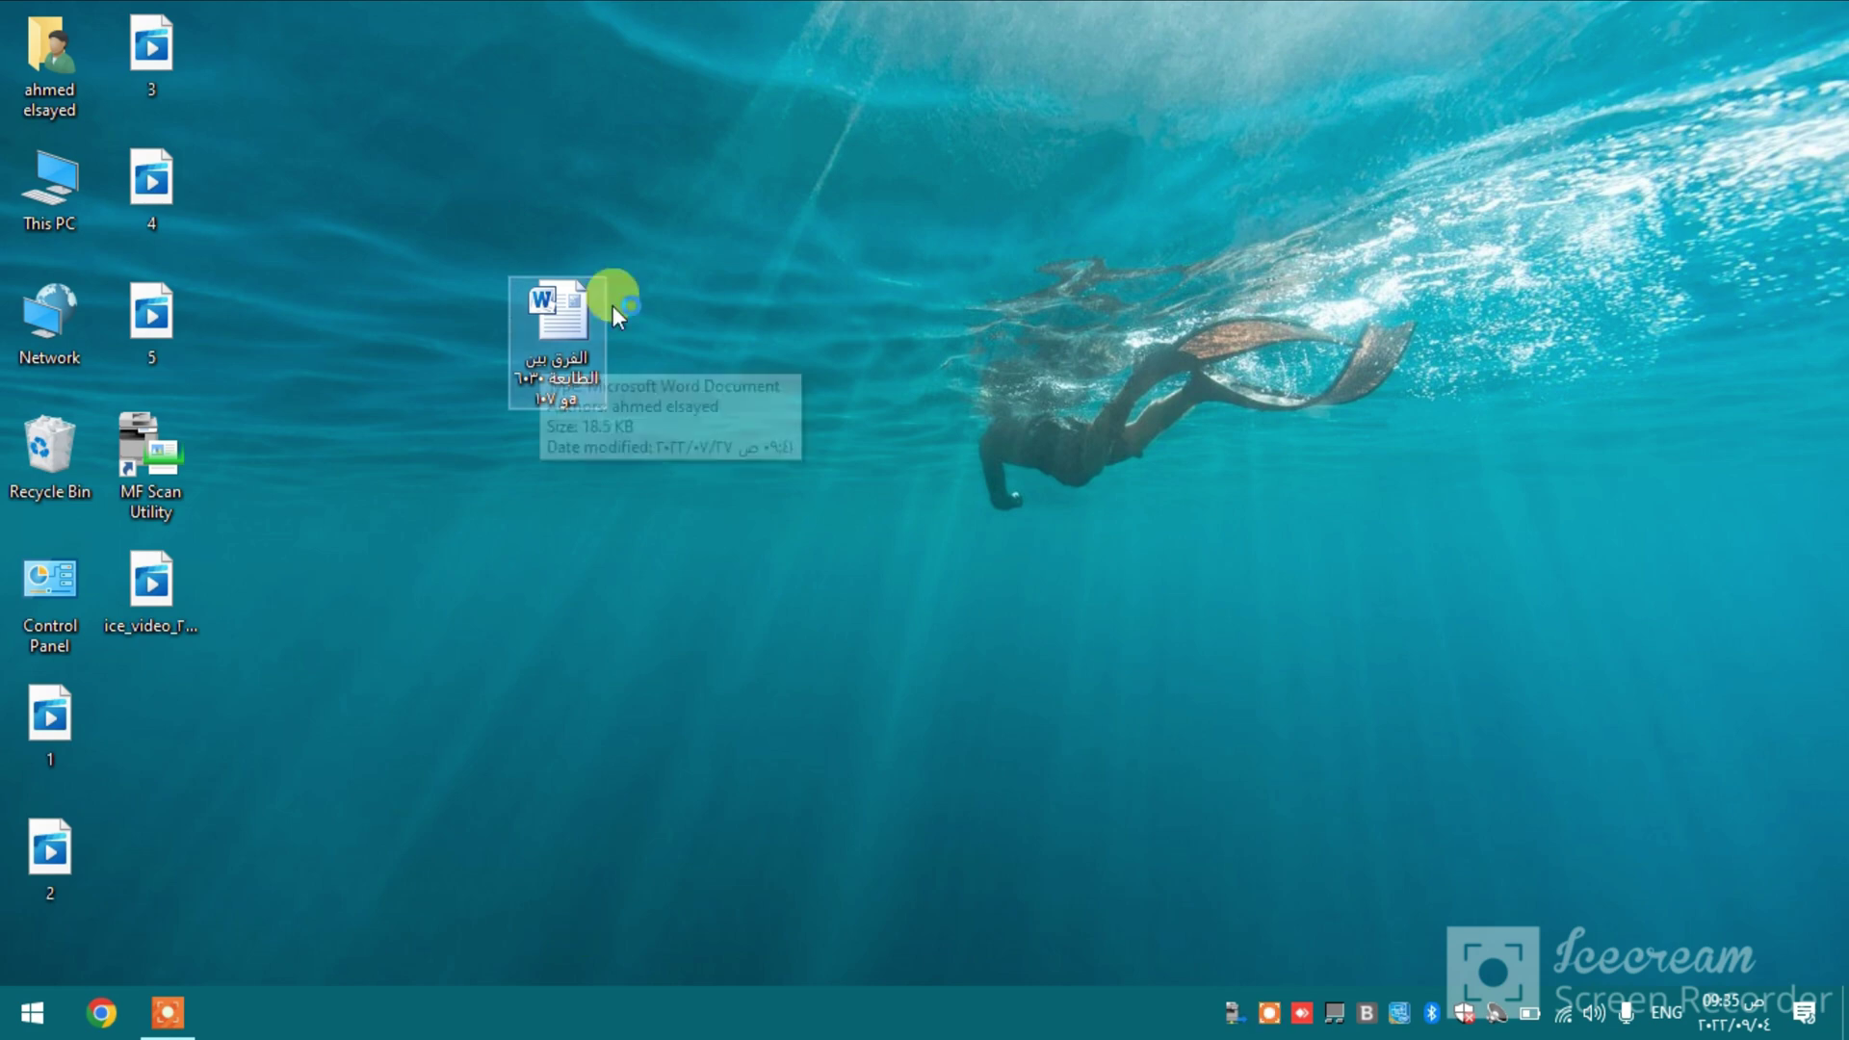
double_click(590, 345)
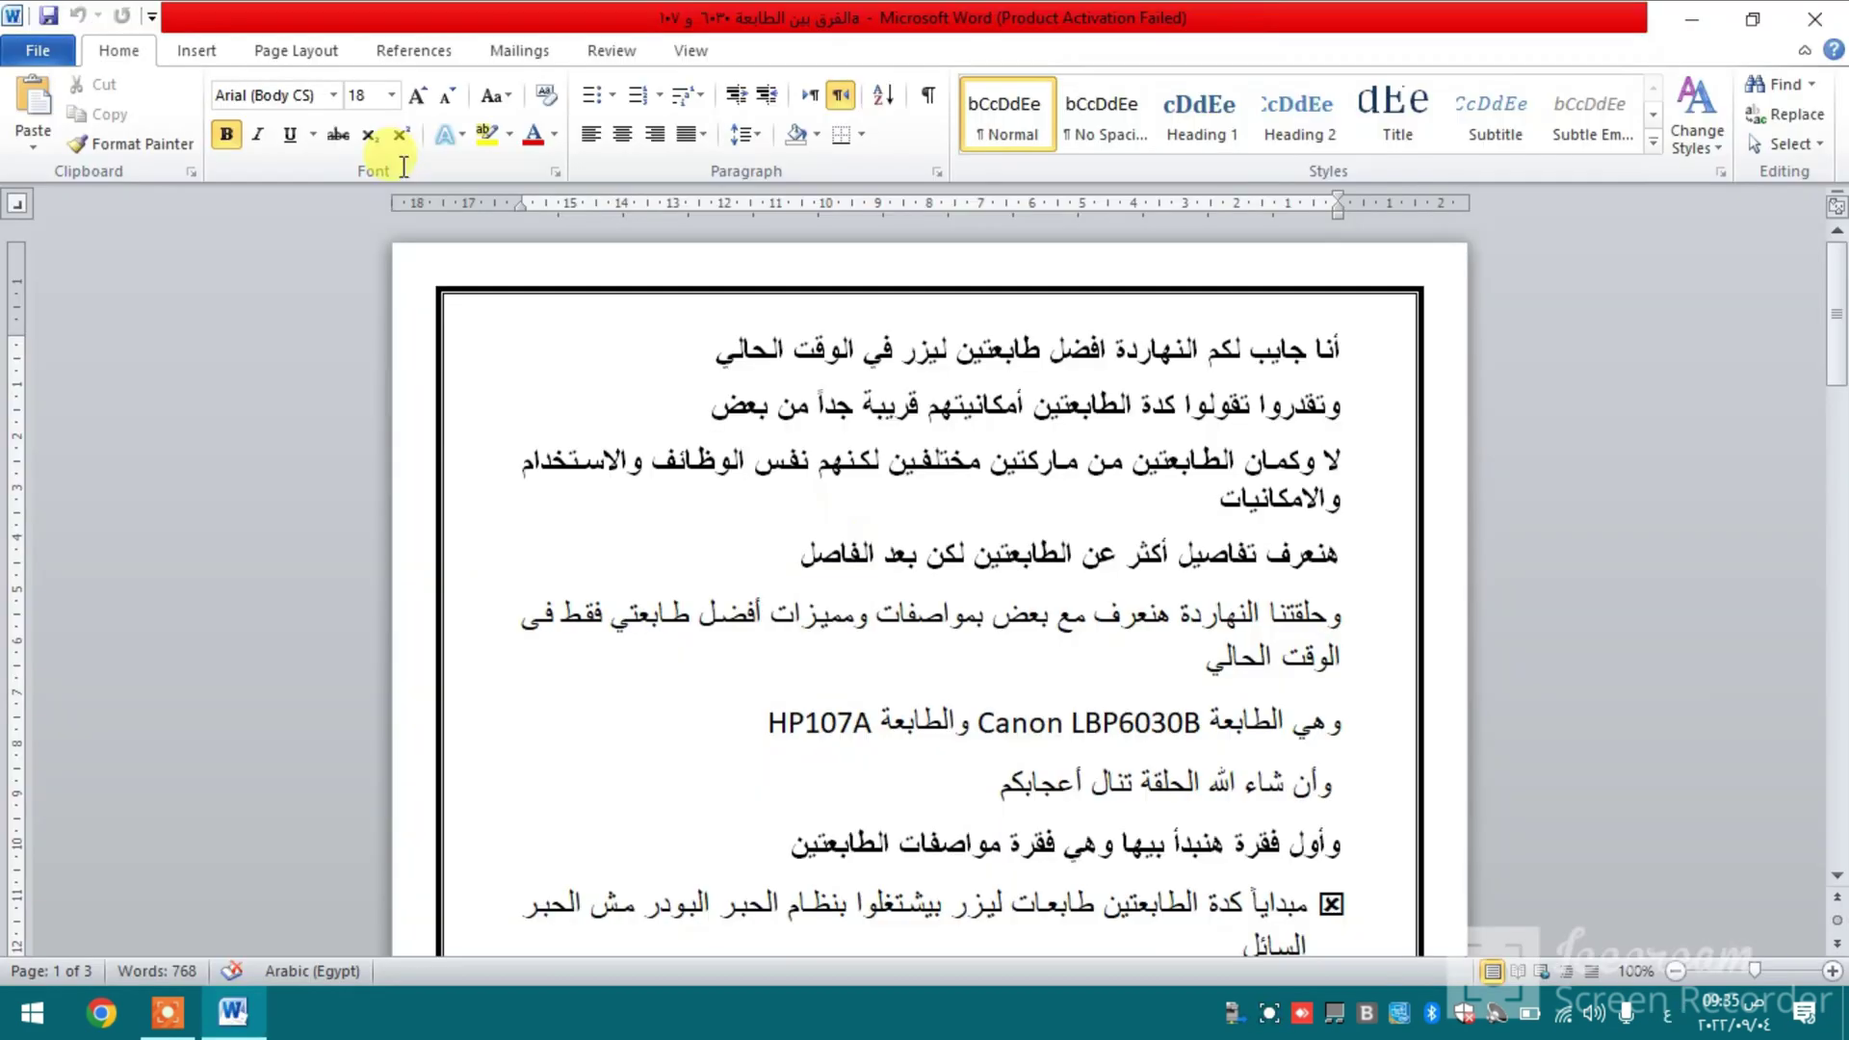
left_click(37, 50)
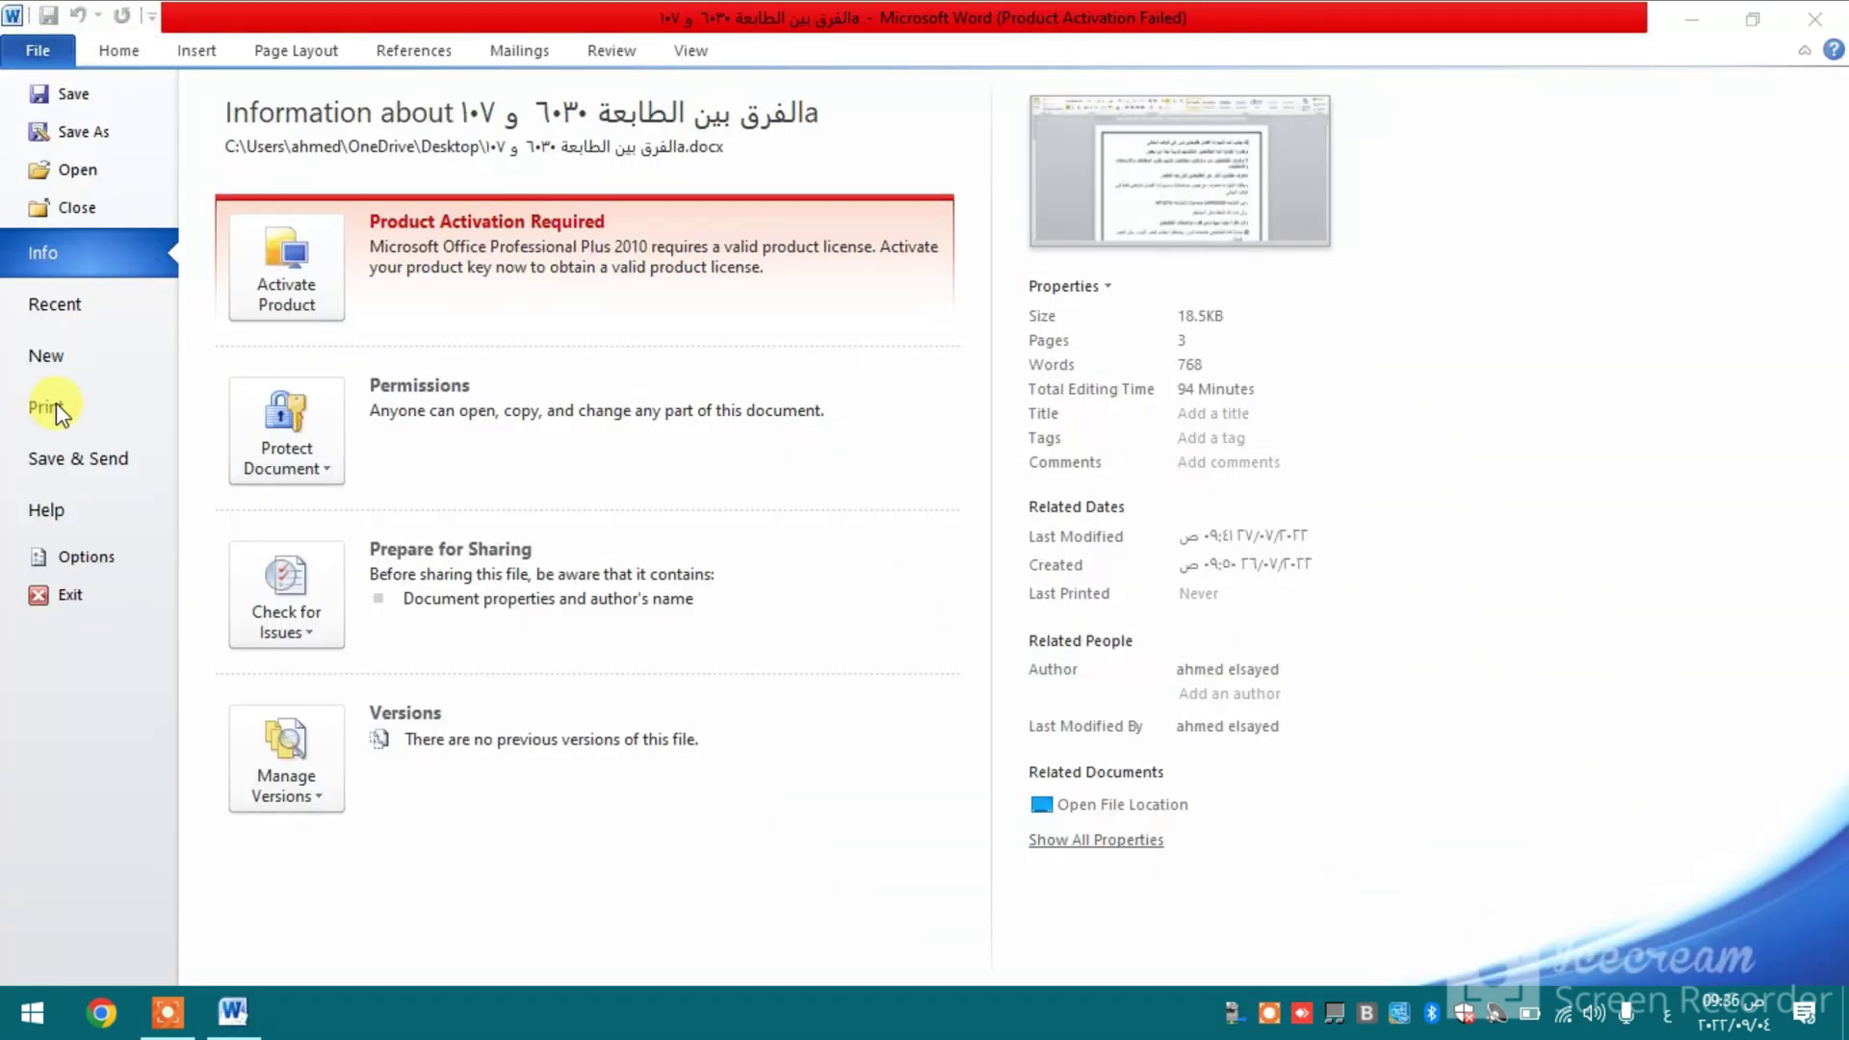
left_click(39, 410)
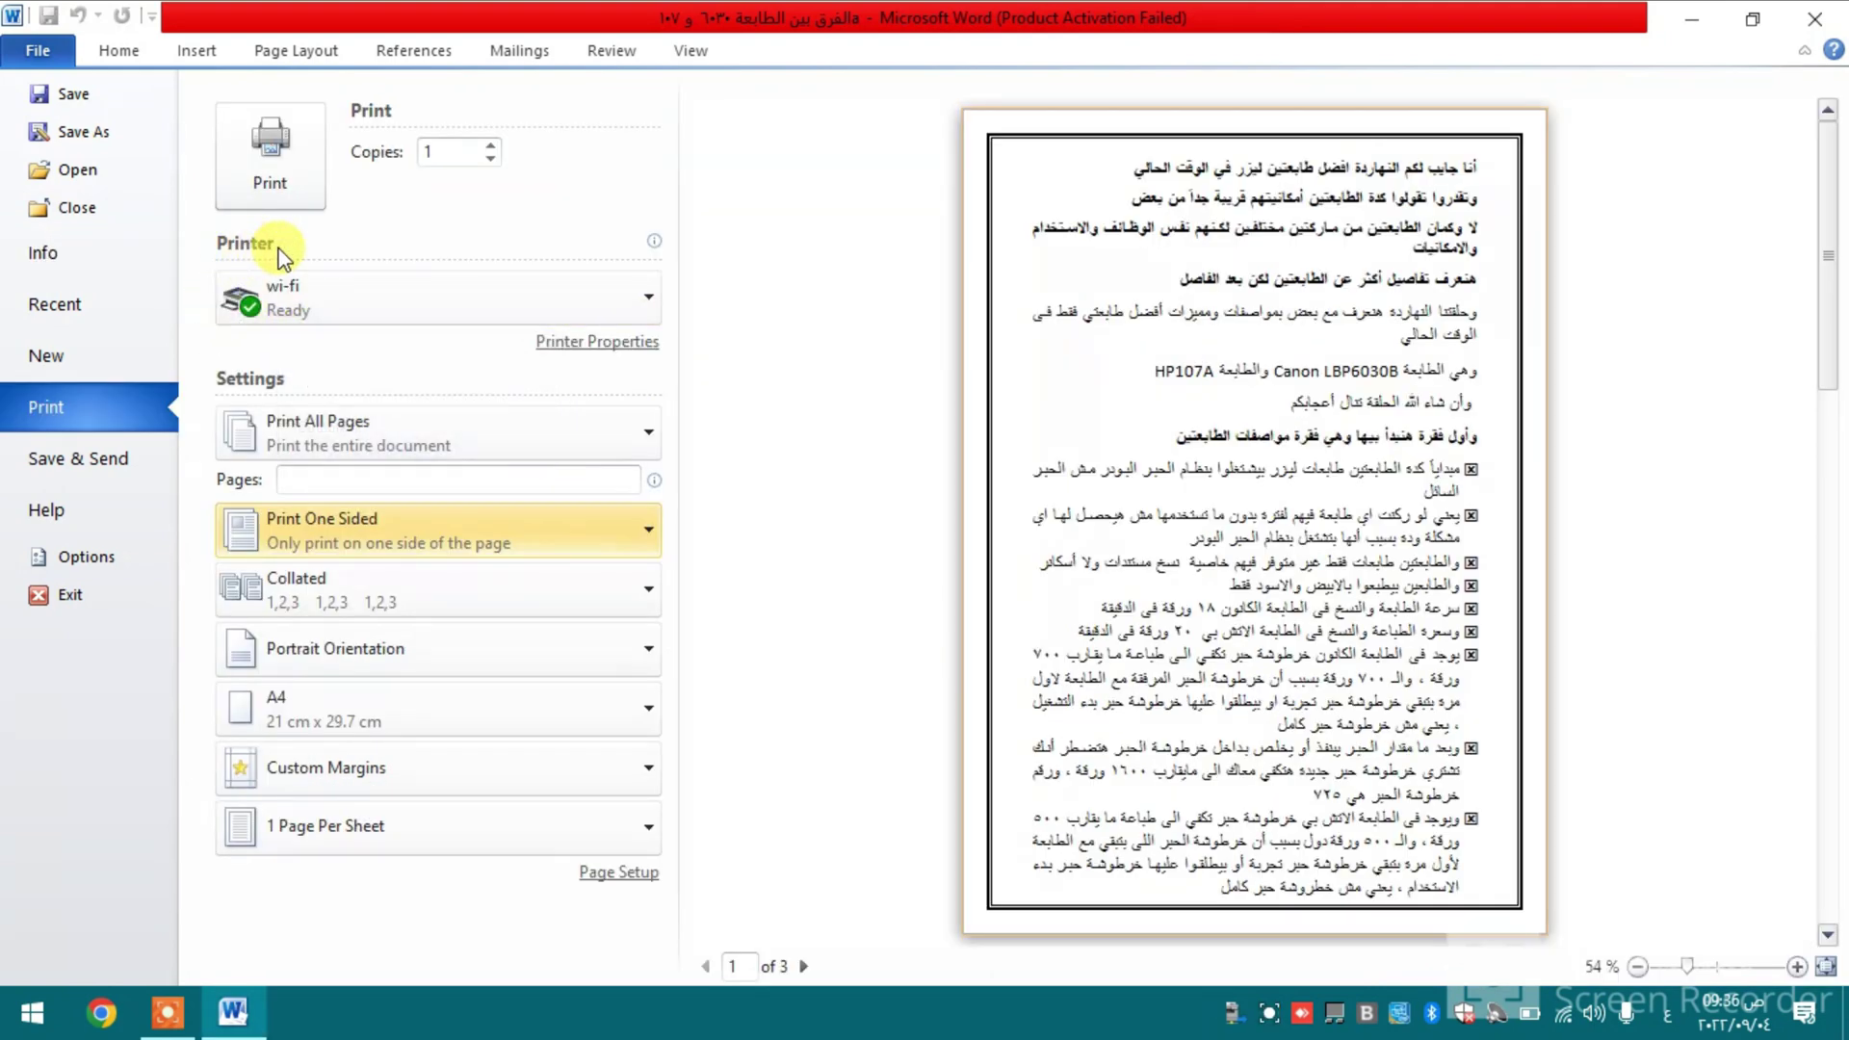
Step: Review the available printers, keep wi-fi as the printer, and set Print on Both Sides with pages flipped on the long edge
left_click(297, 303)
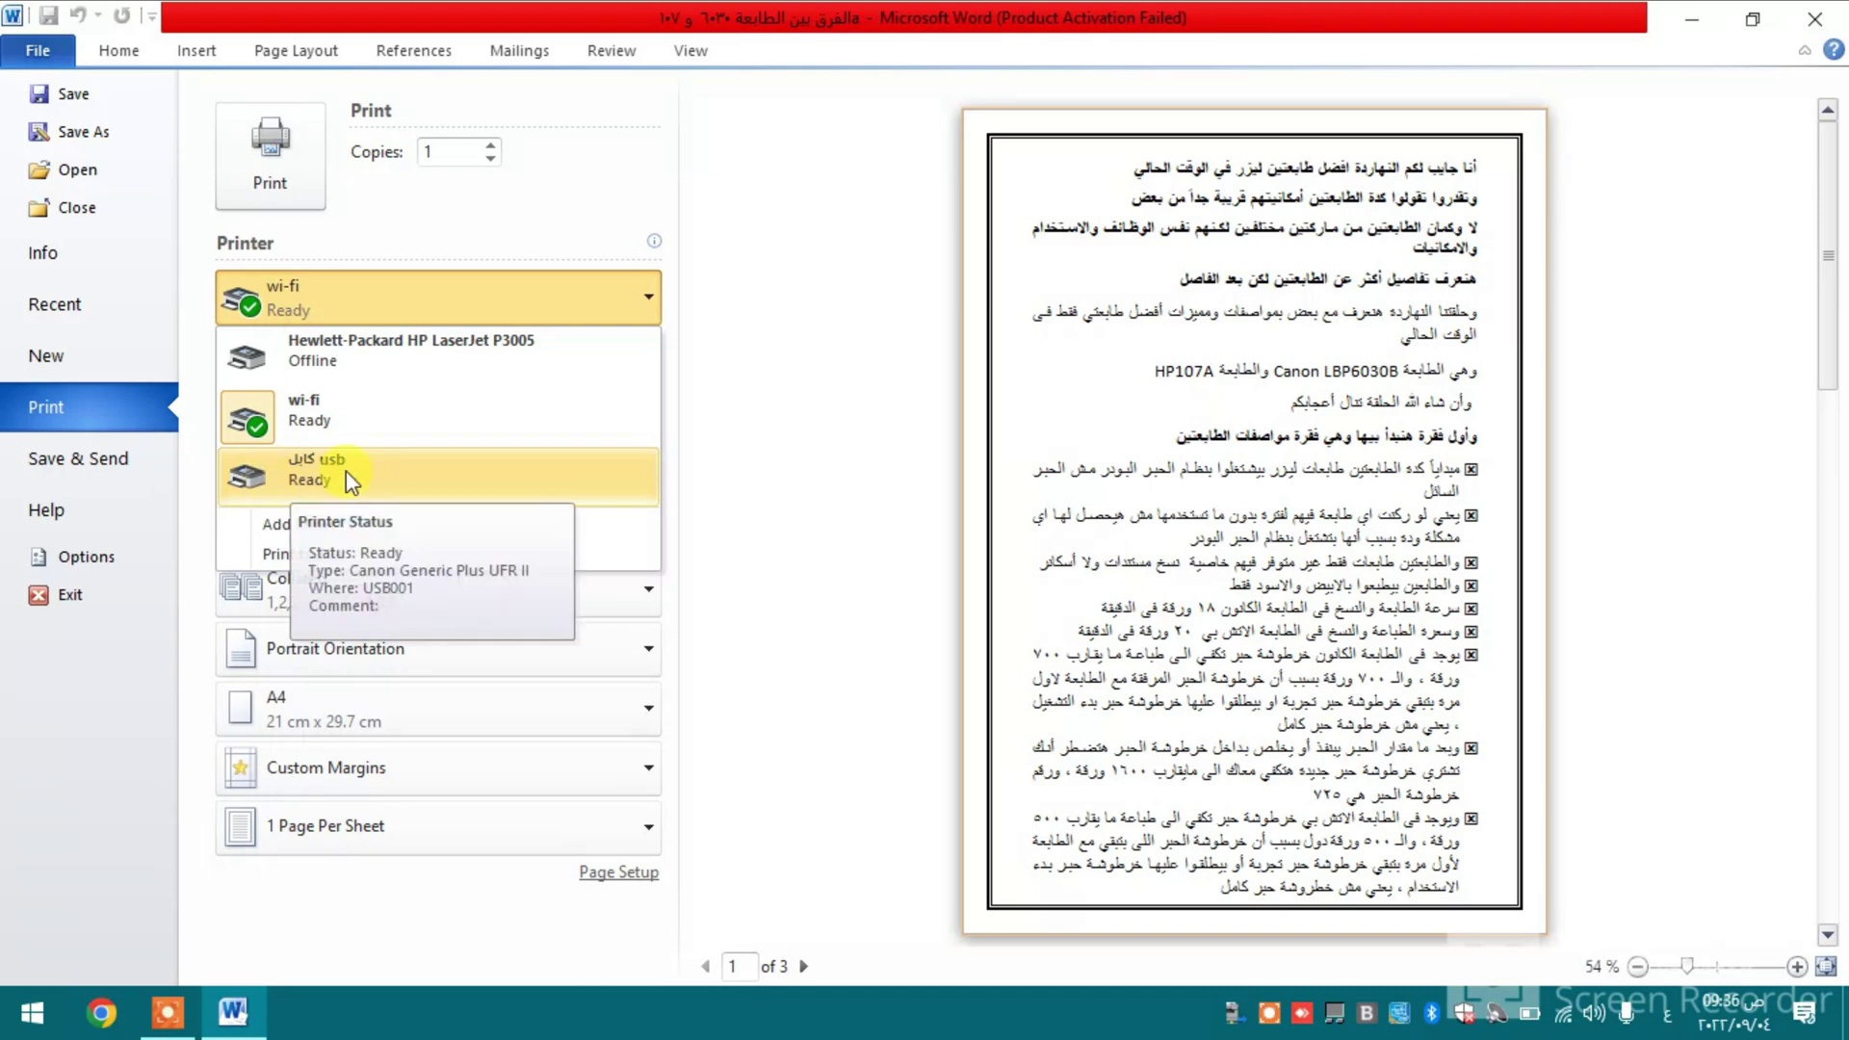
left_click(281, 289)
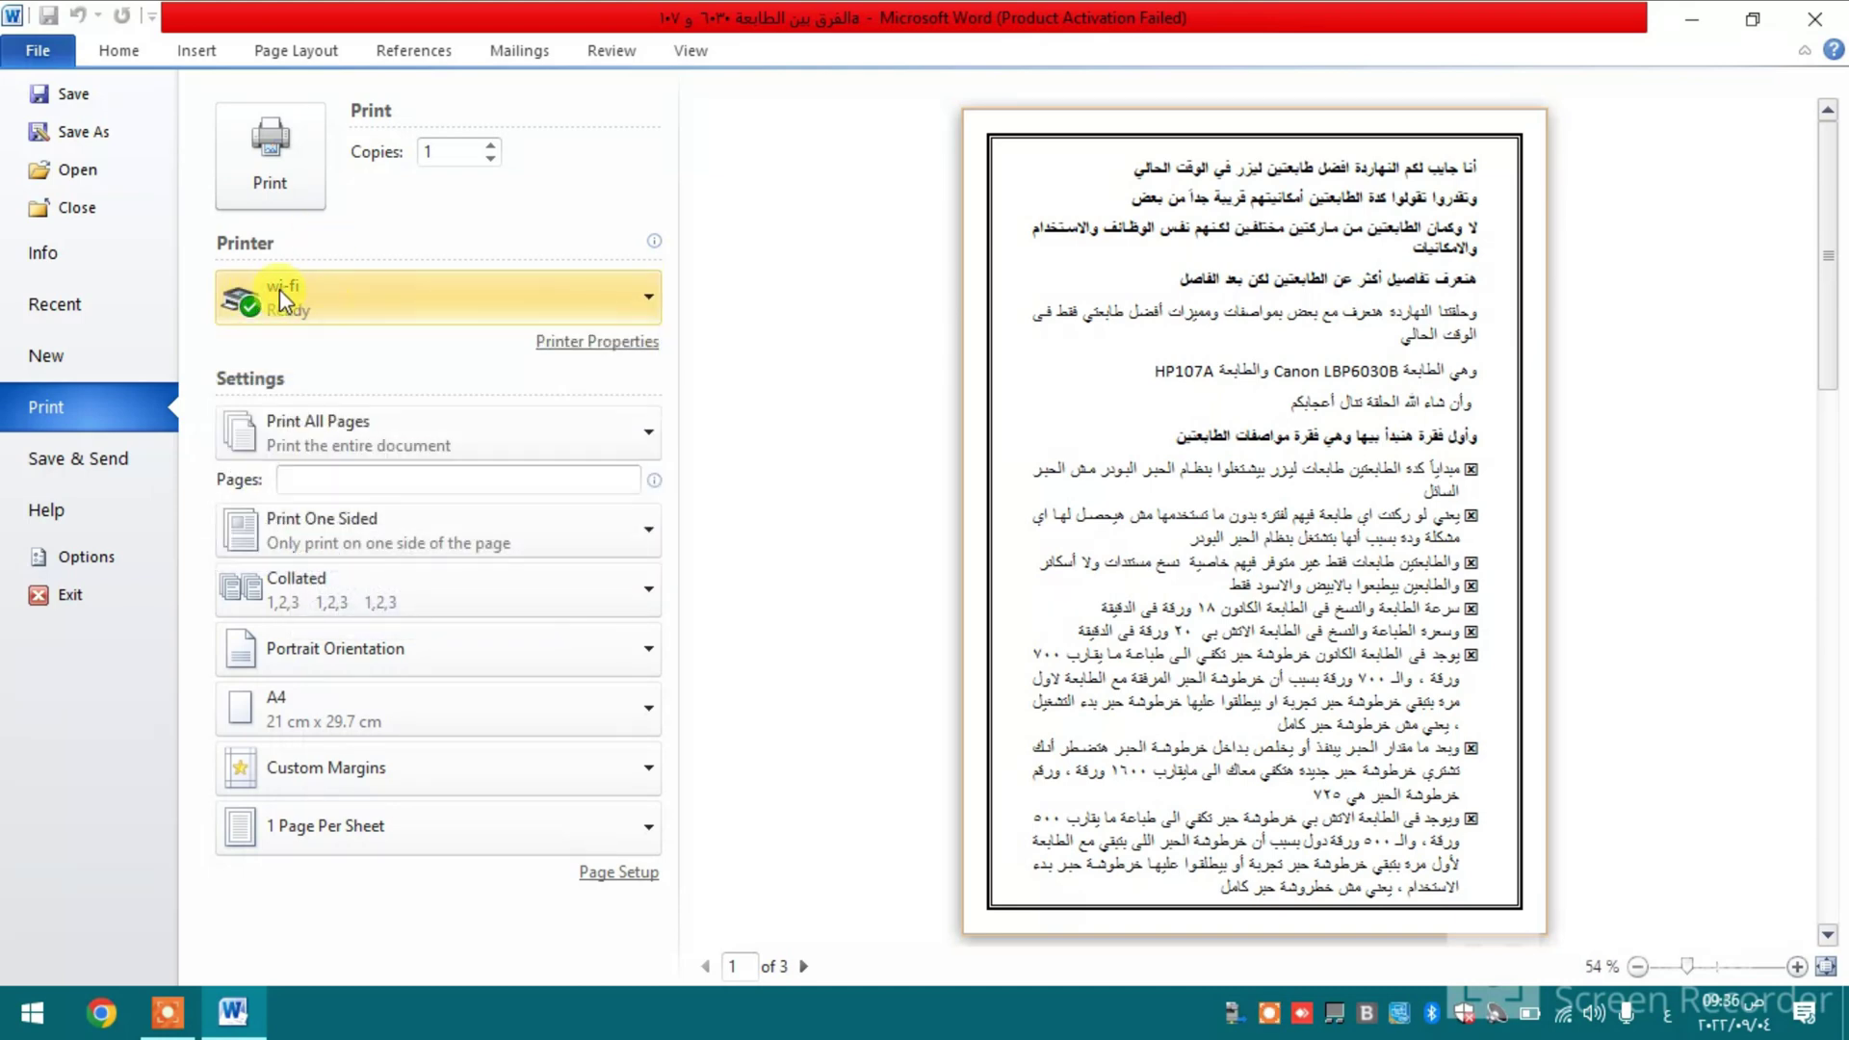
left_click(281, 286)
left_click(281, 287)
left_click(282, 287)
key("Escape")
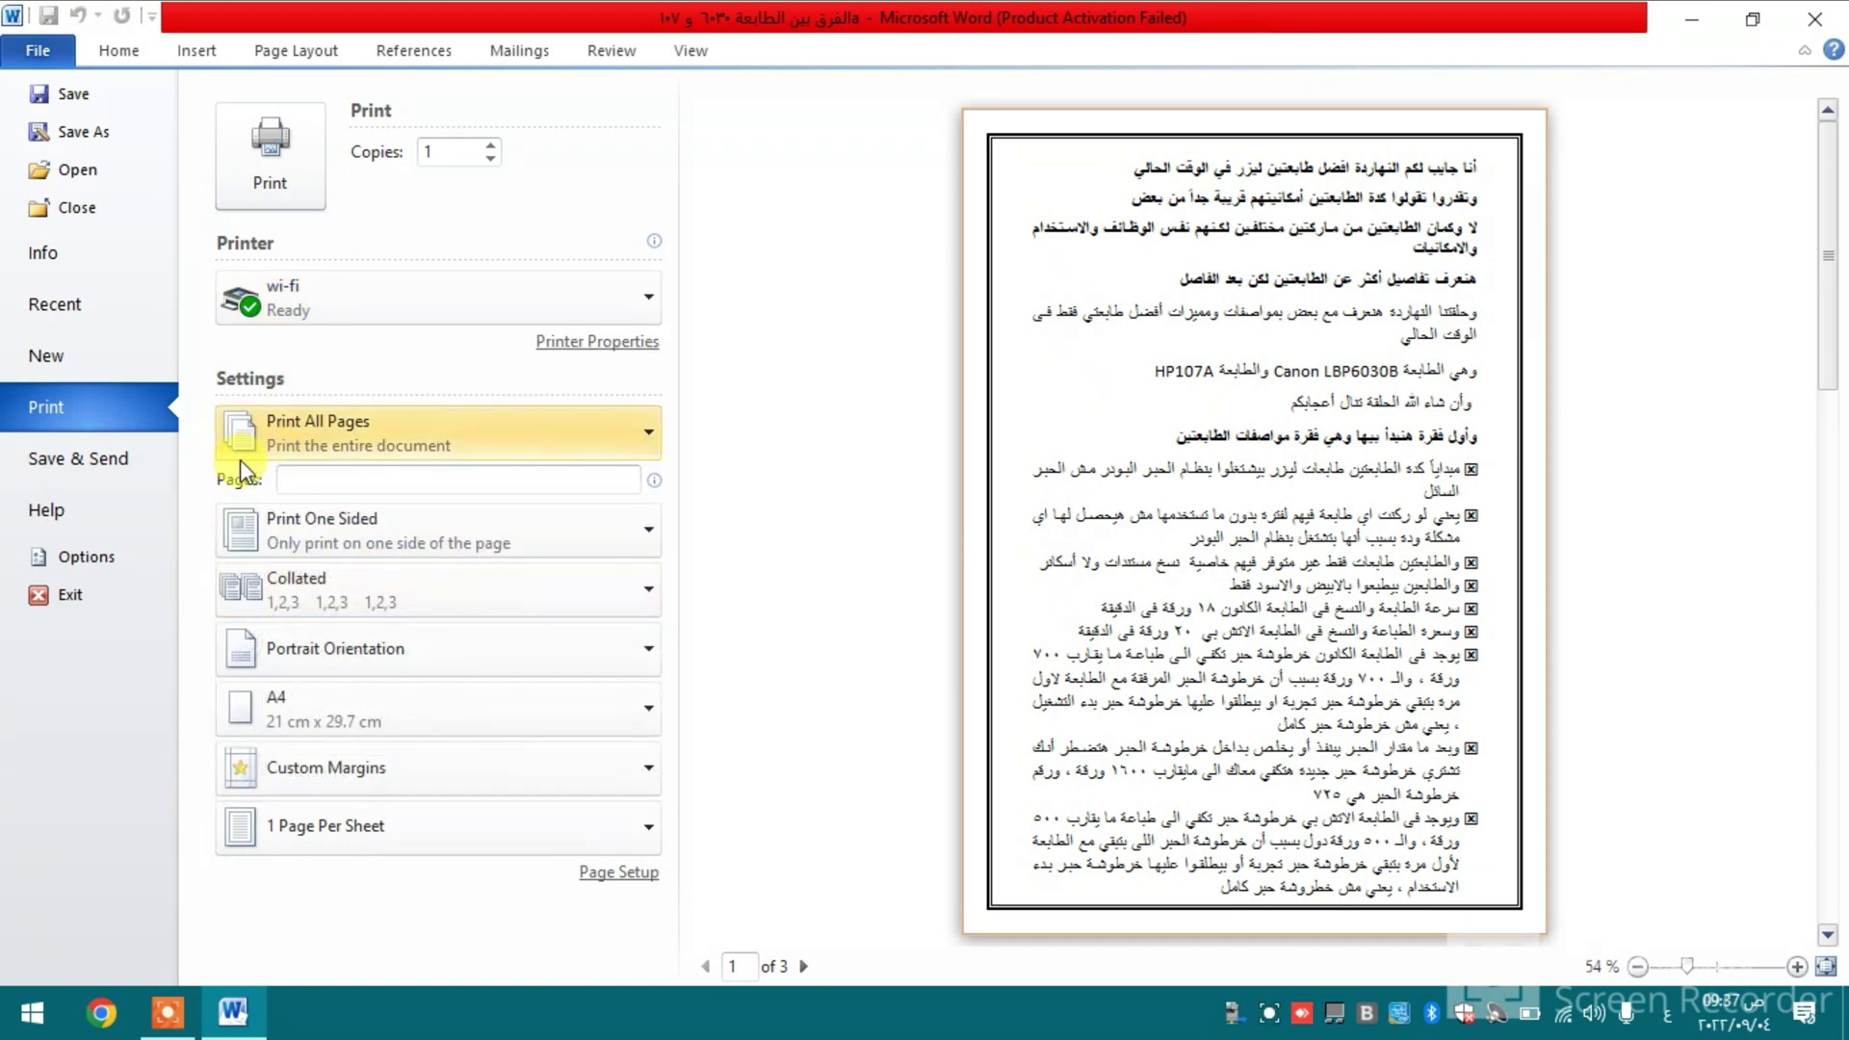
left_click(266, 528)
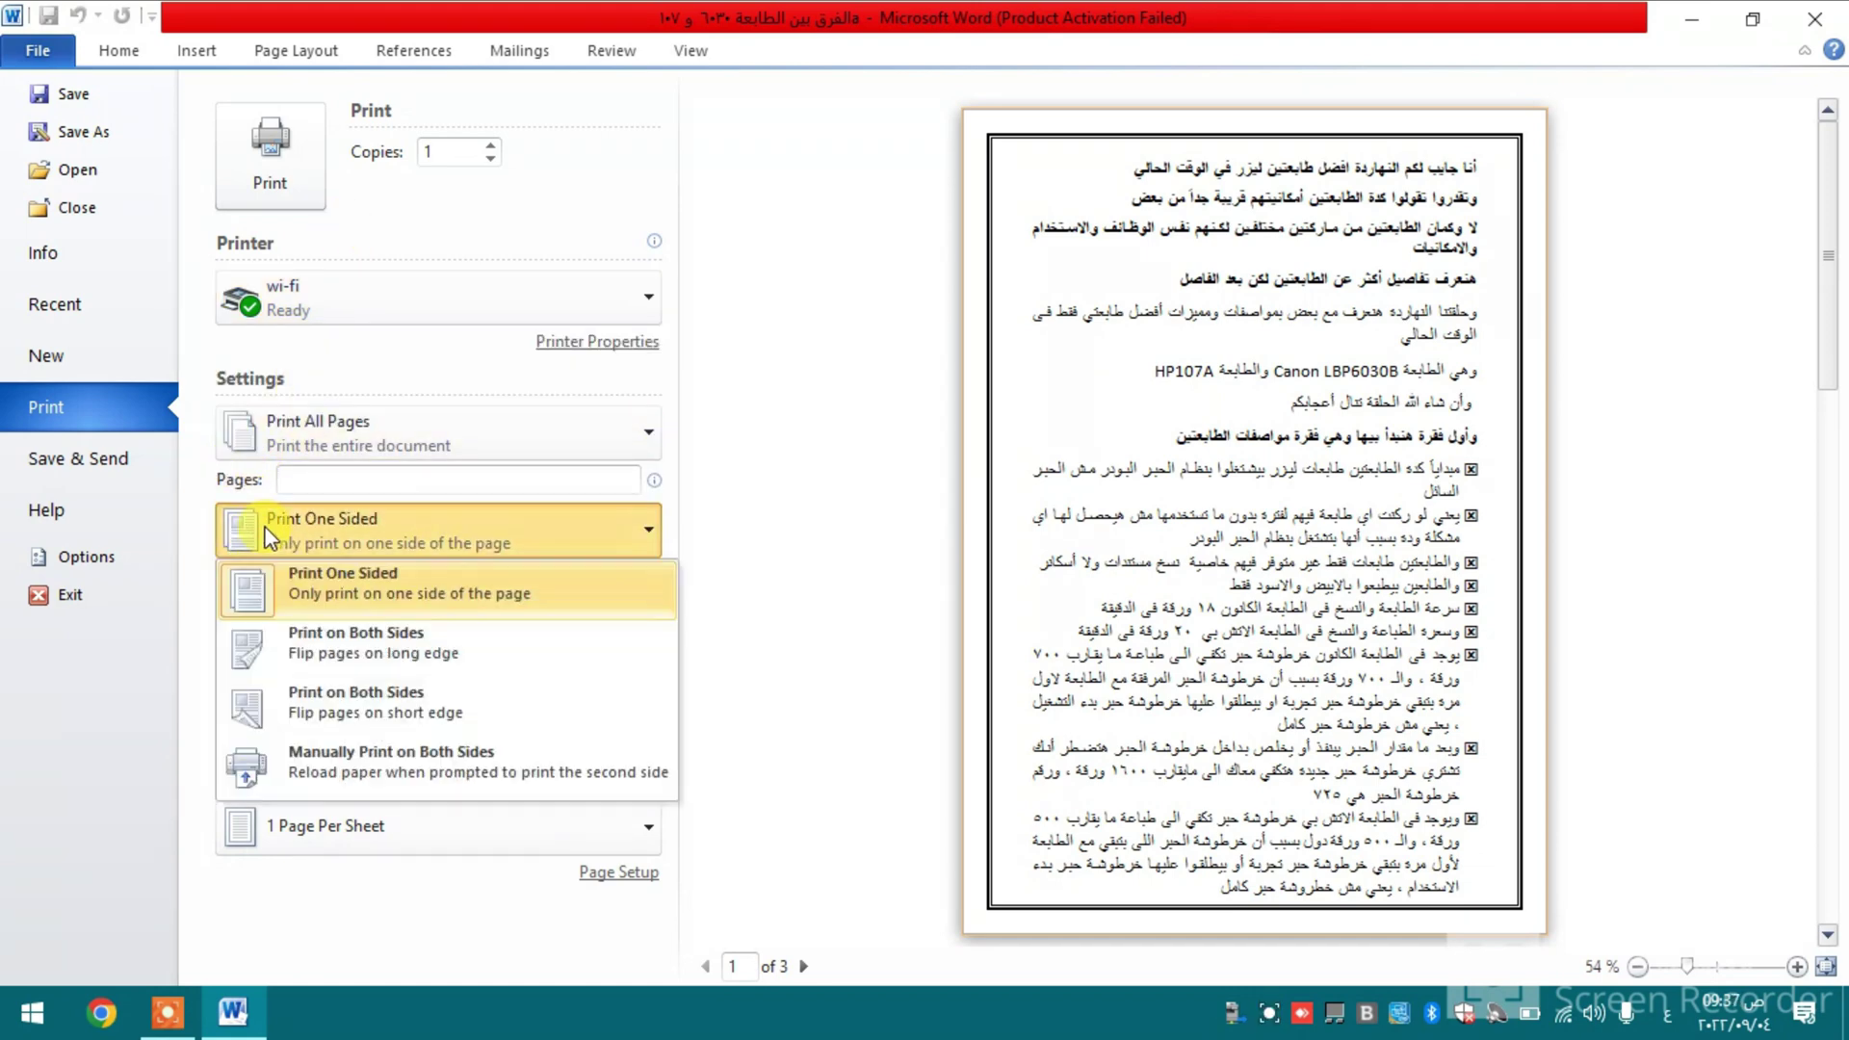
left_click(304, 652)
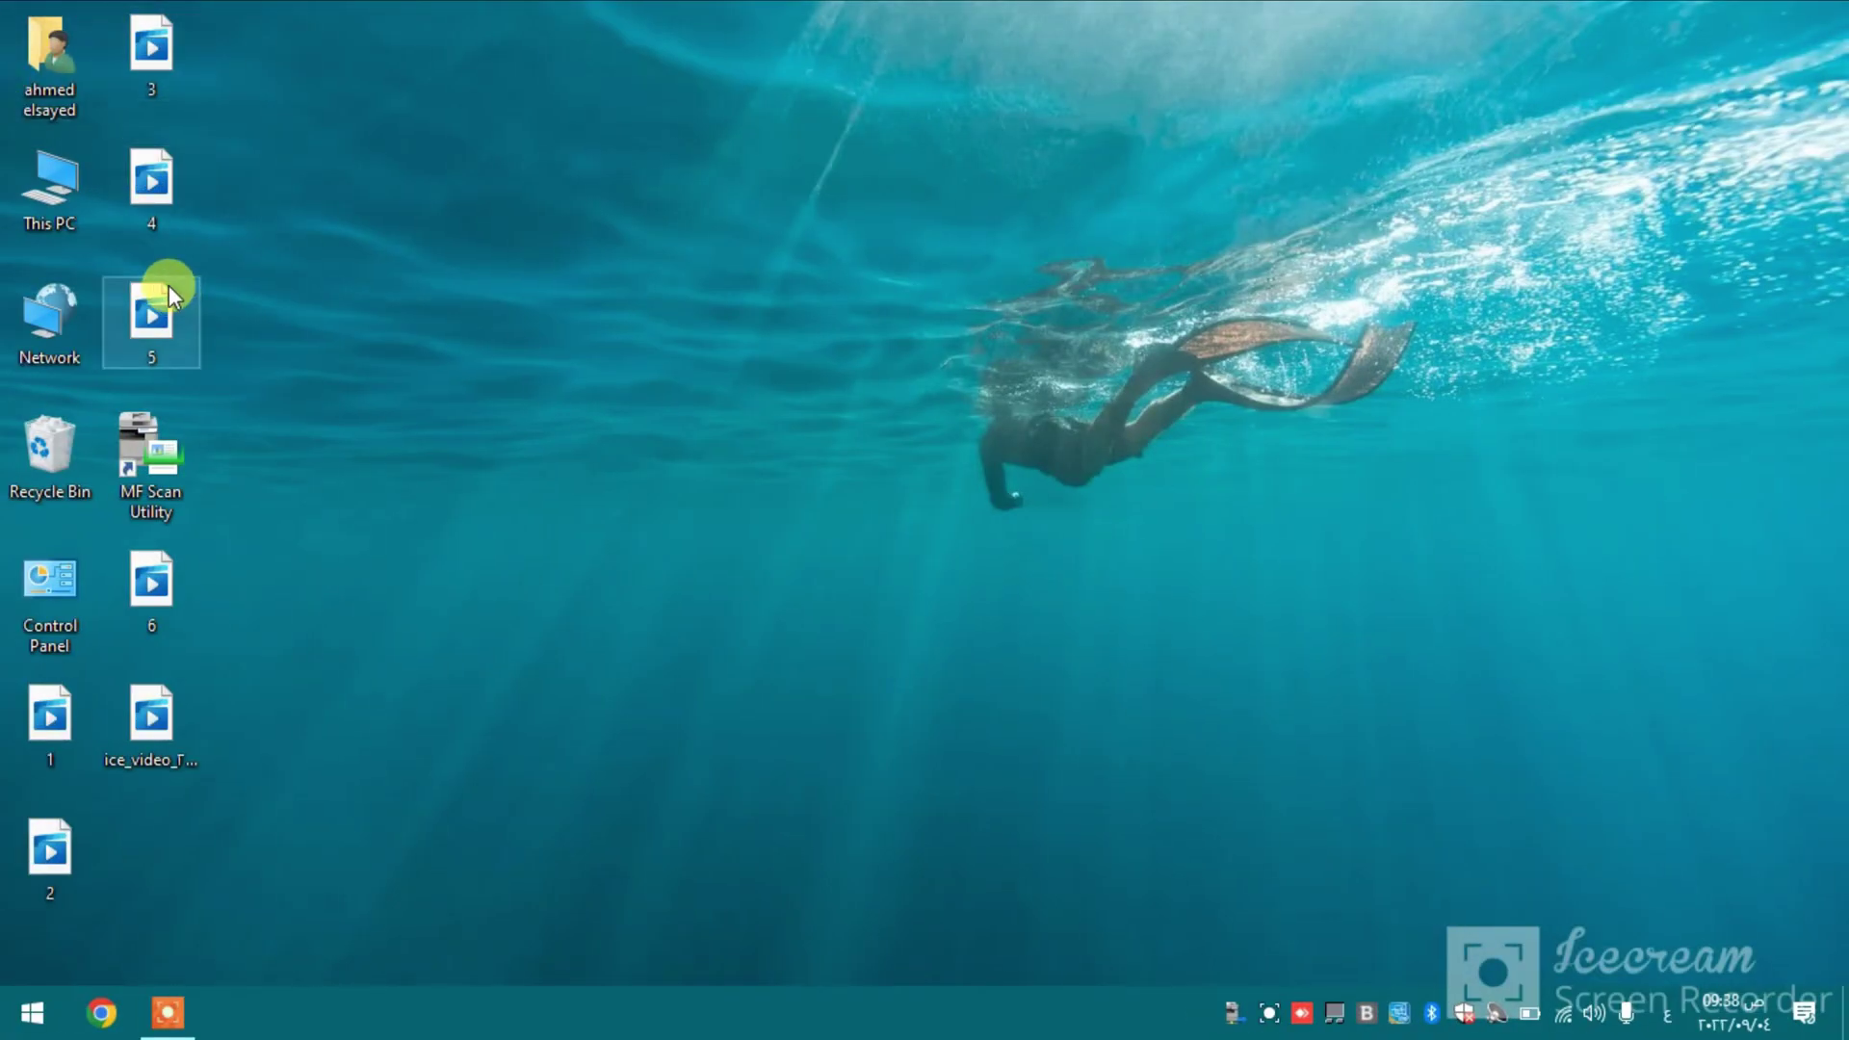
Step: Launch MF Scan Utility from the desktop and select the network entry of the Canon MF510 as the product
double_click(154, 462)
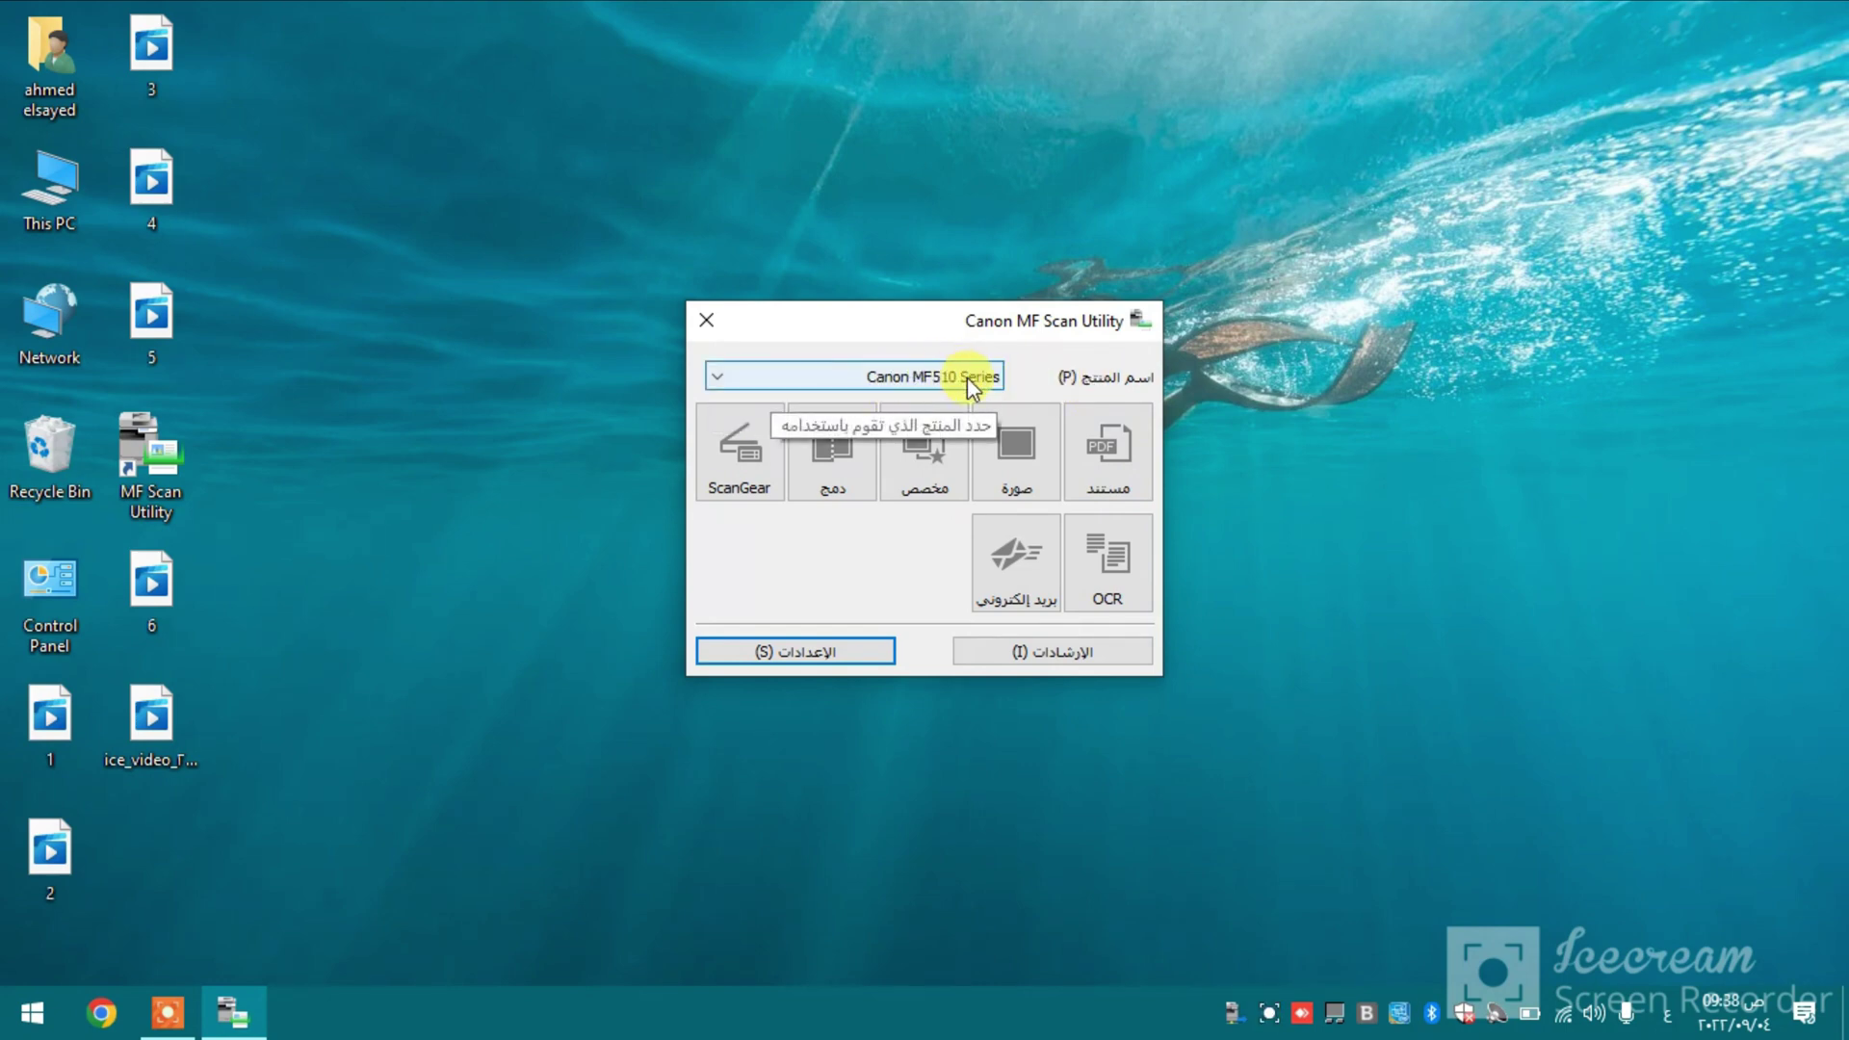
left_click(890, 376)
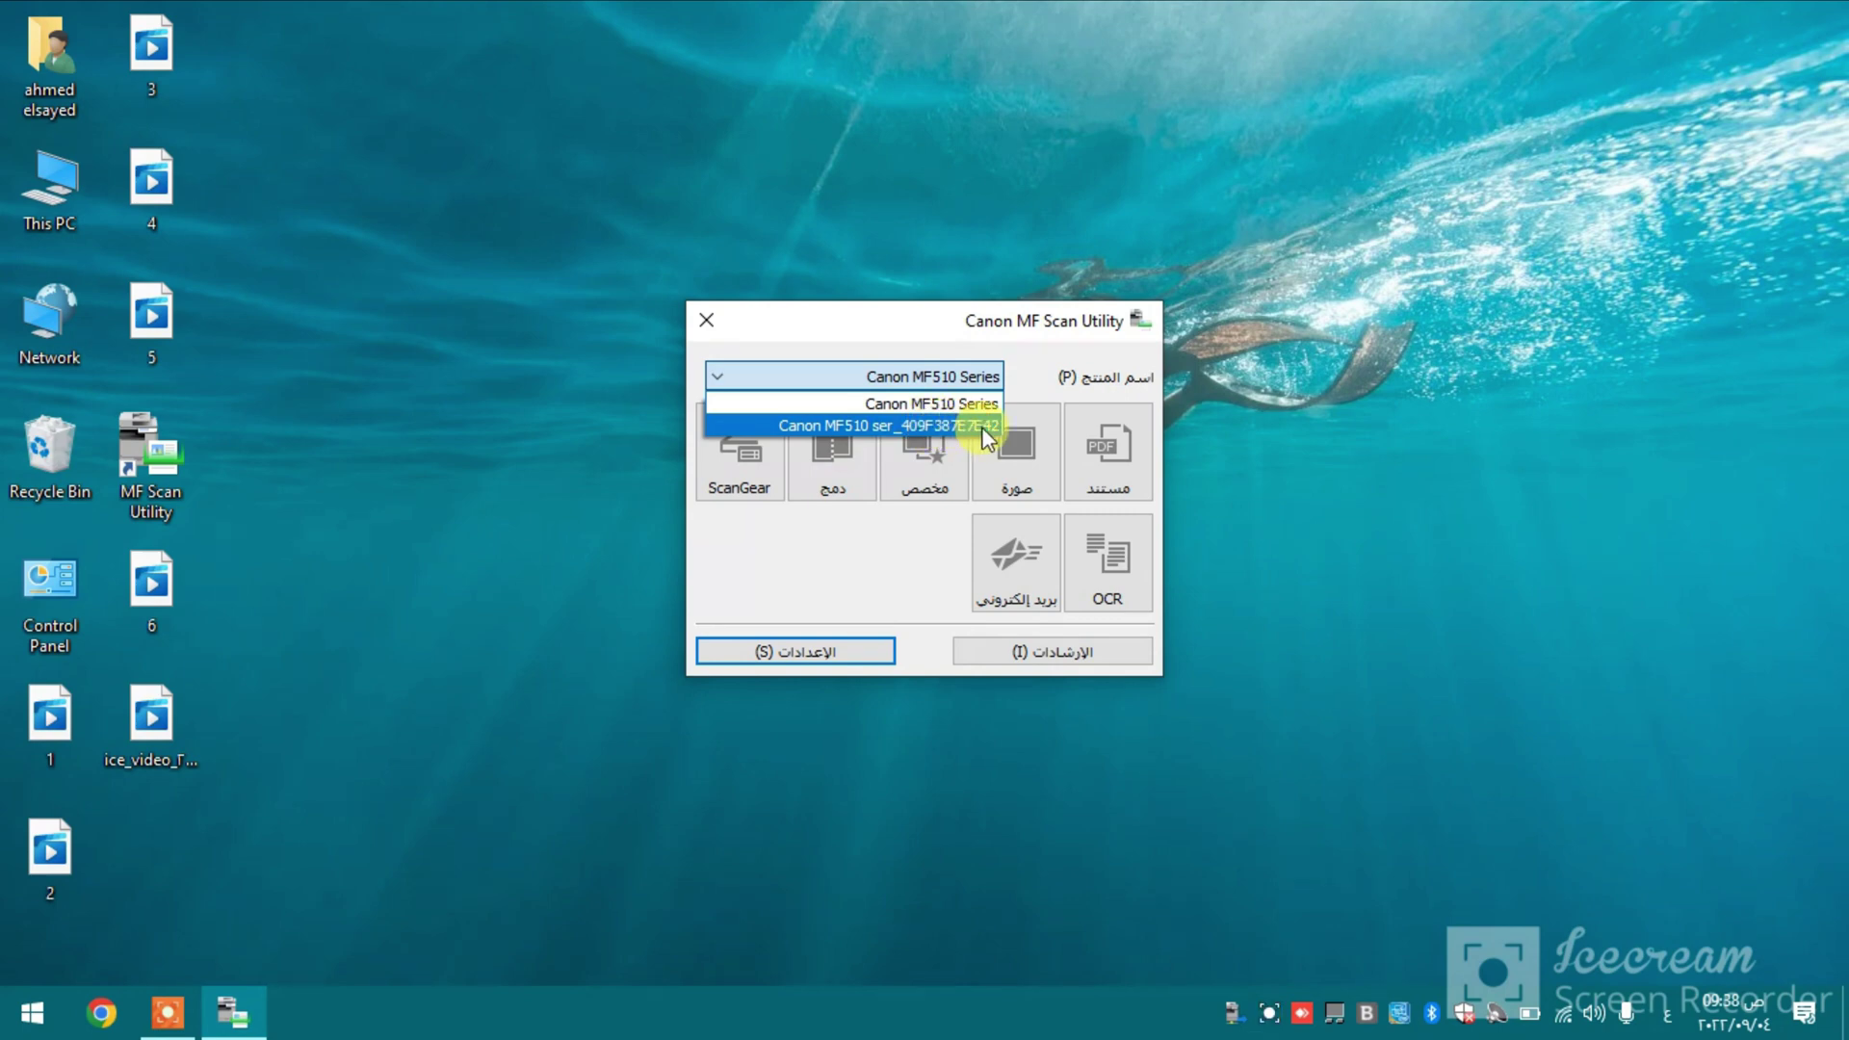
left_click(905, 426)
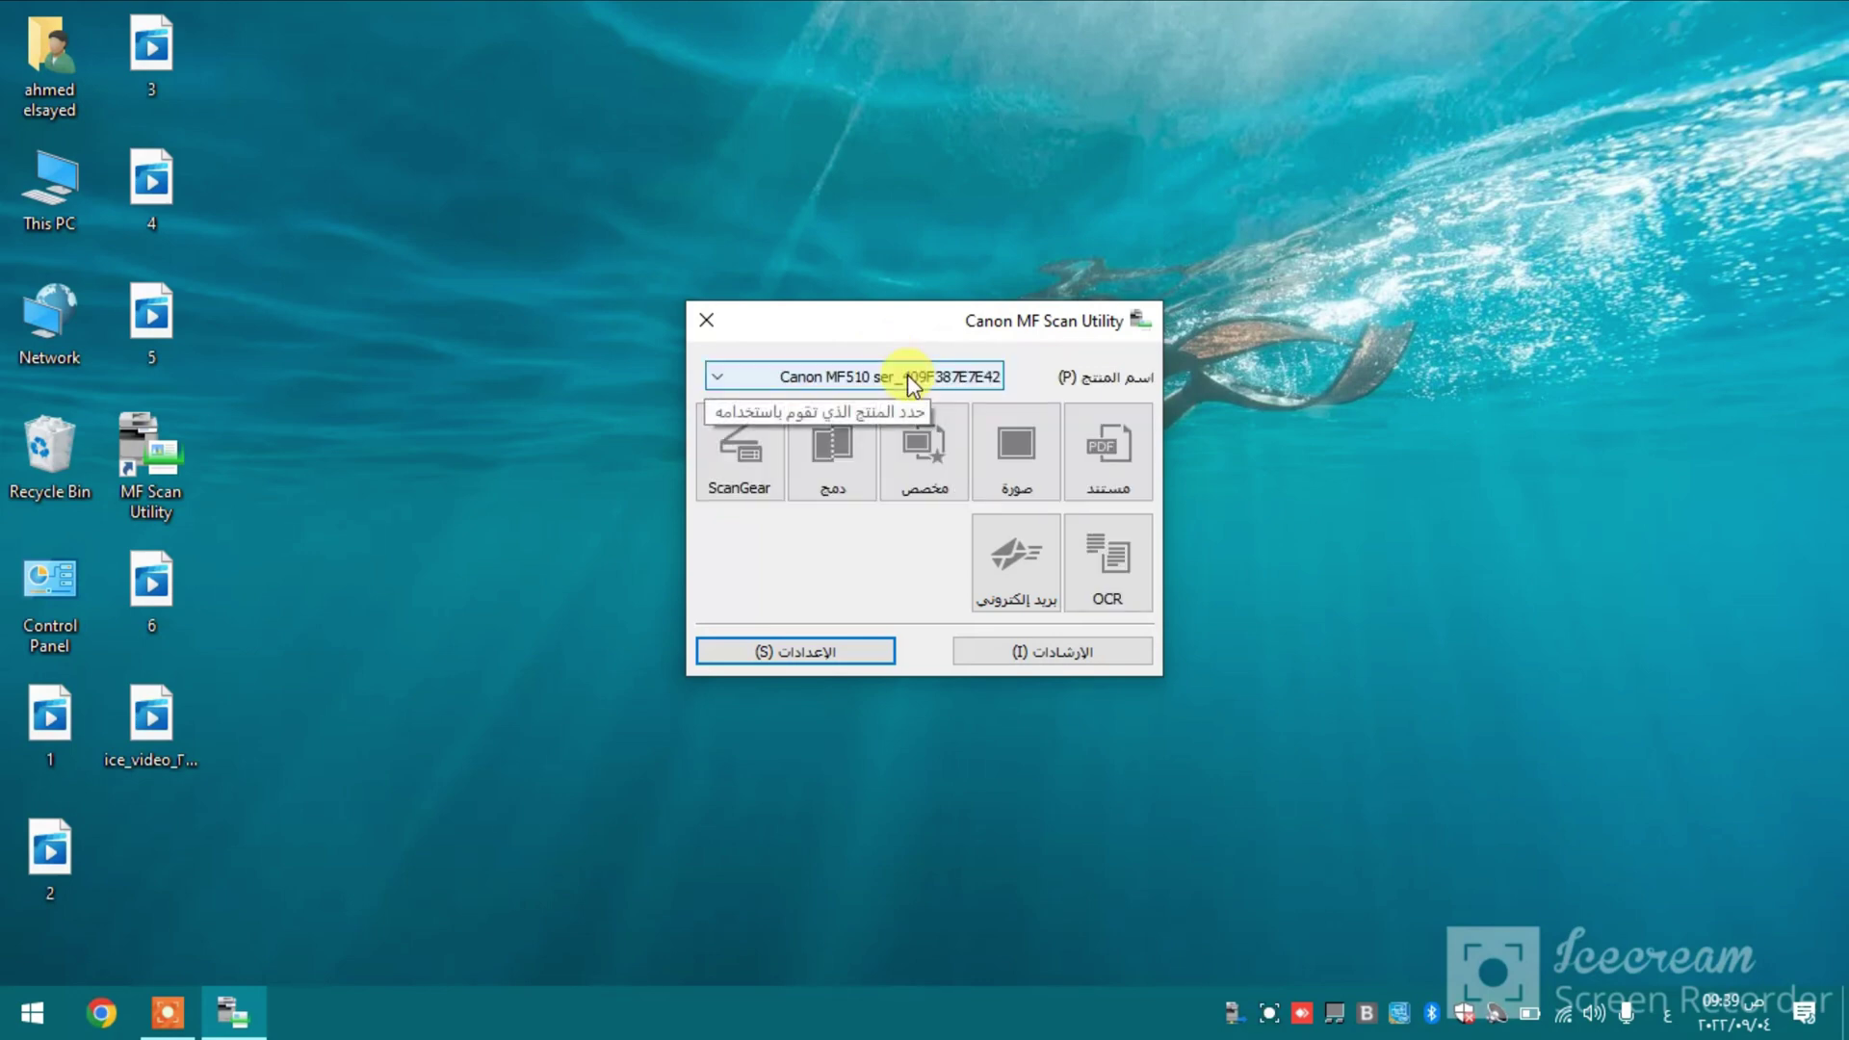
Step: Switch the scanning product to Canon MF510 Series and scan the page as a PDF document
left_click(911, 381)
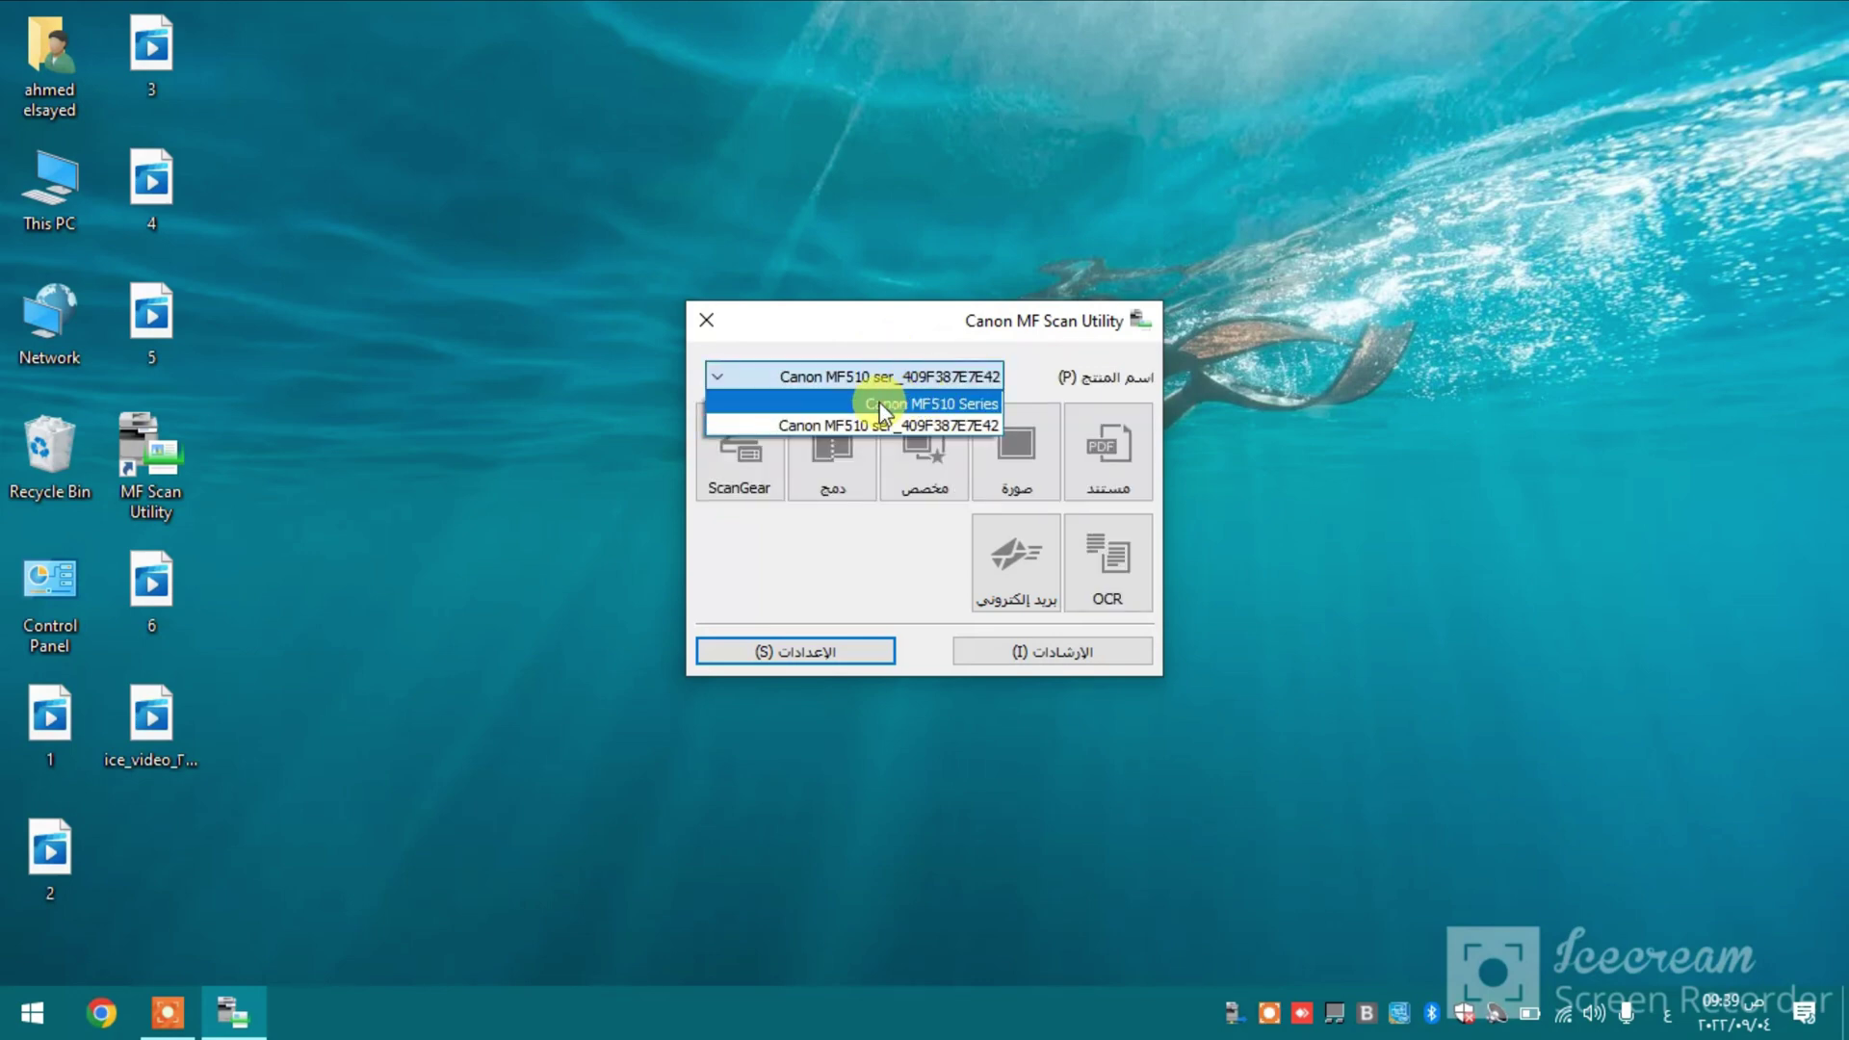
left_click(944, 400)
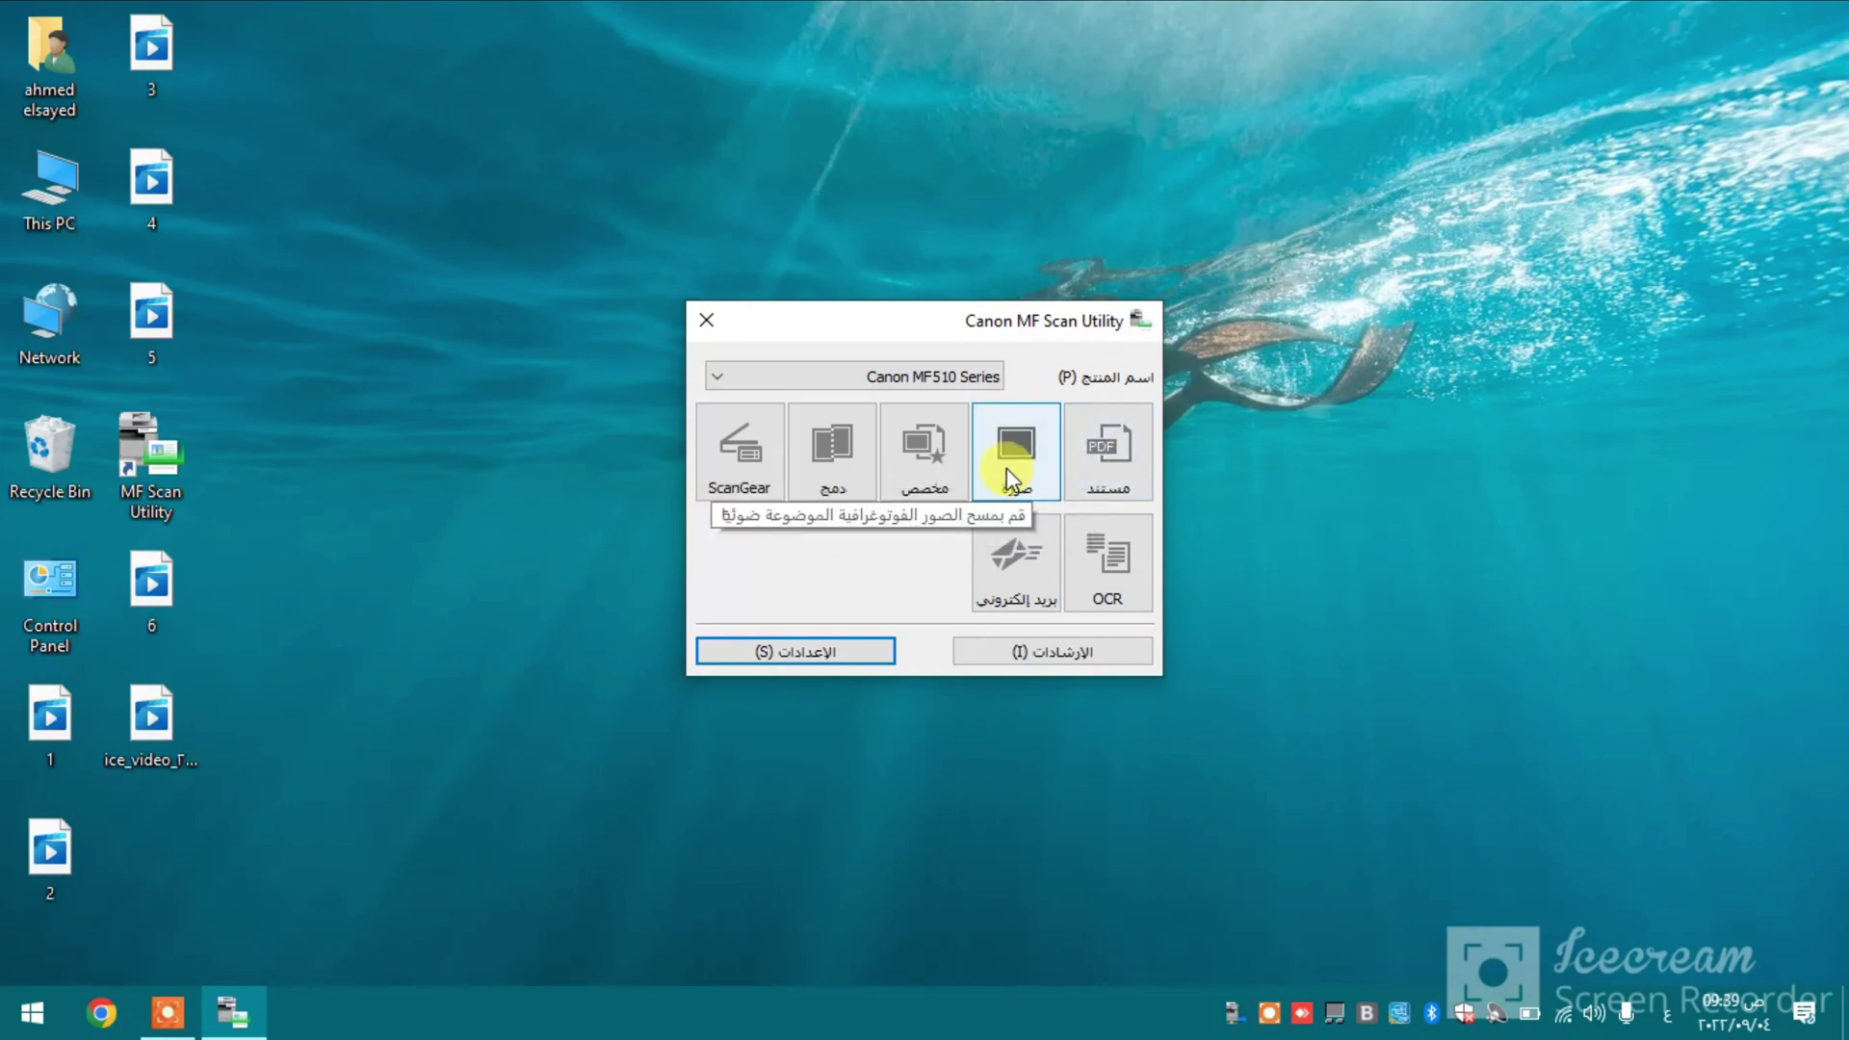
left_click(1108, 472)
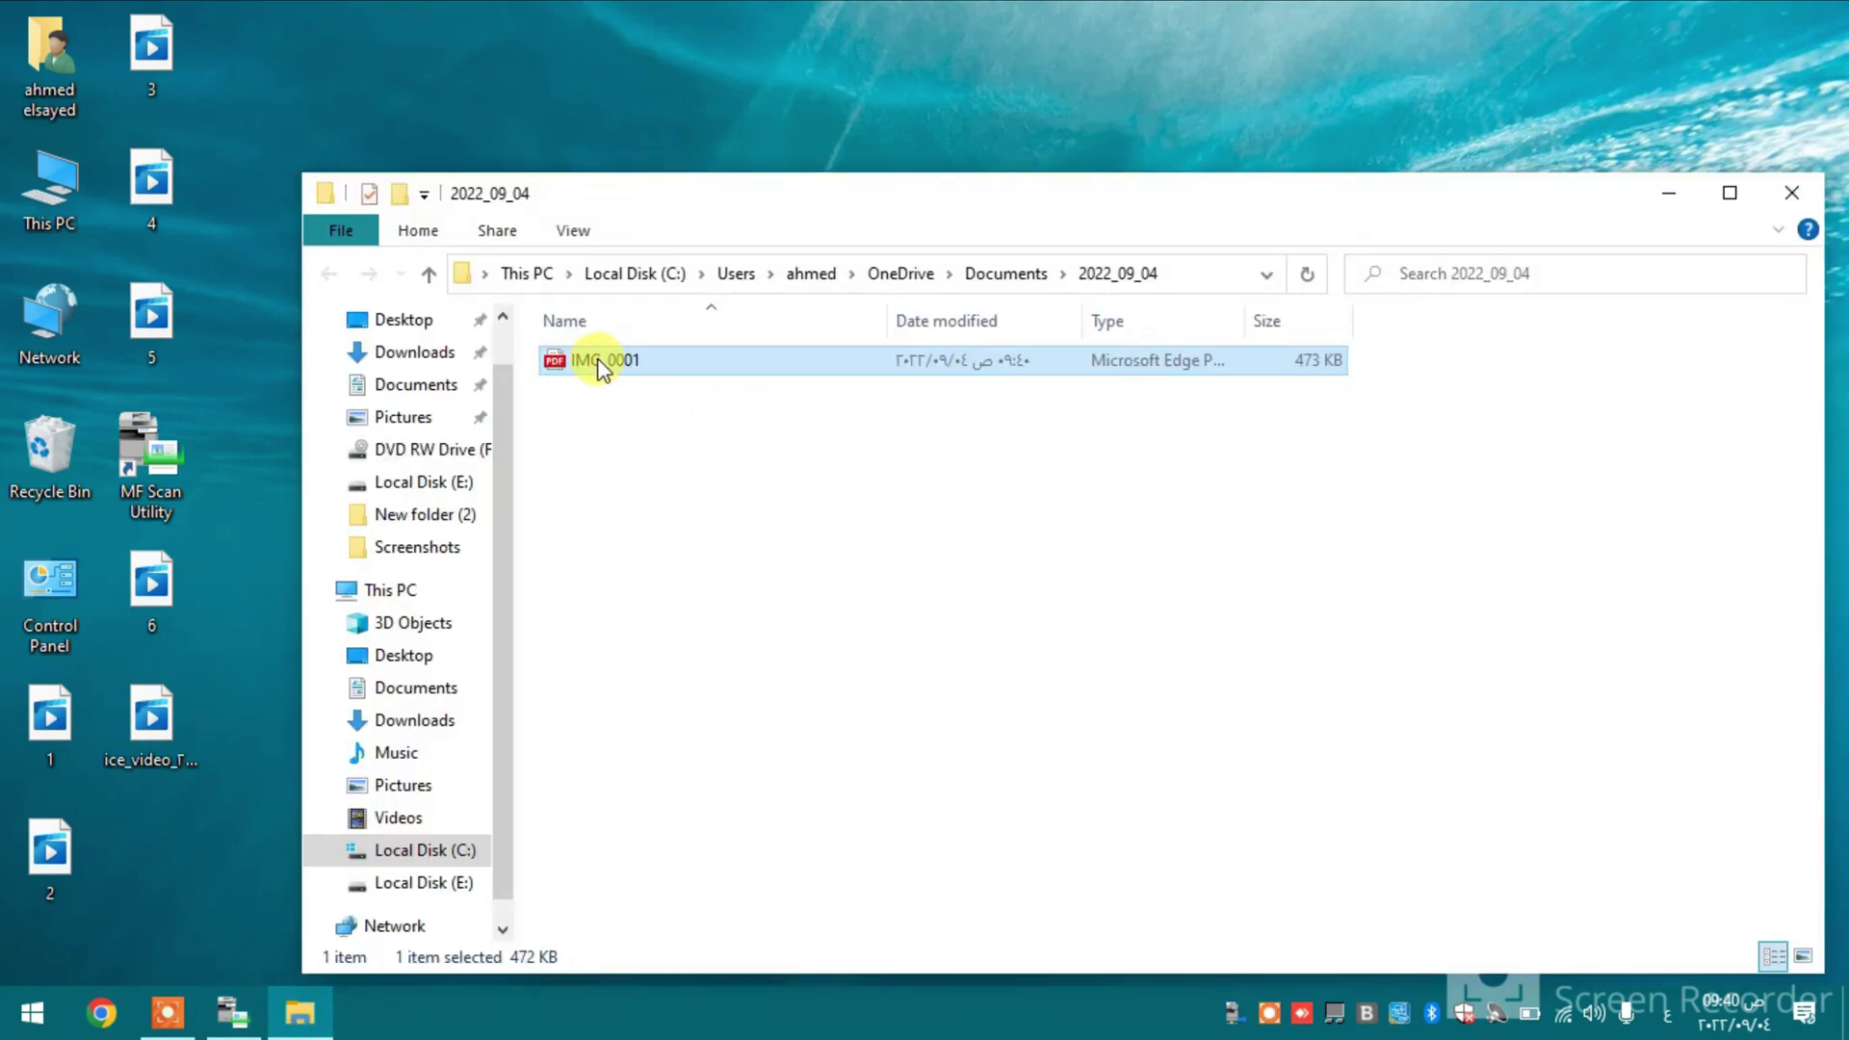
left_click(436, 283)
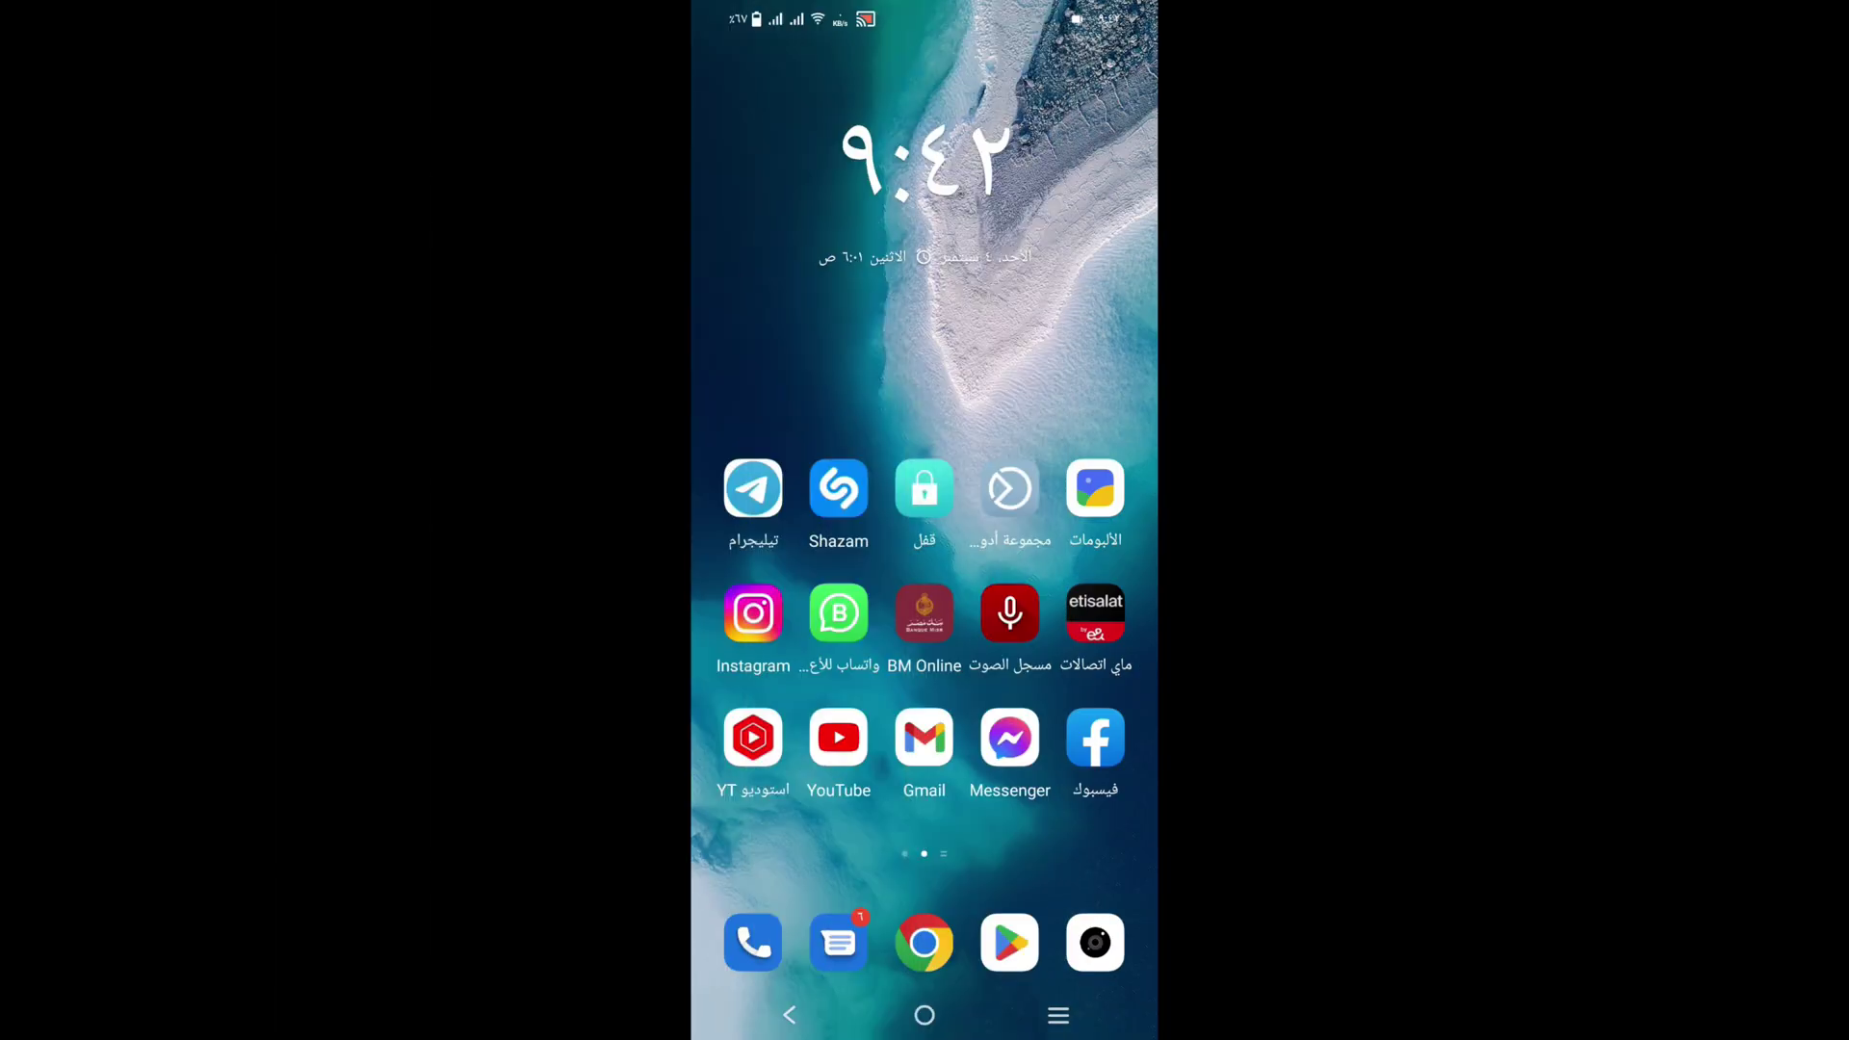
Step: On the phone, search Google Play for "canon" and find the Canon PRINT Business app
left_click(1009, 942)
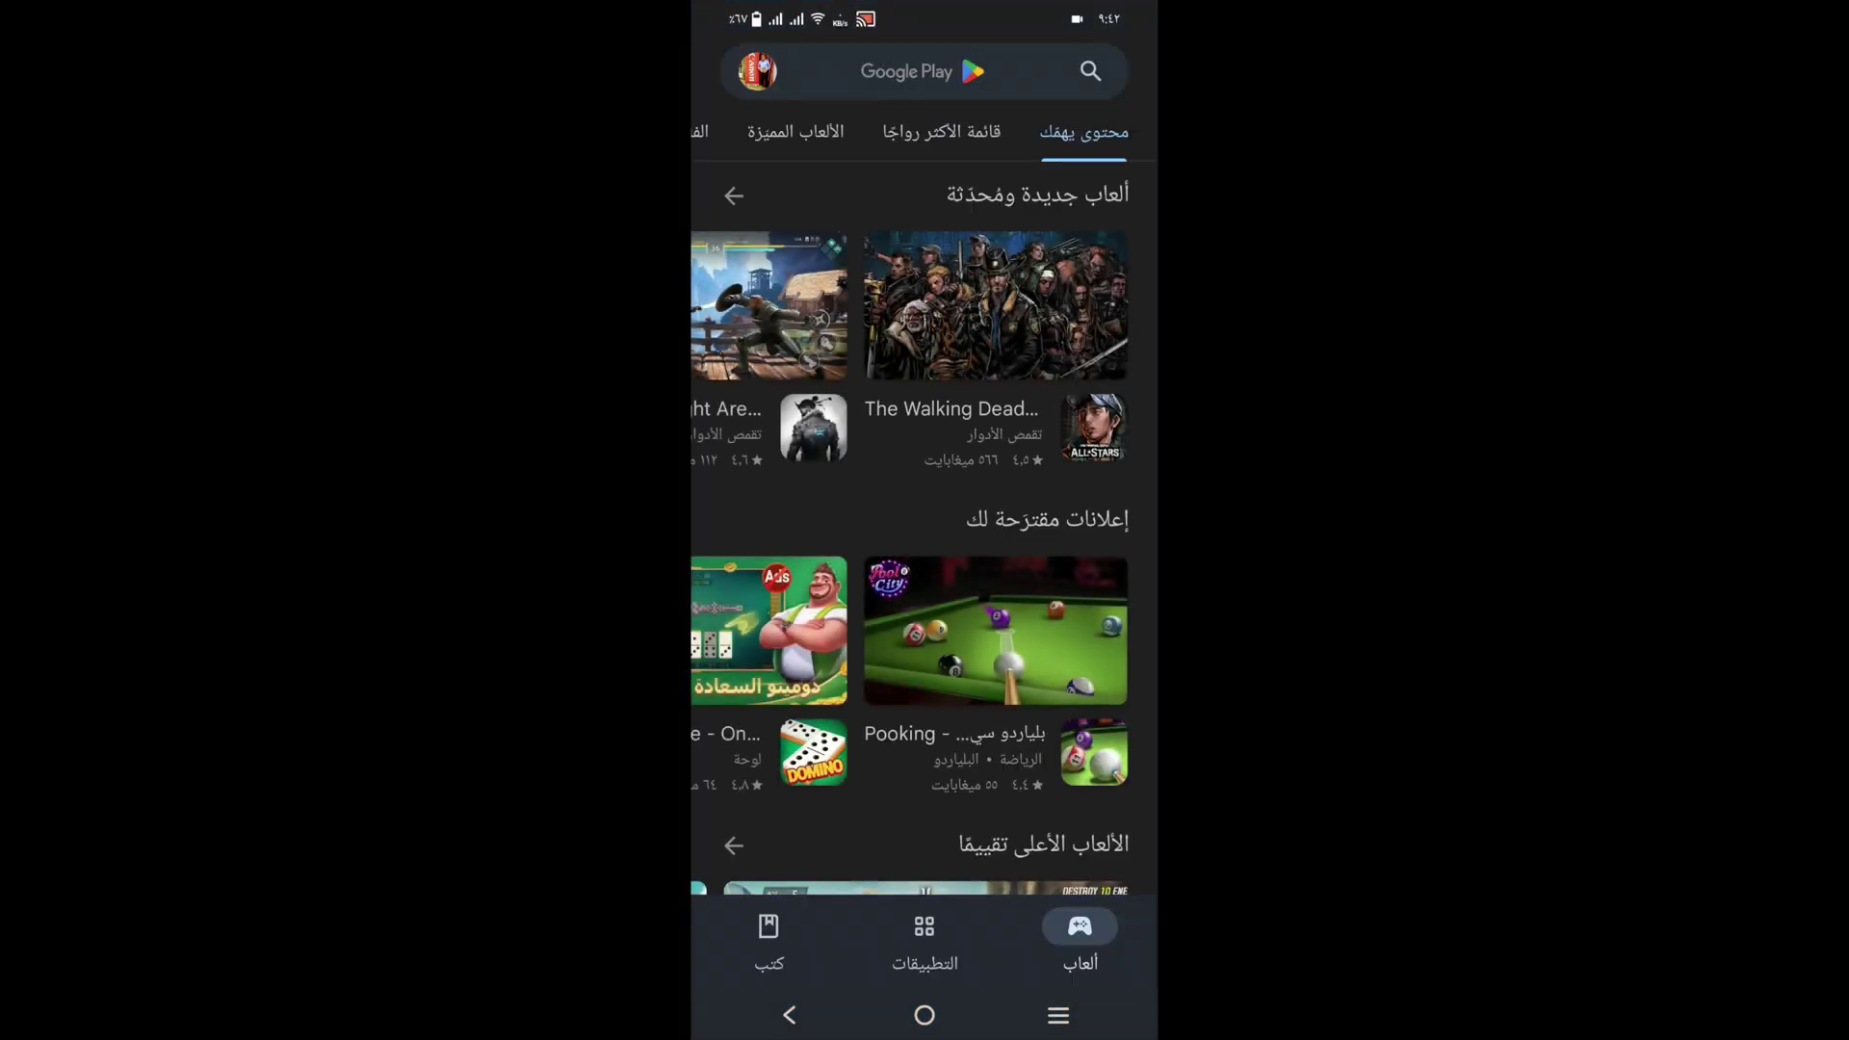
left_click(978, 77)
left_click(834, 951)
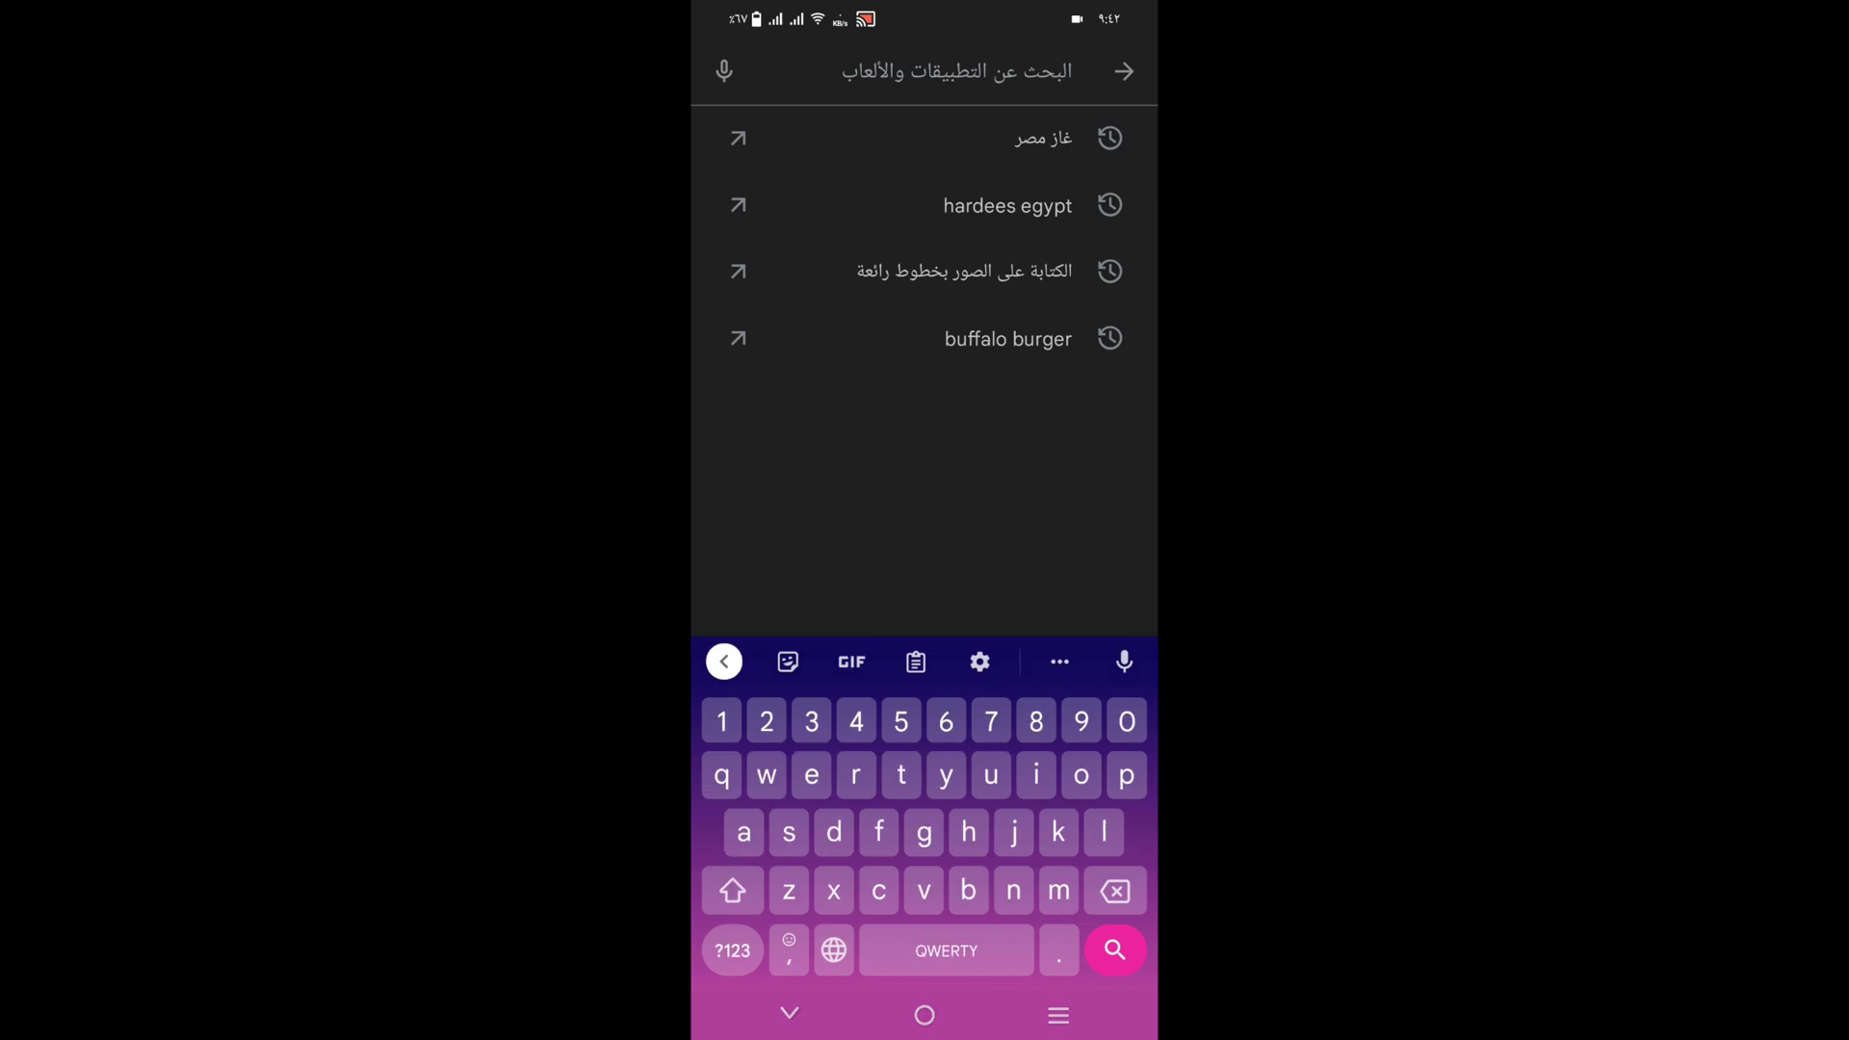
type("canon")
key("Return")
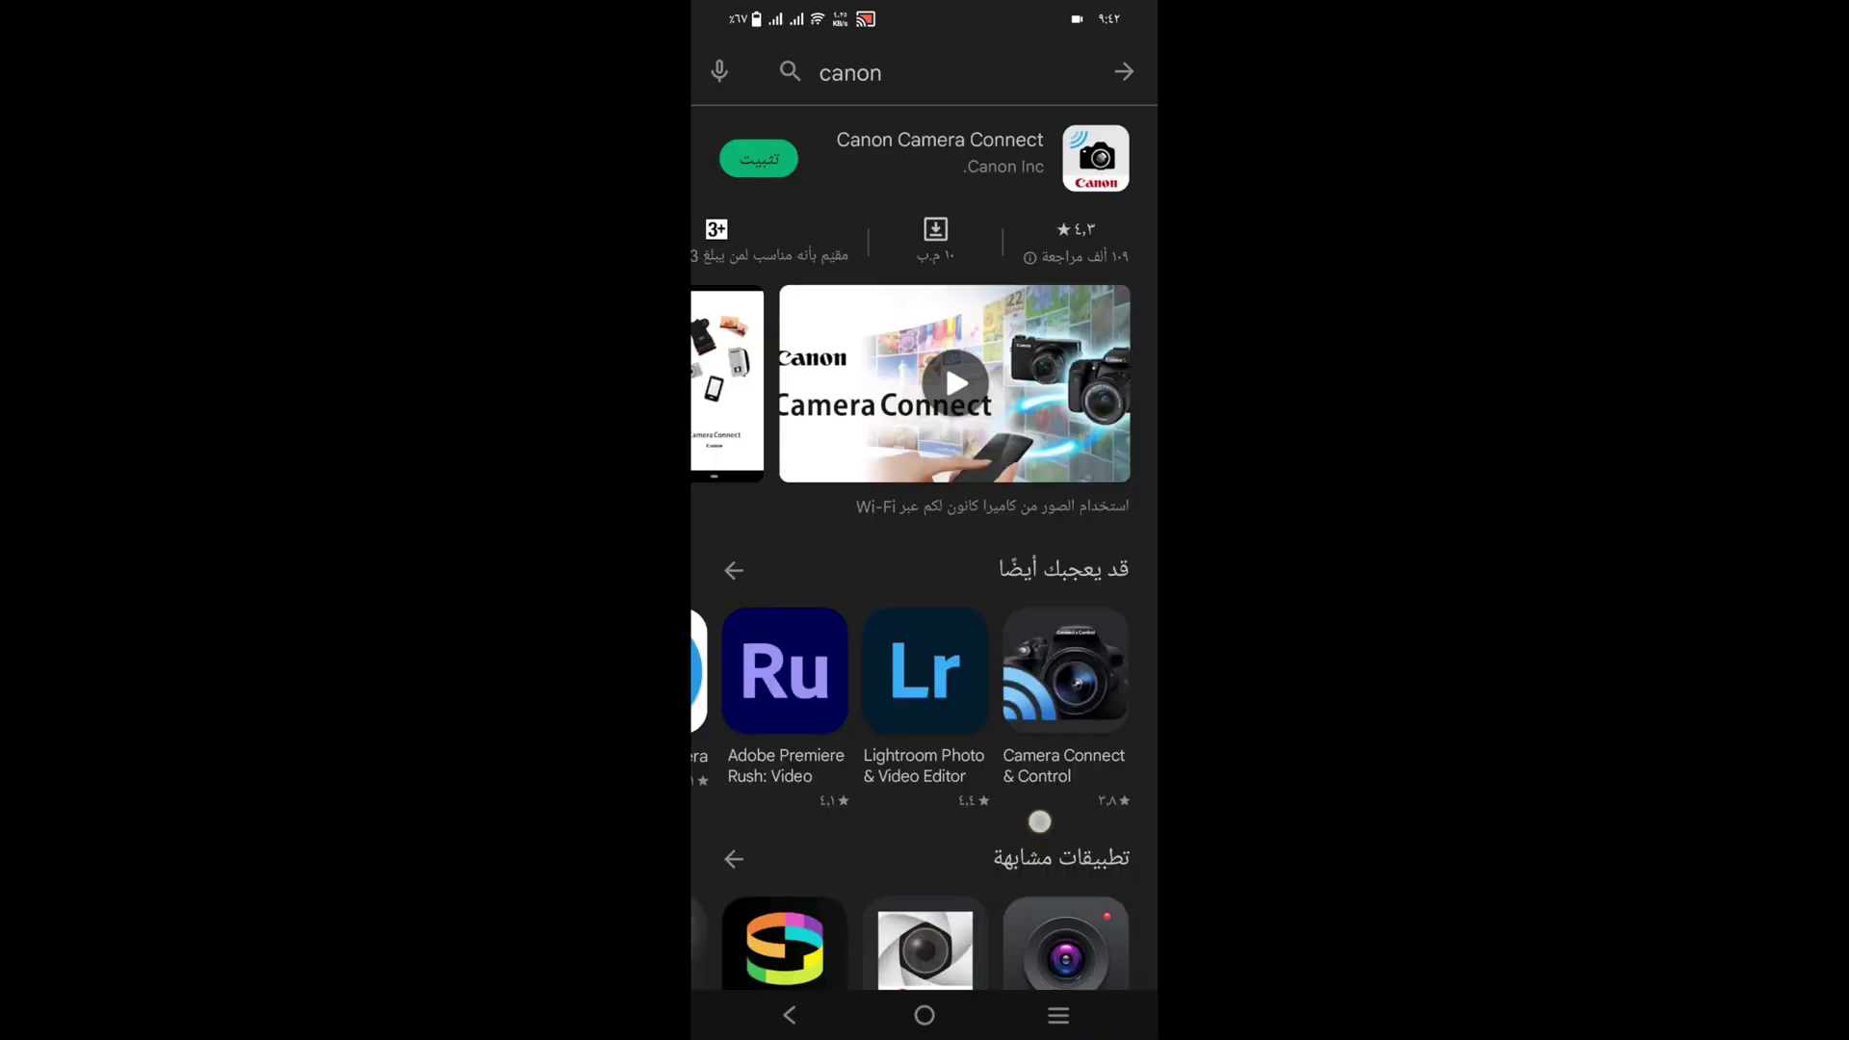
left_click_drag(1031, 822, 1052, 462)
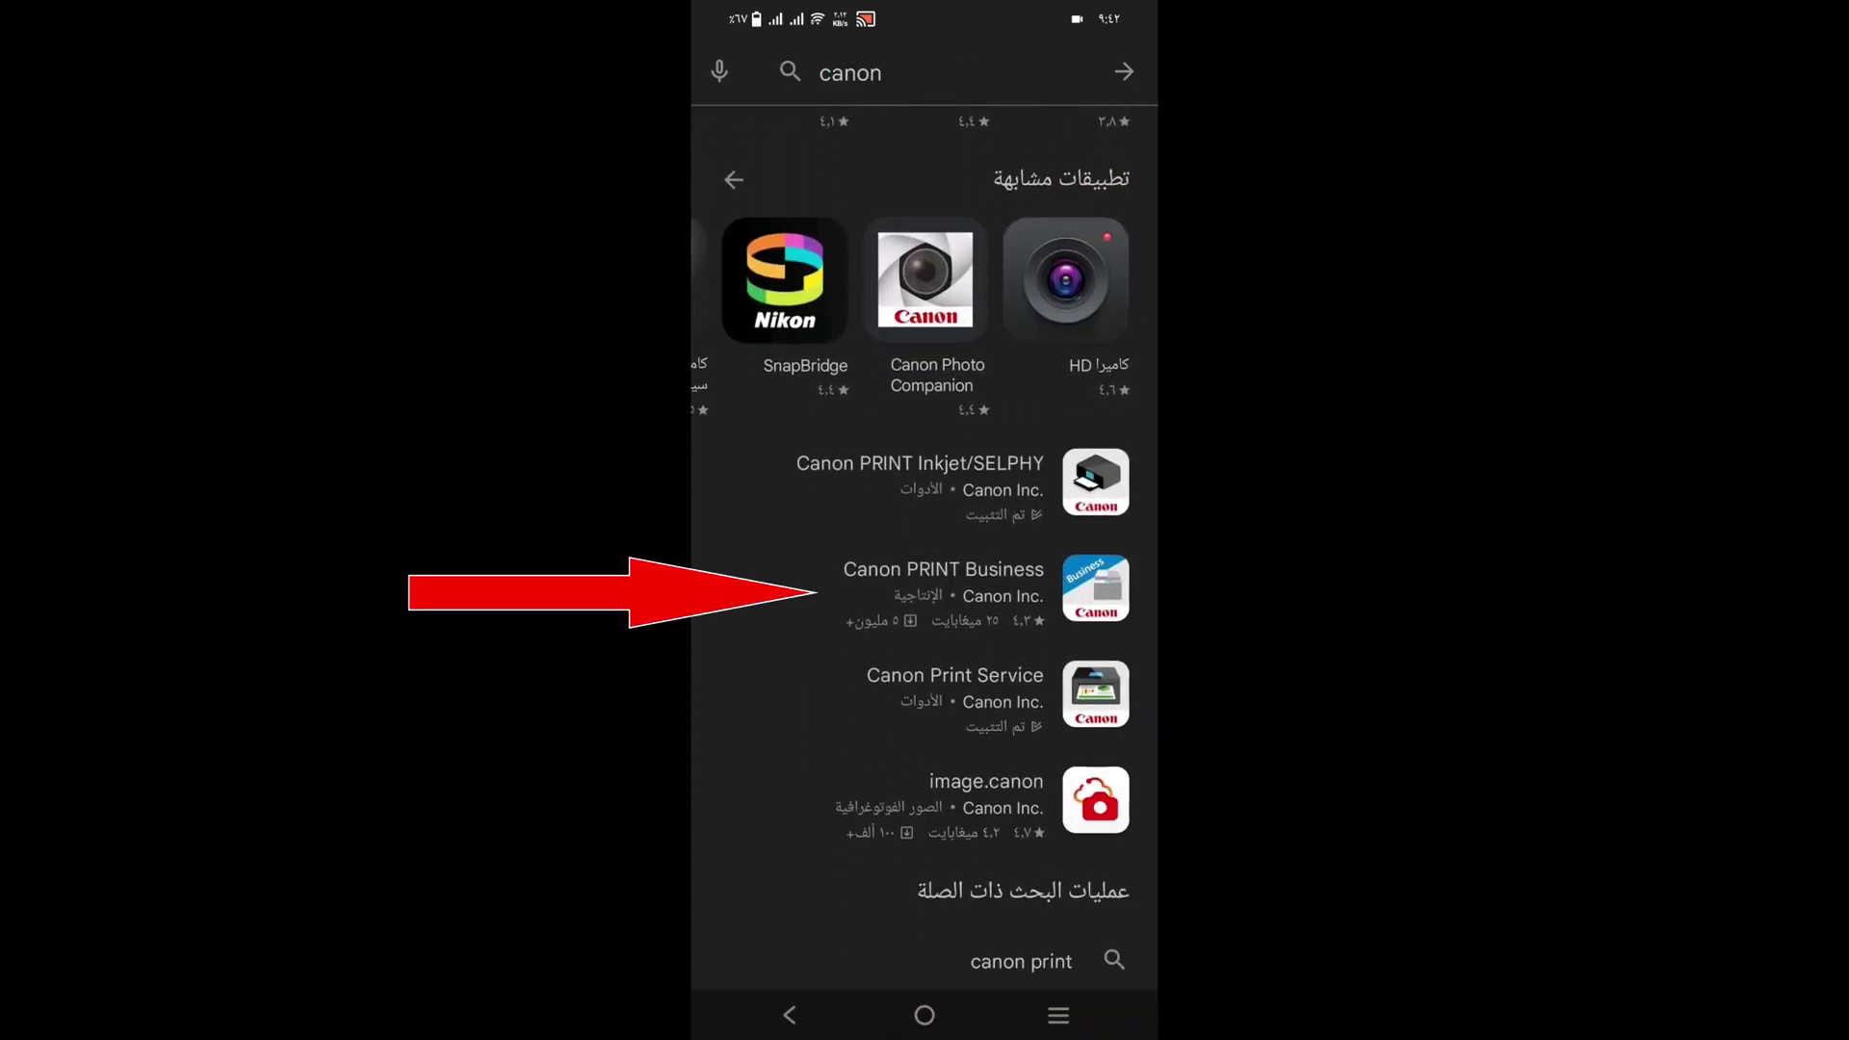
Step: Install Canon PRINT Business from Google Play and launch the app
left_click(944, 589)
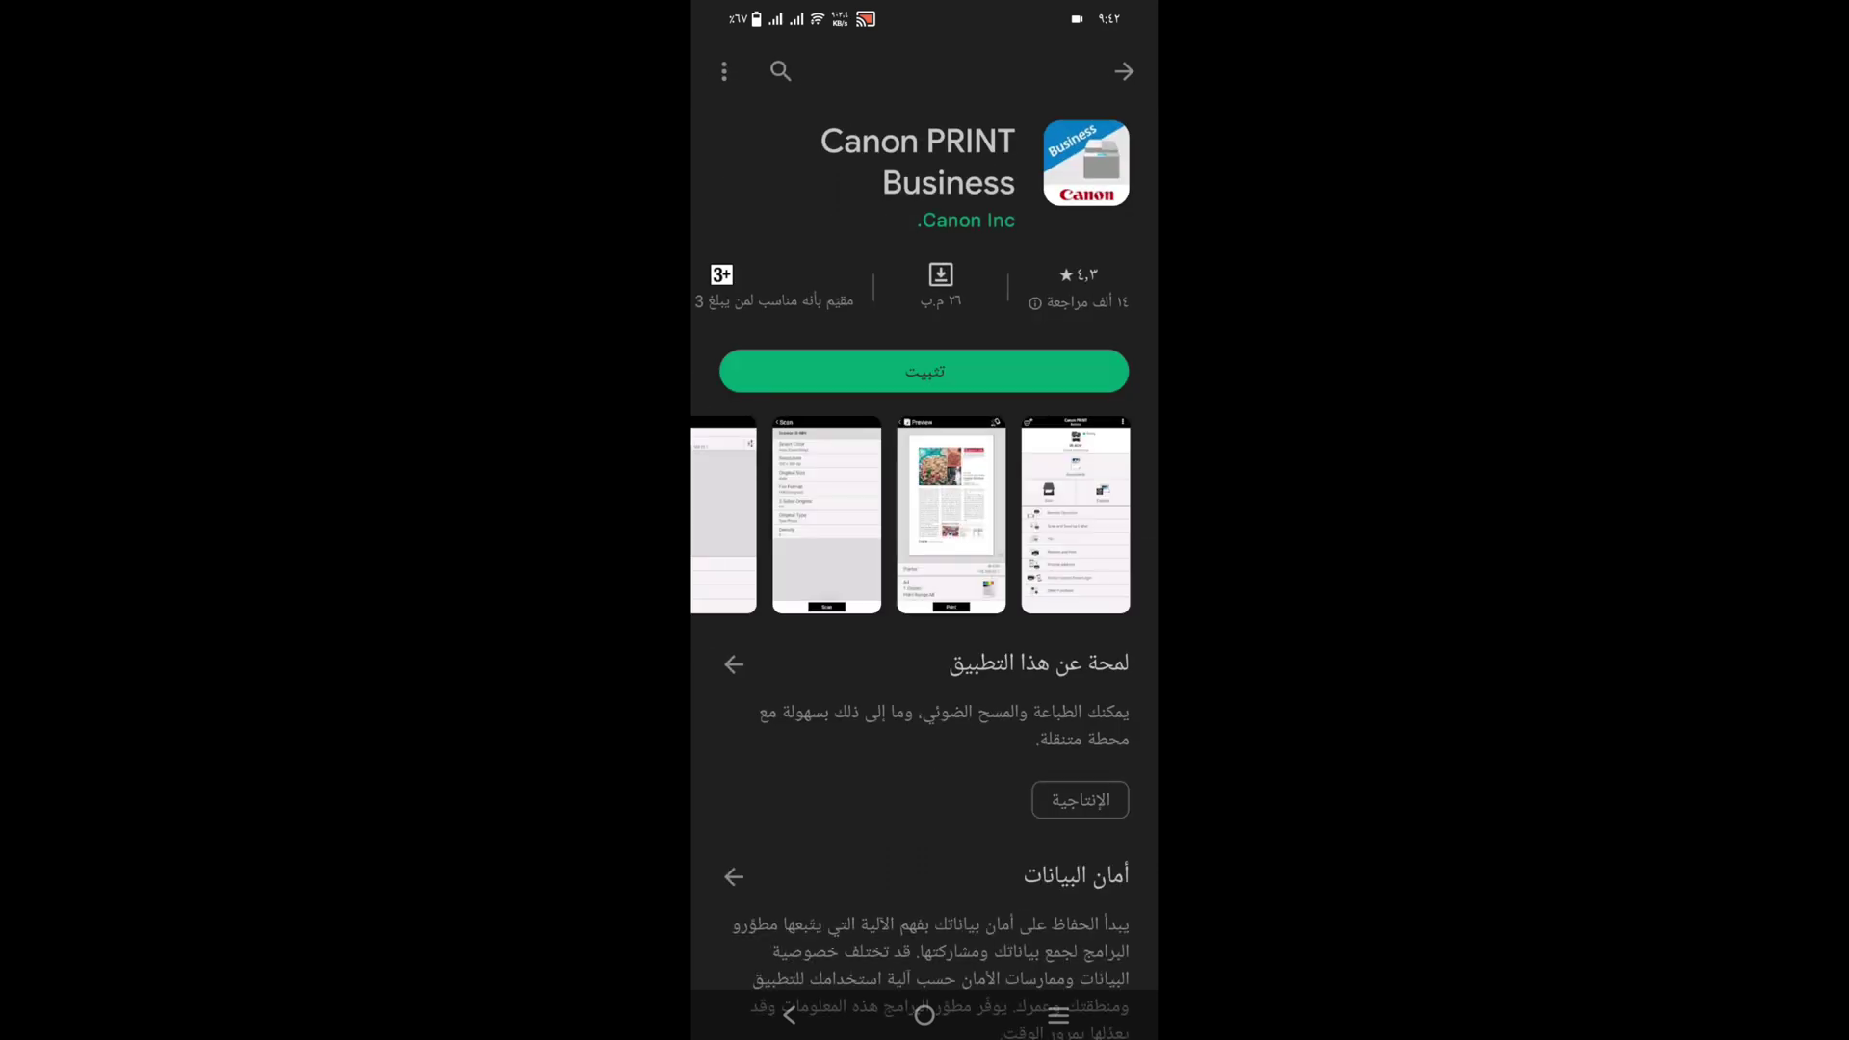
left_click(925, 371)
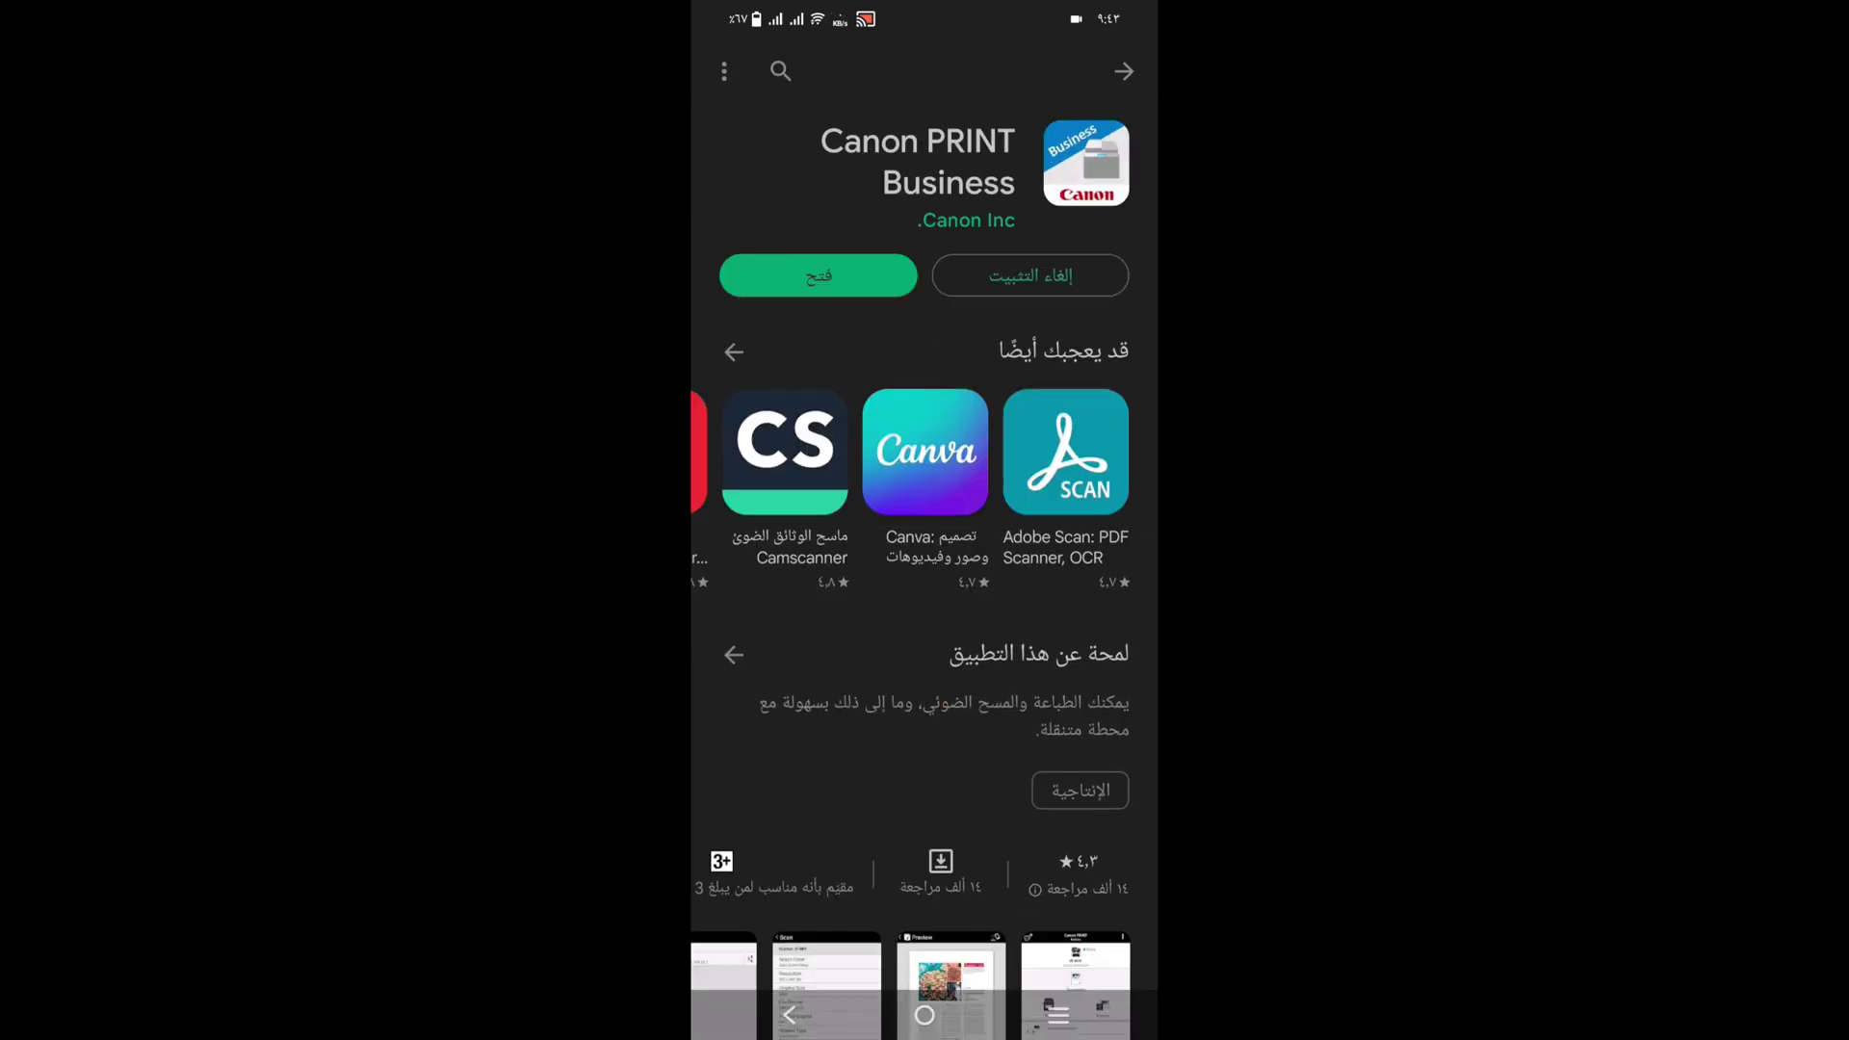
left_click(784, 278)
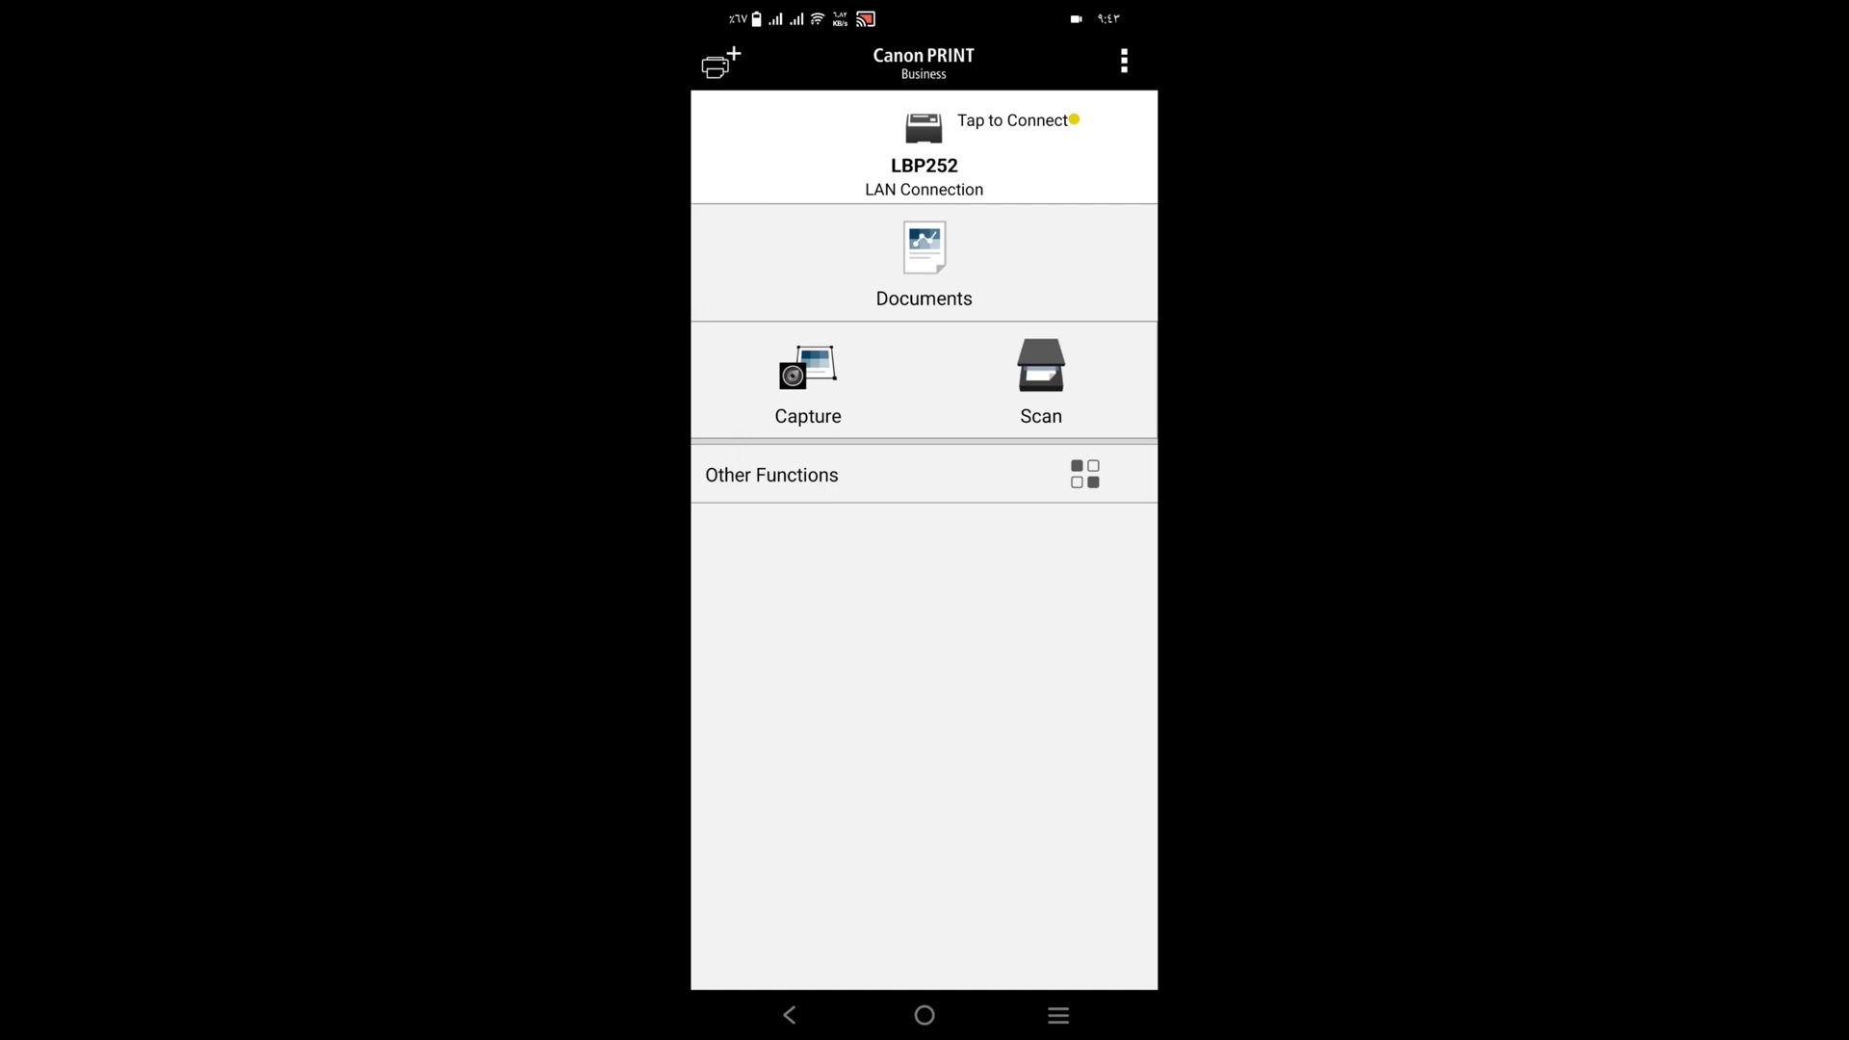
Step: Find the MF510 Series printer with Auto Search (Wi-Fi) and add it to Canon PRINT Business
left_click(715, 65)
left_click(1108, 761)
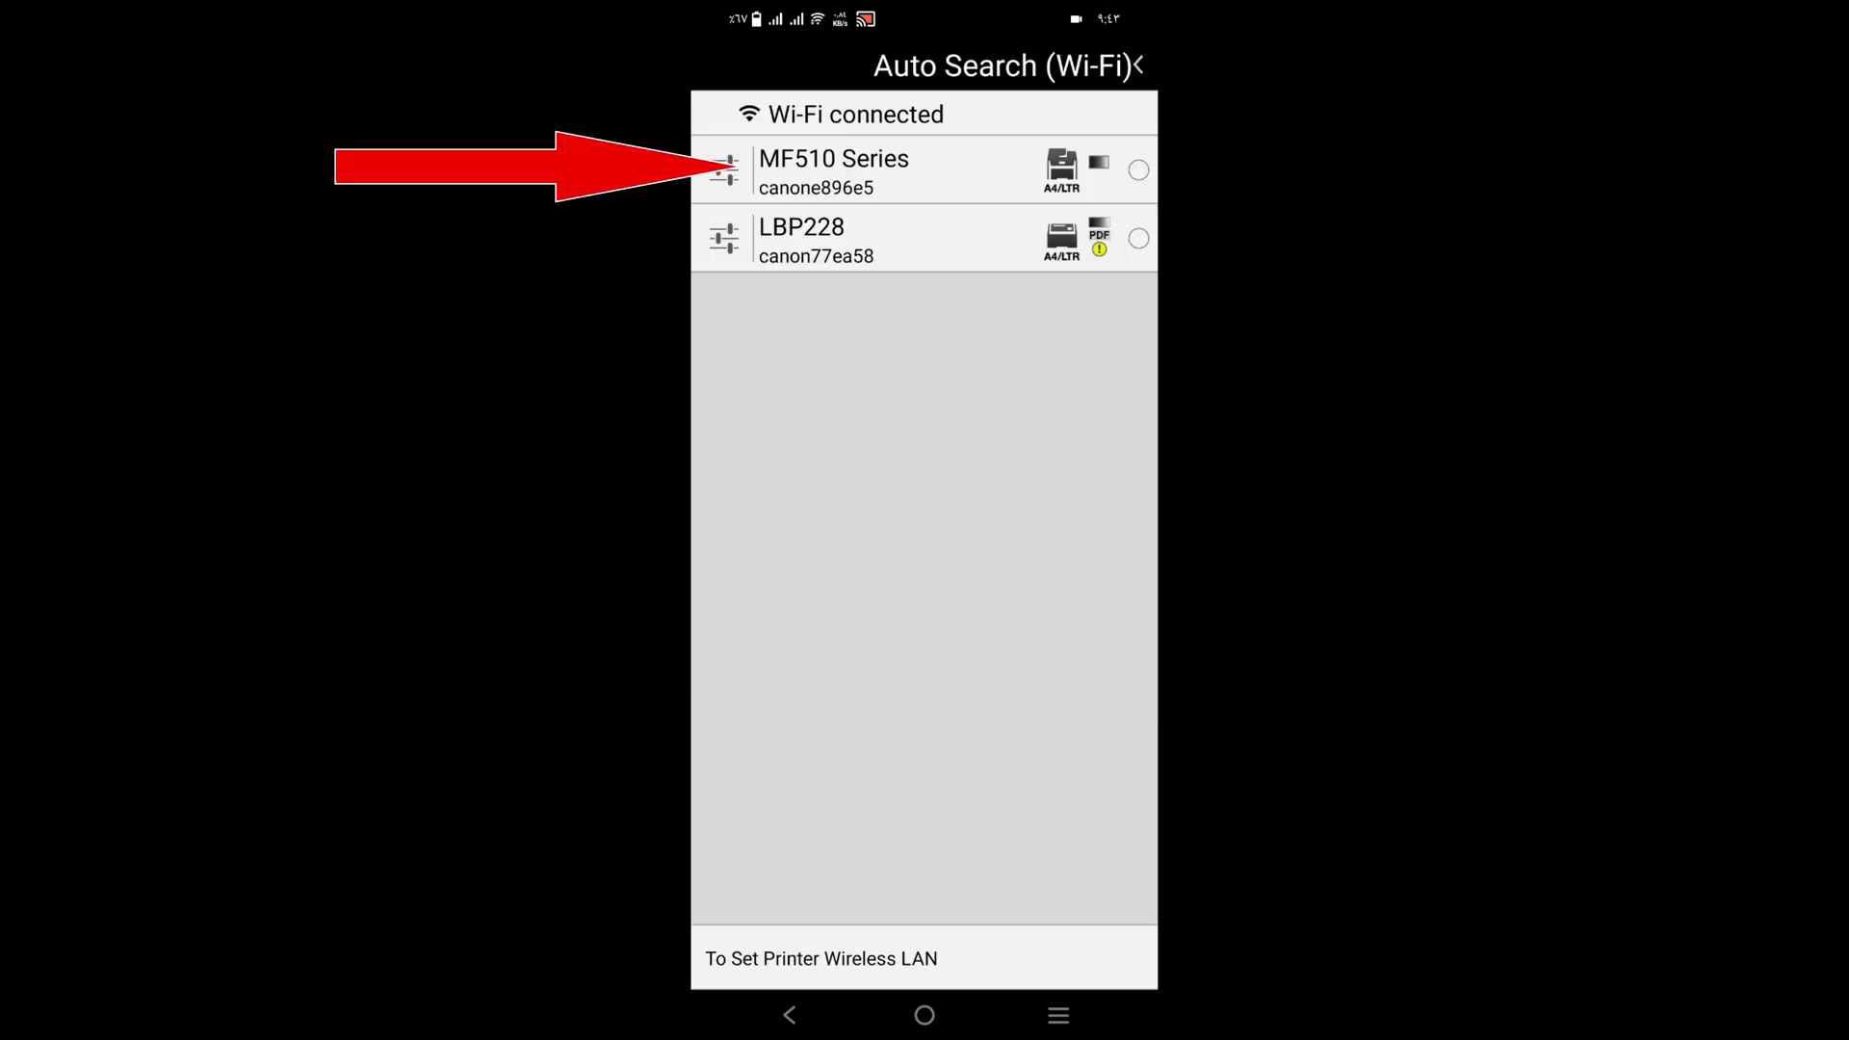
left_click(725, 171)
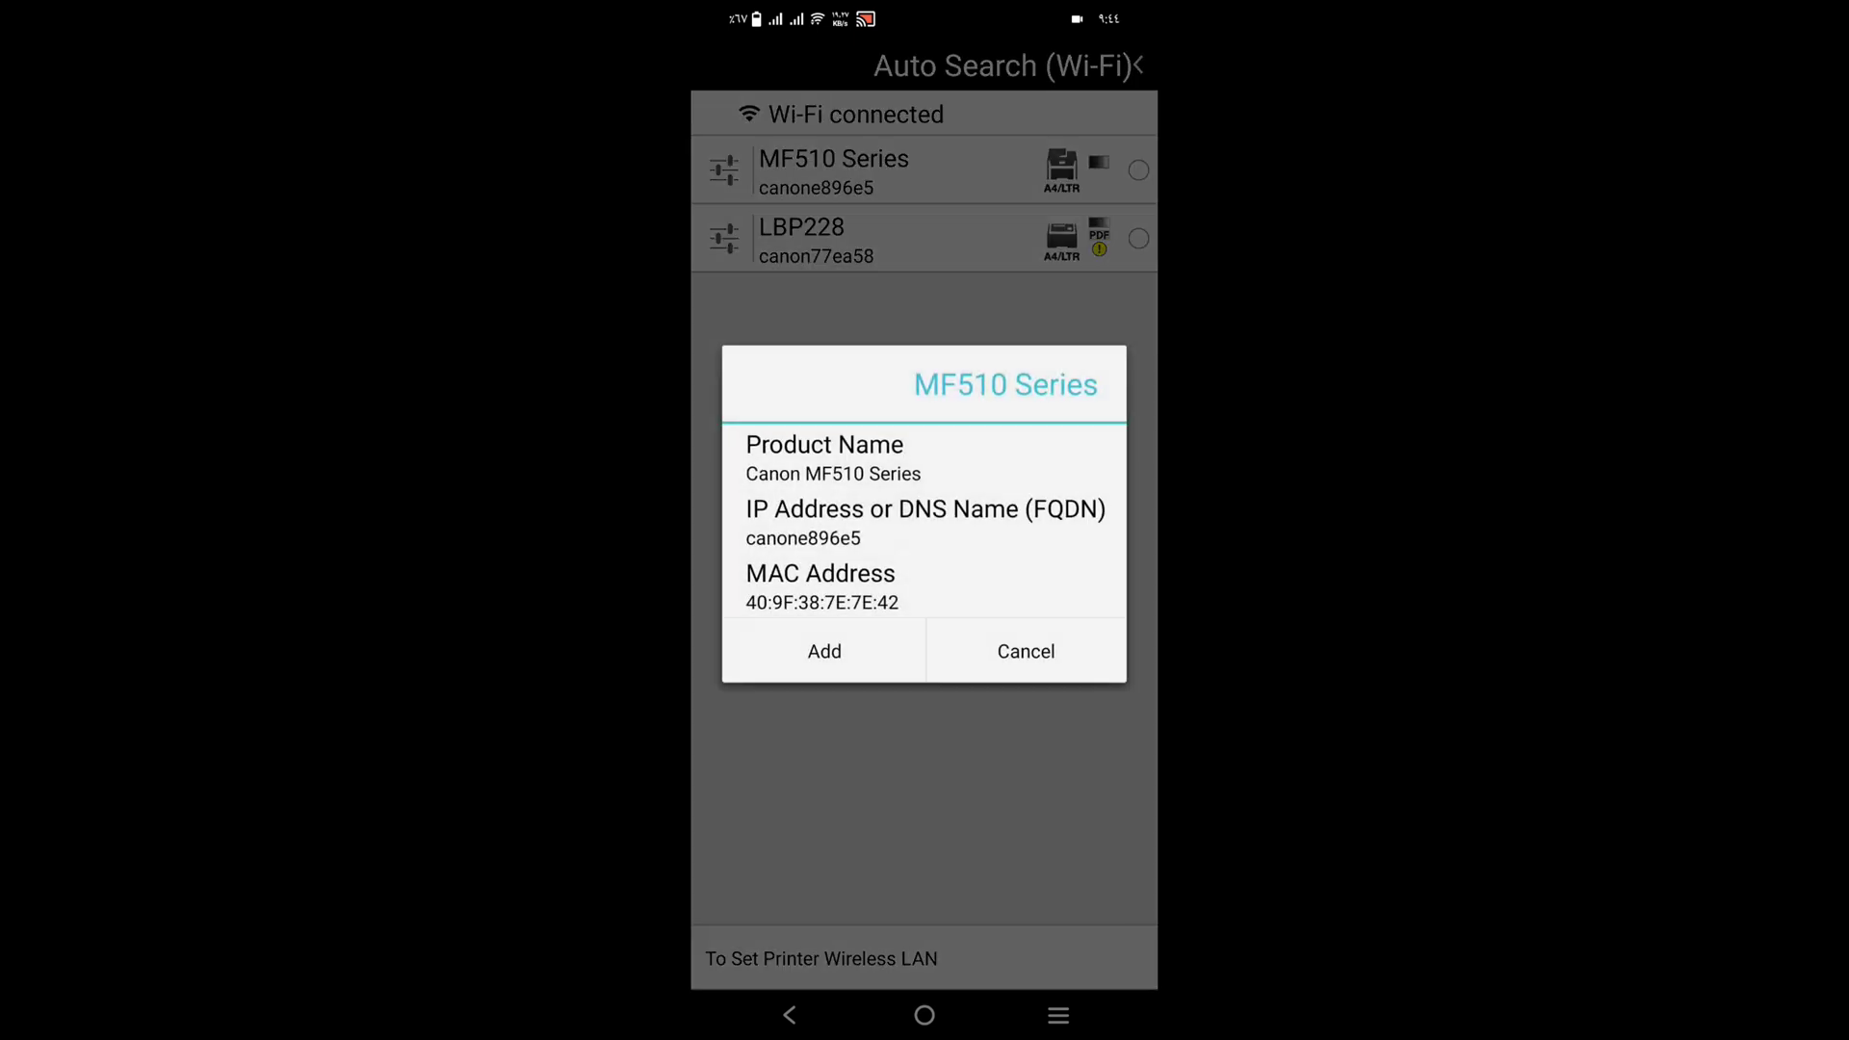
left_click(825, 651)
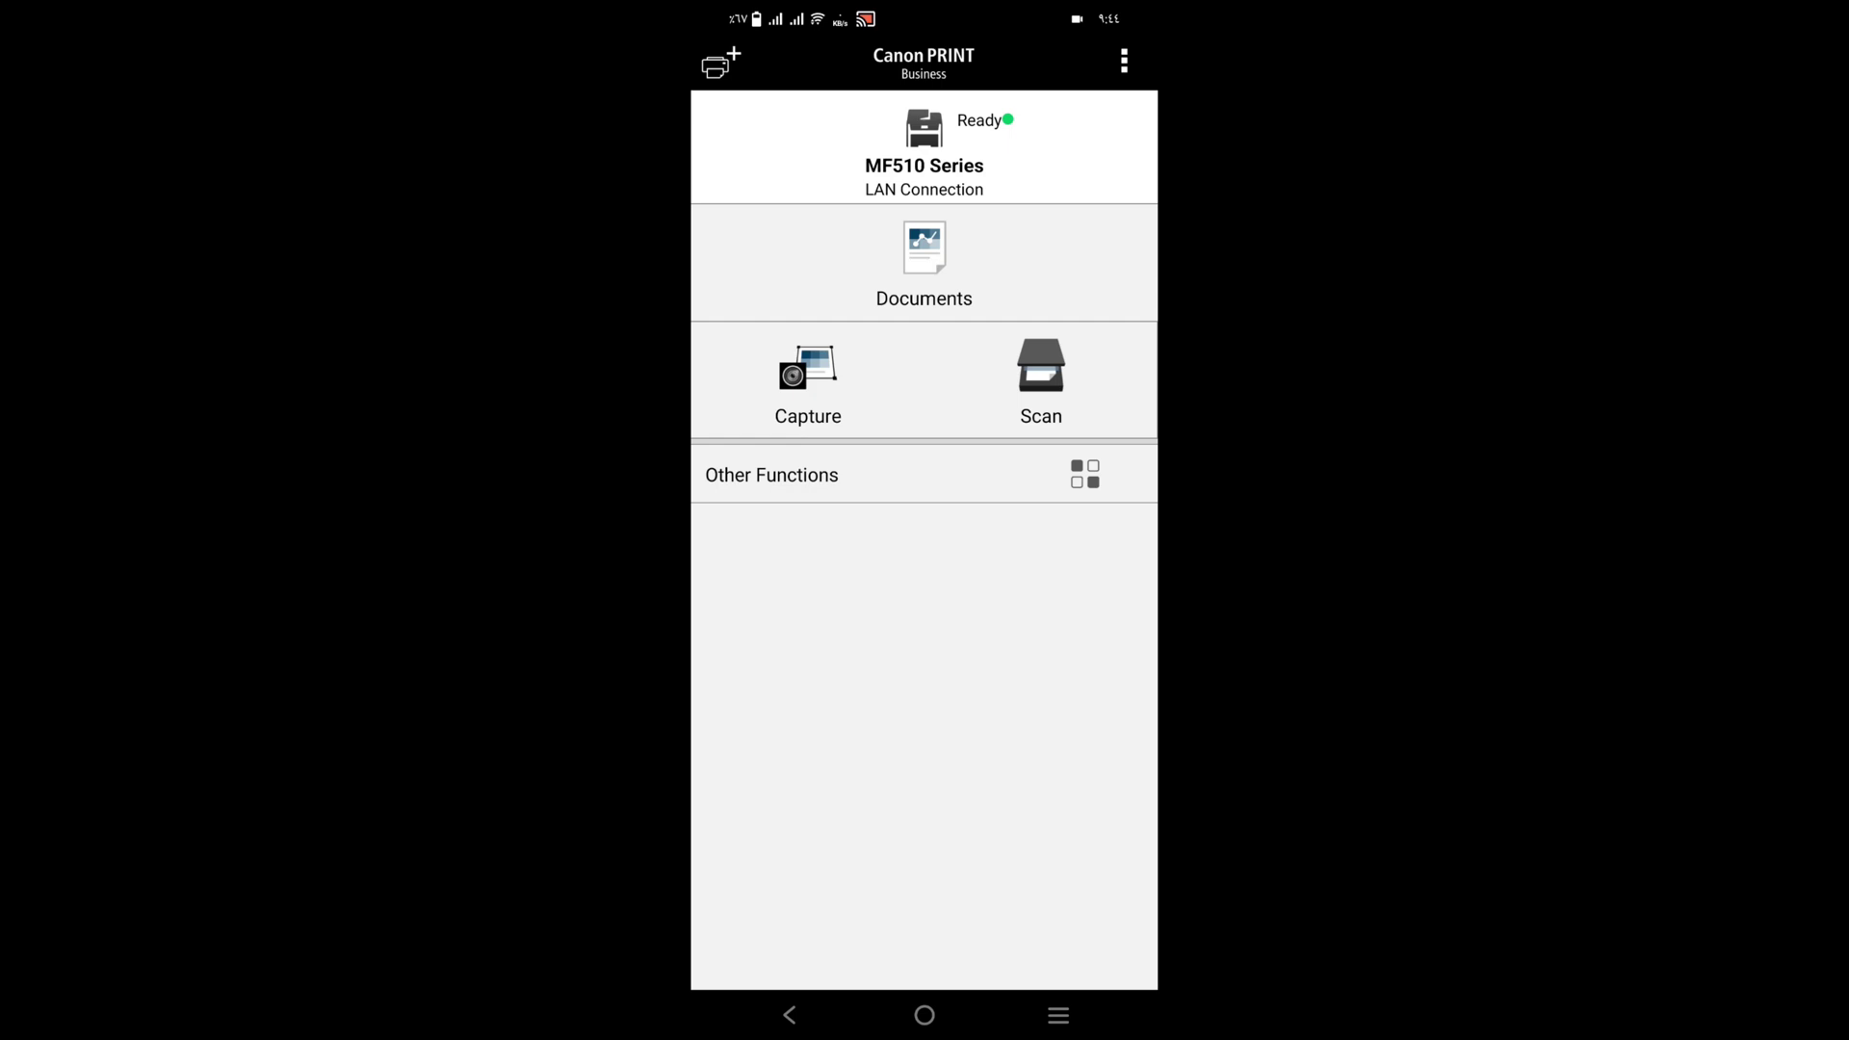
Step: Leave Canon PRINT Business, switch to Adobe Acrobat on the phone and open the Welcome PDF
left_click(925, 1015)
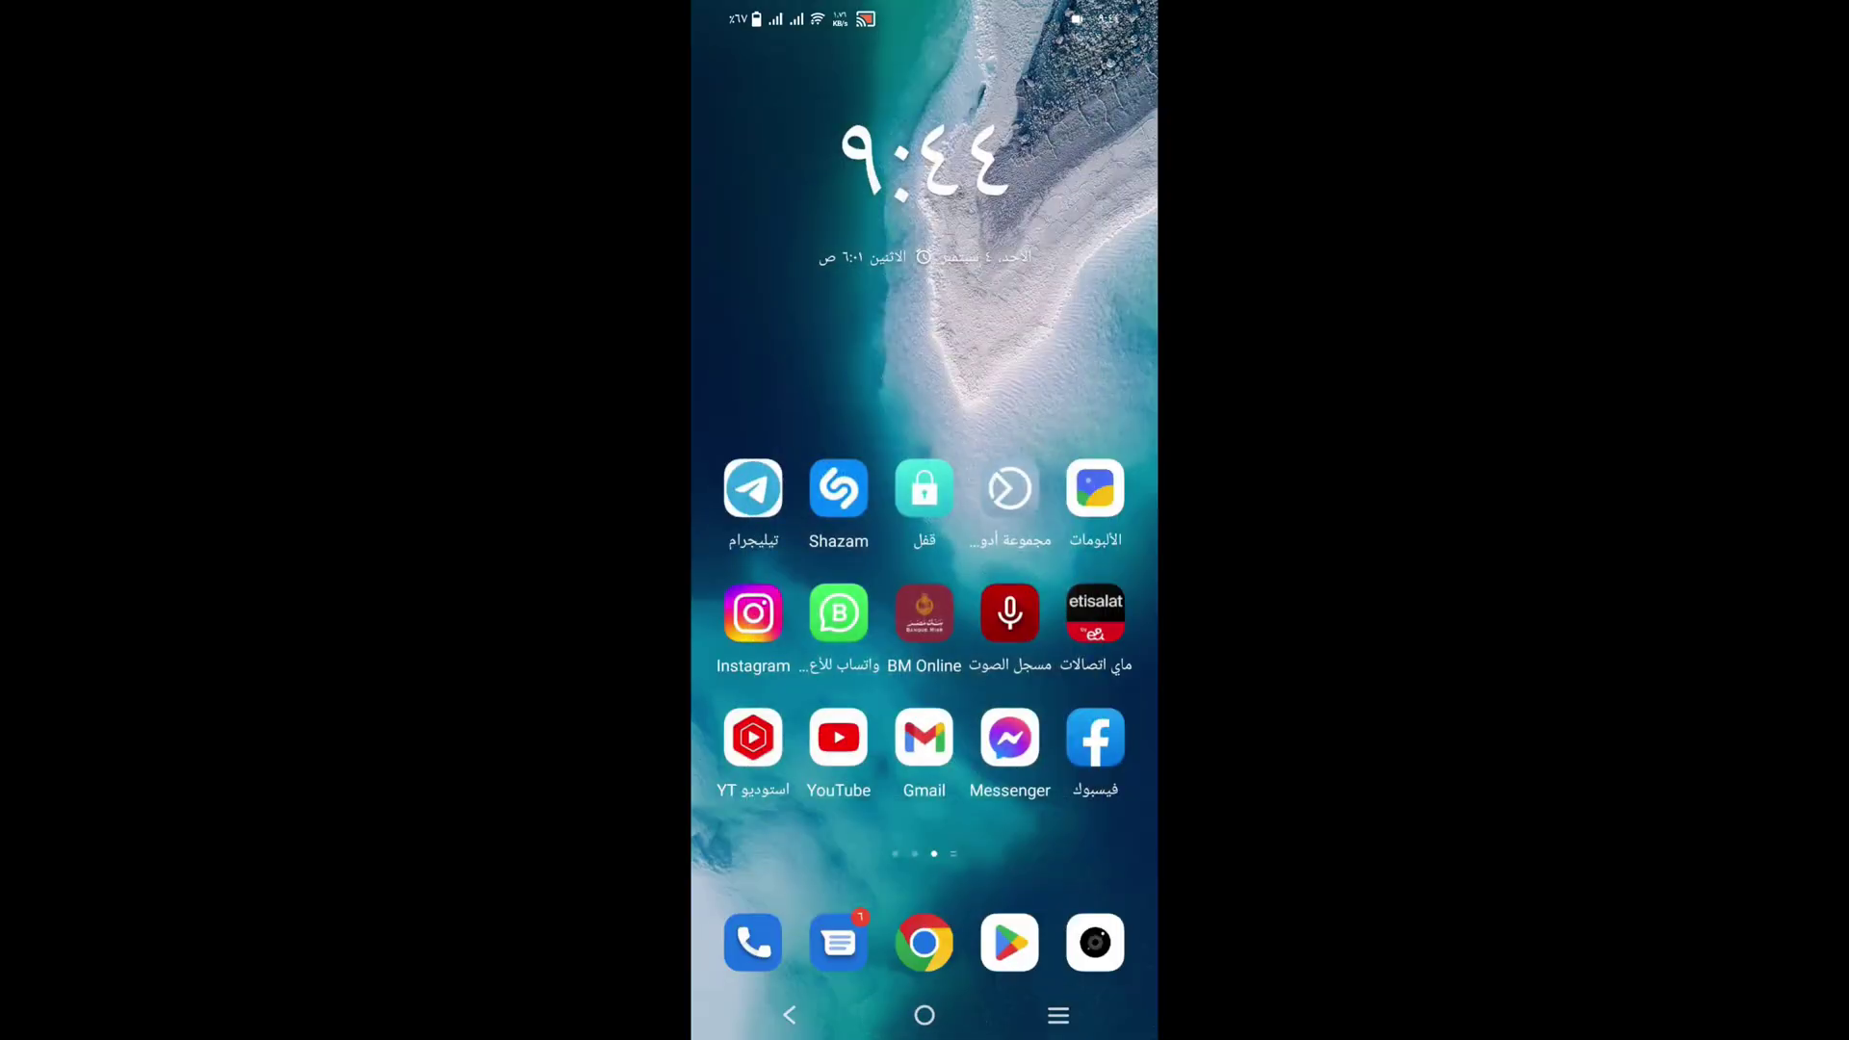
left_click_drag(790, 433, 1079, 434)
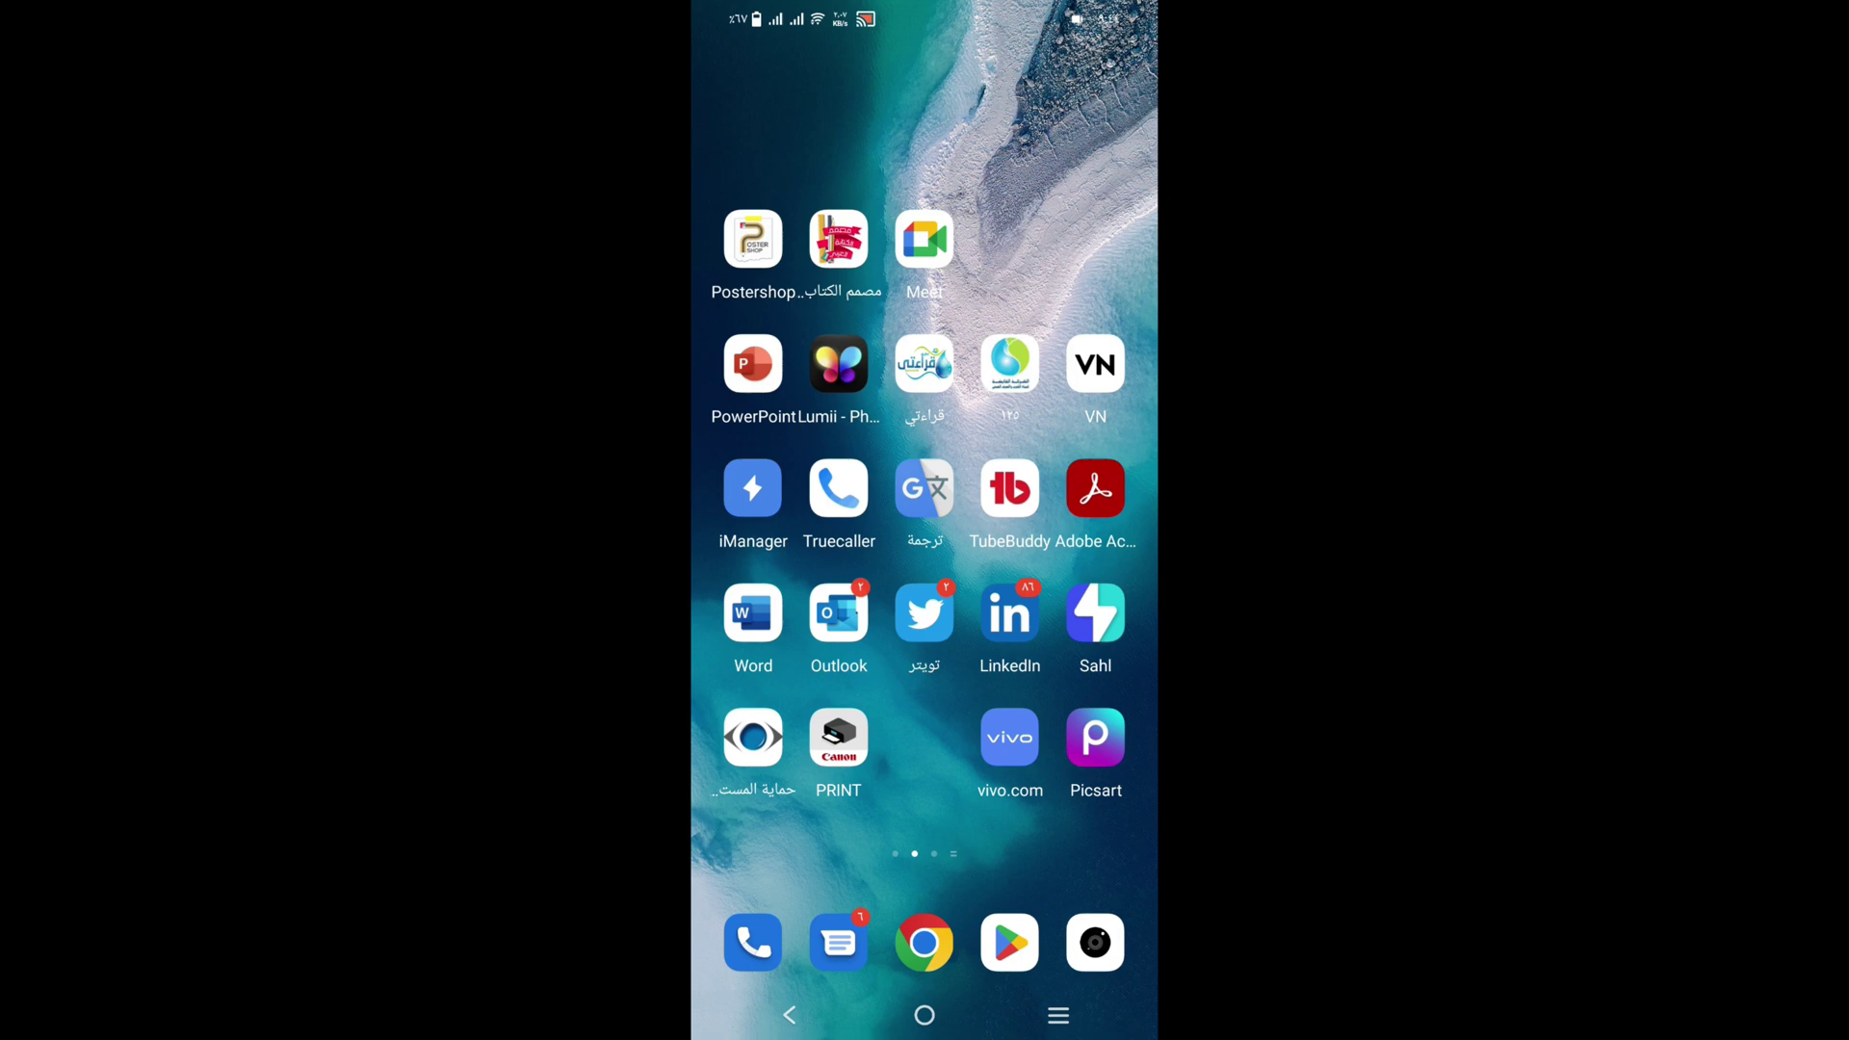
left_click(1096, 489)
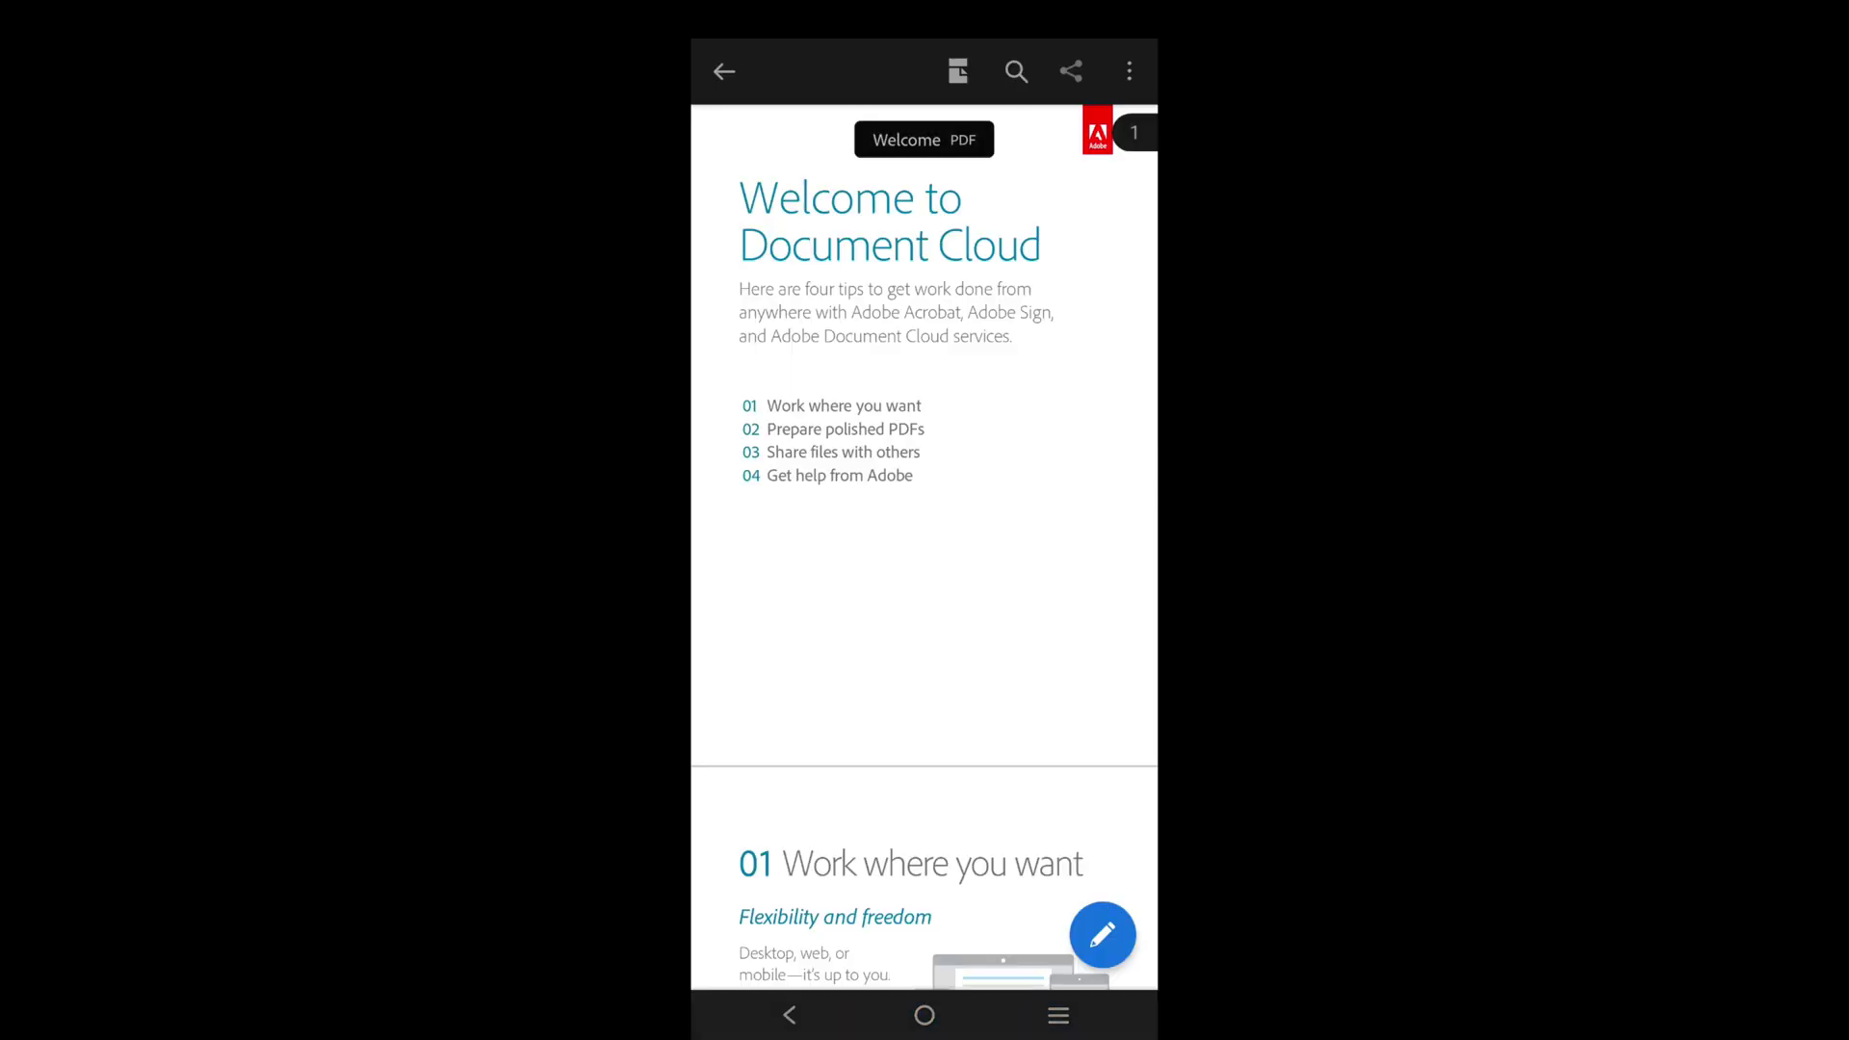
Step: Share a copy of the Welcome PDF from Adobe Acrobat to Canon PRINT Business for printing
left_click(1071, 71)
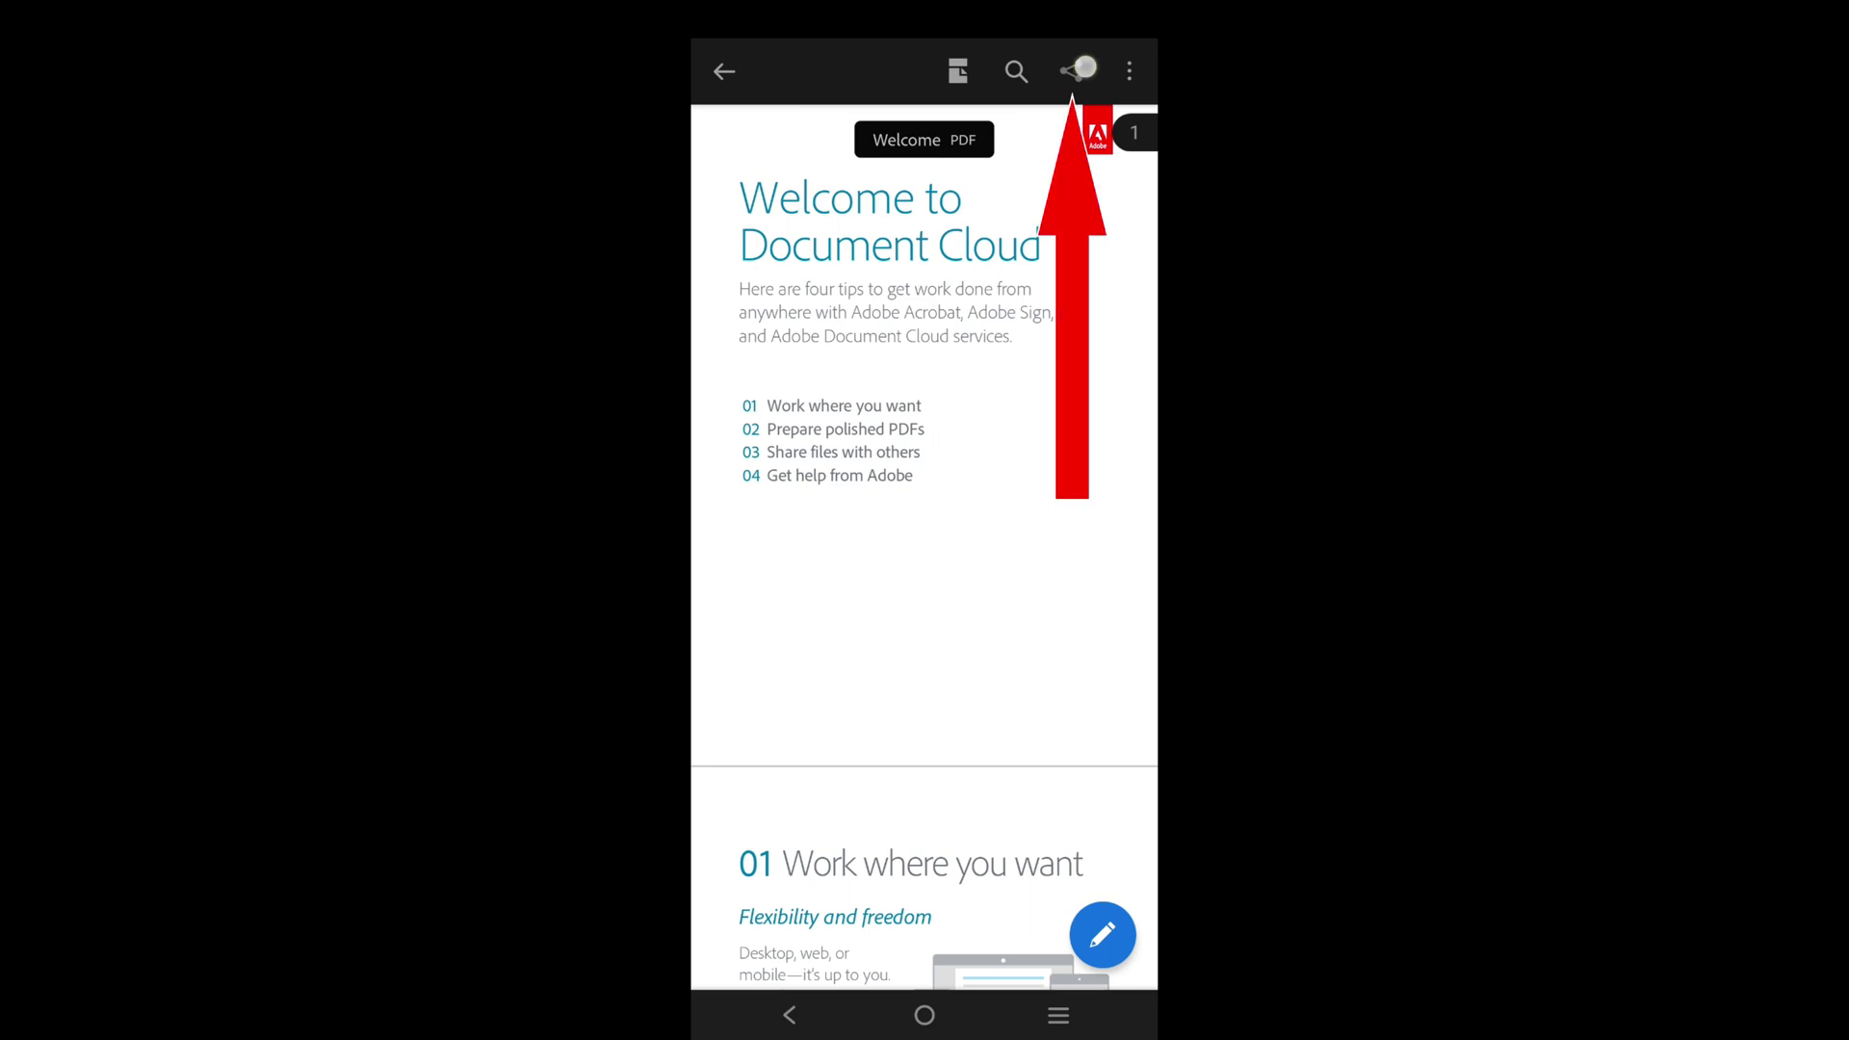
left_click(969, 947)
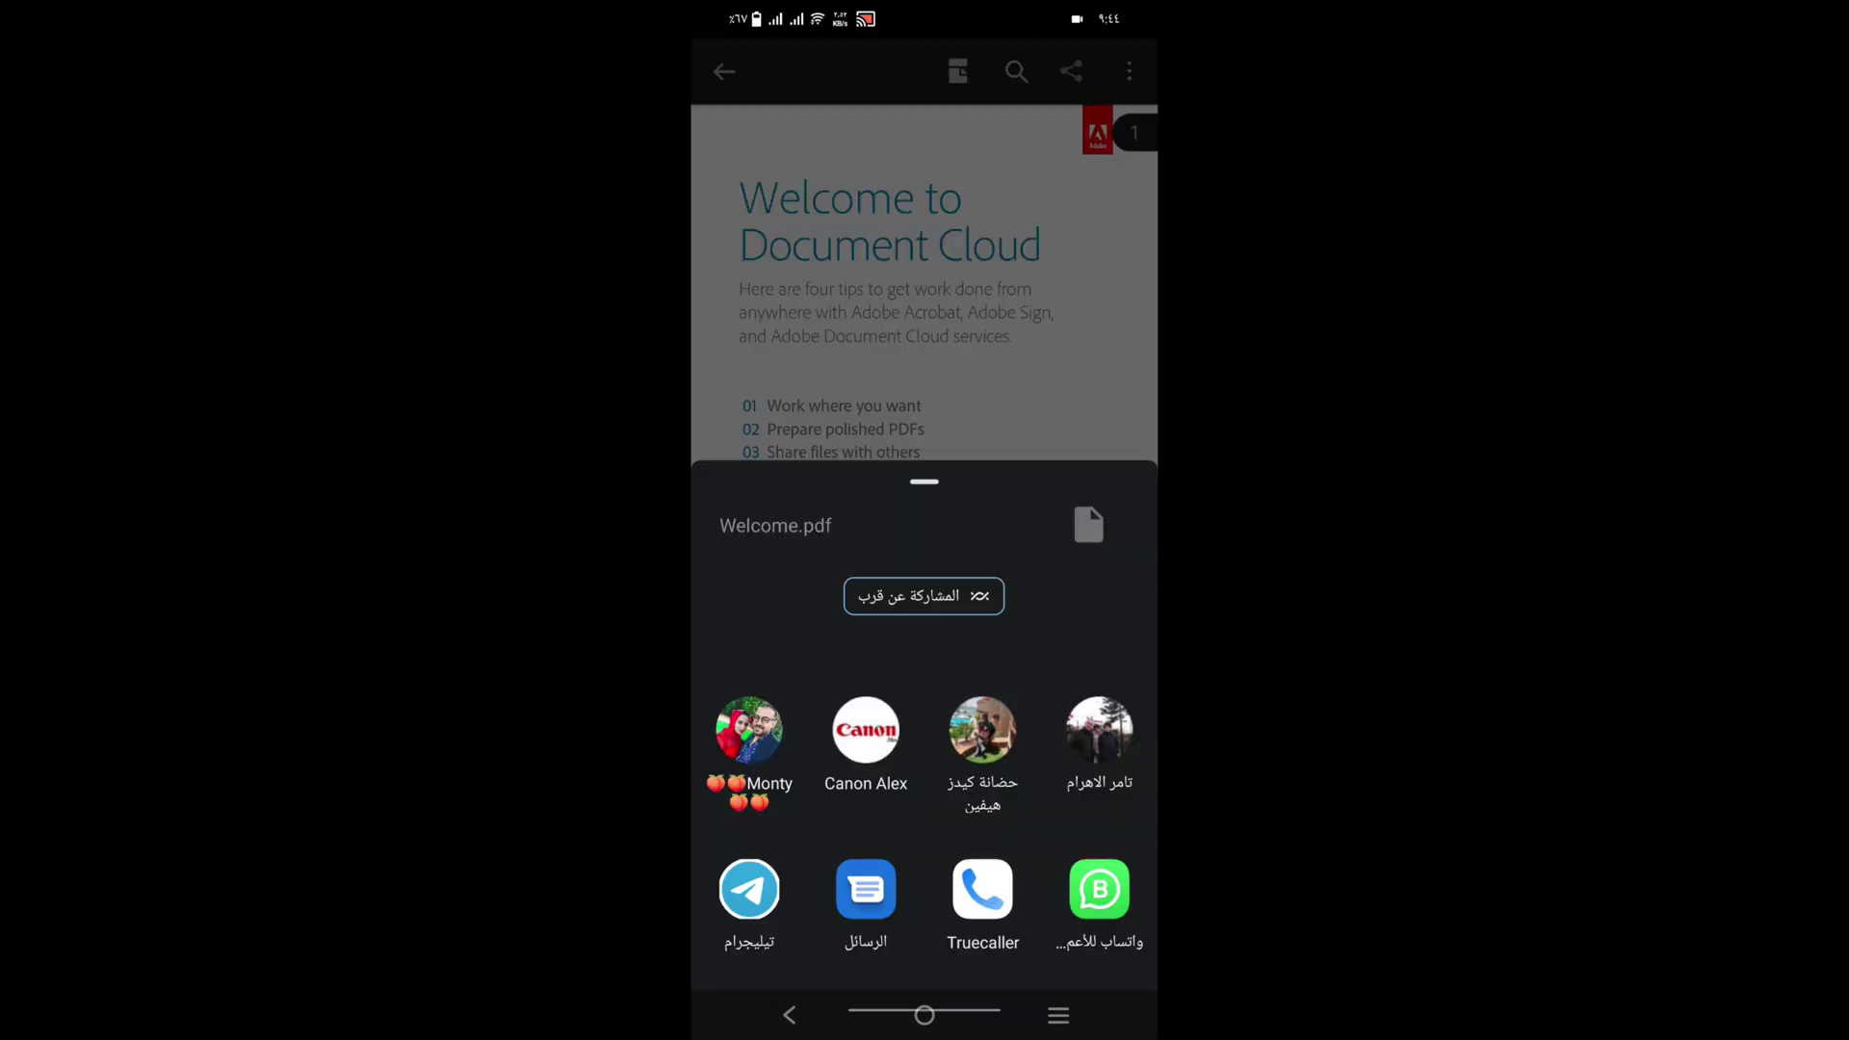
scroll(1082, 689, "down", 3)
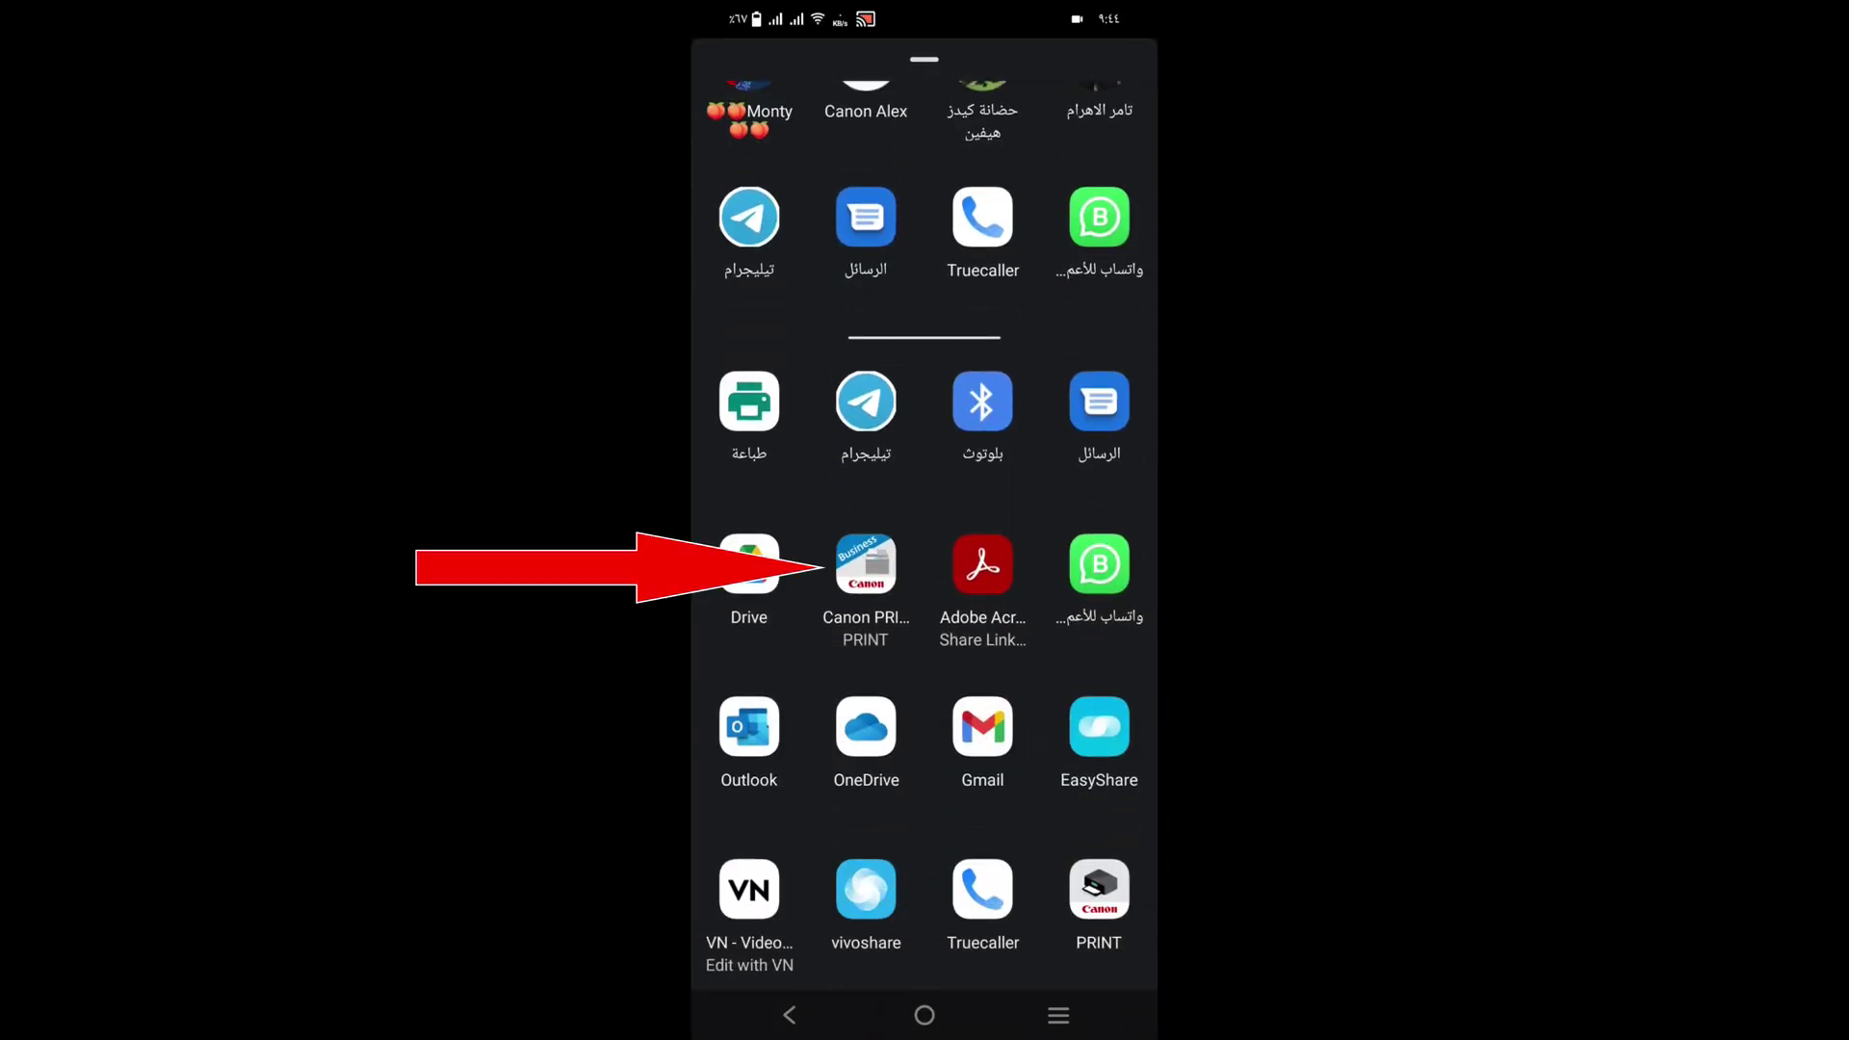
left_click(866, 564)
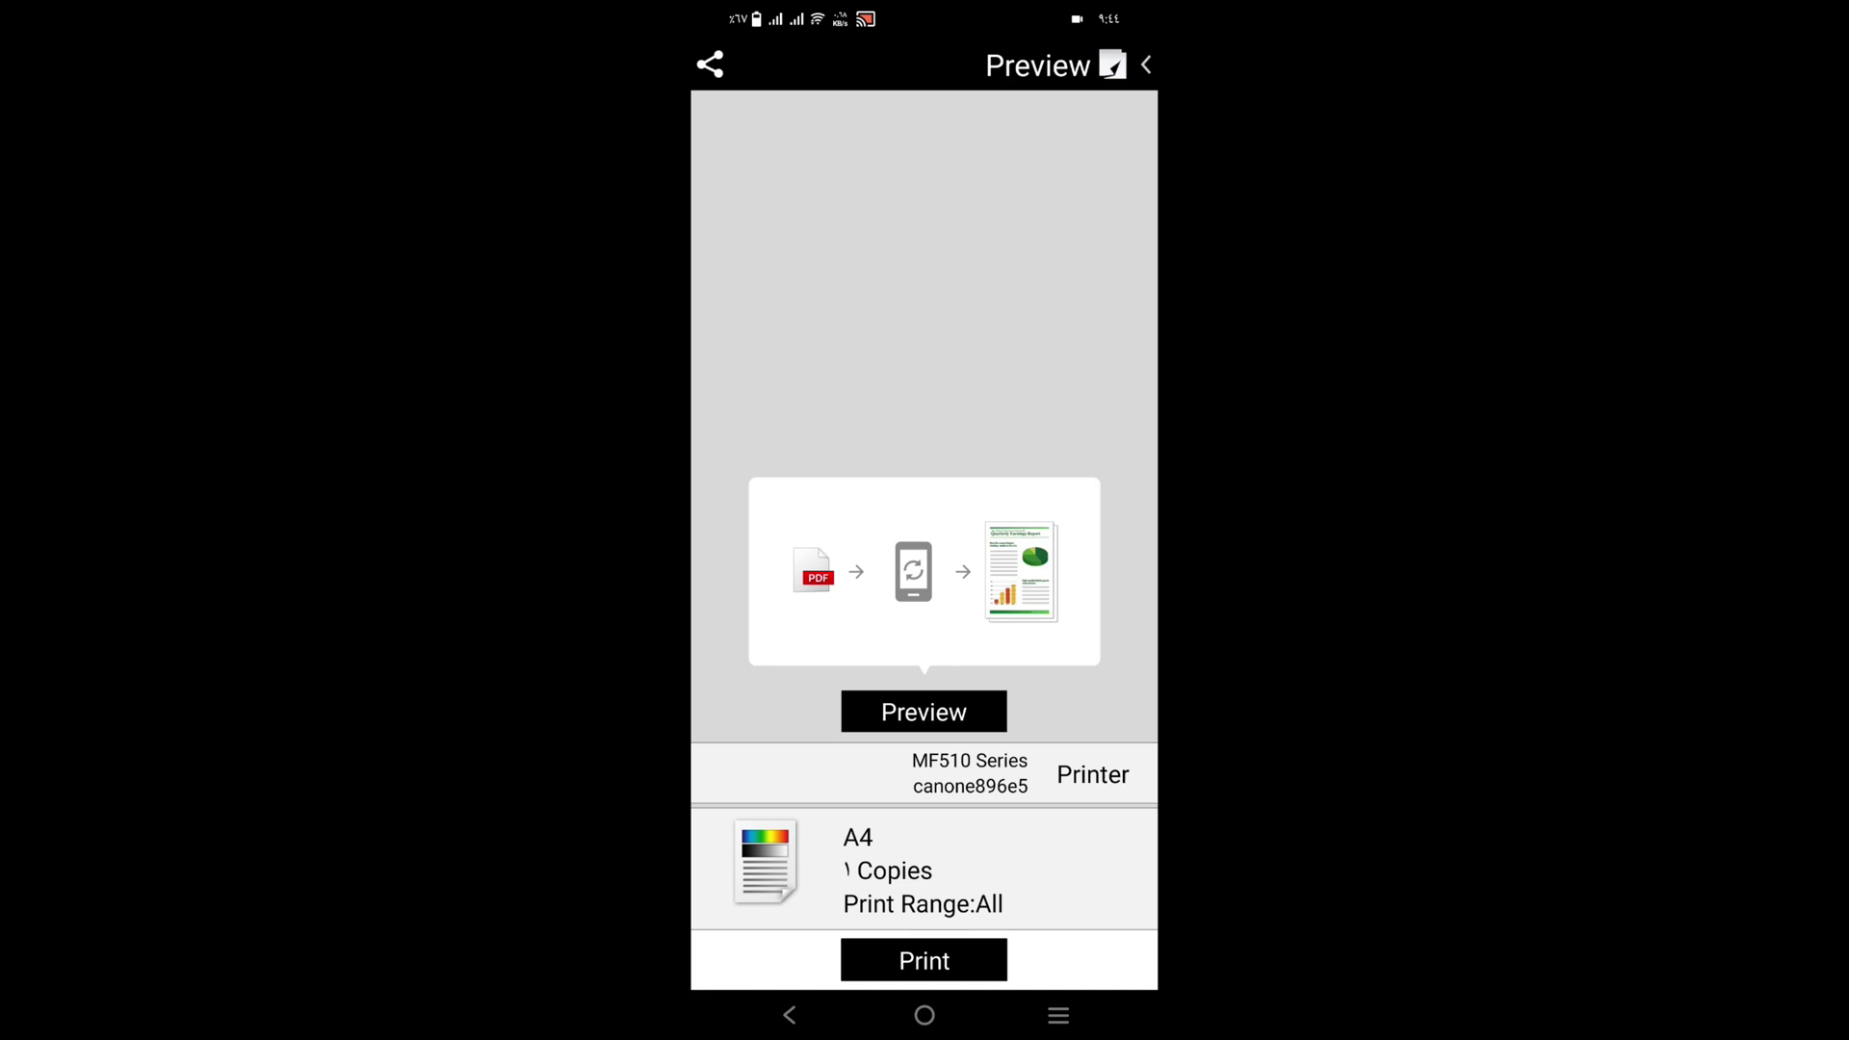
Step: Open the print settings for the PDF, review the Output Size options and open the Copies setting
left_click(997, 879)
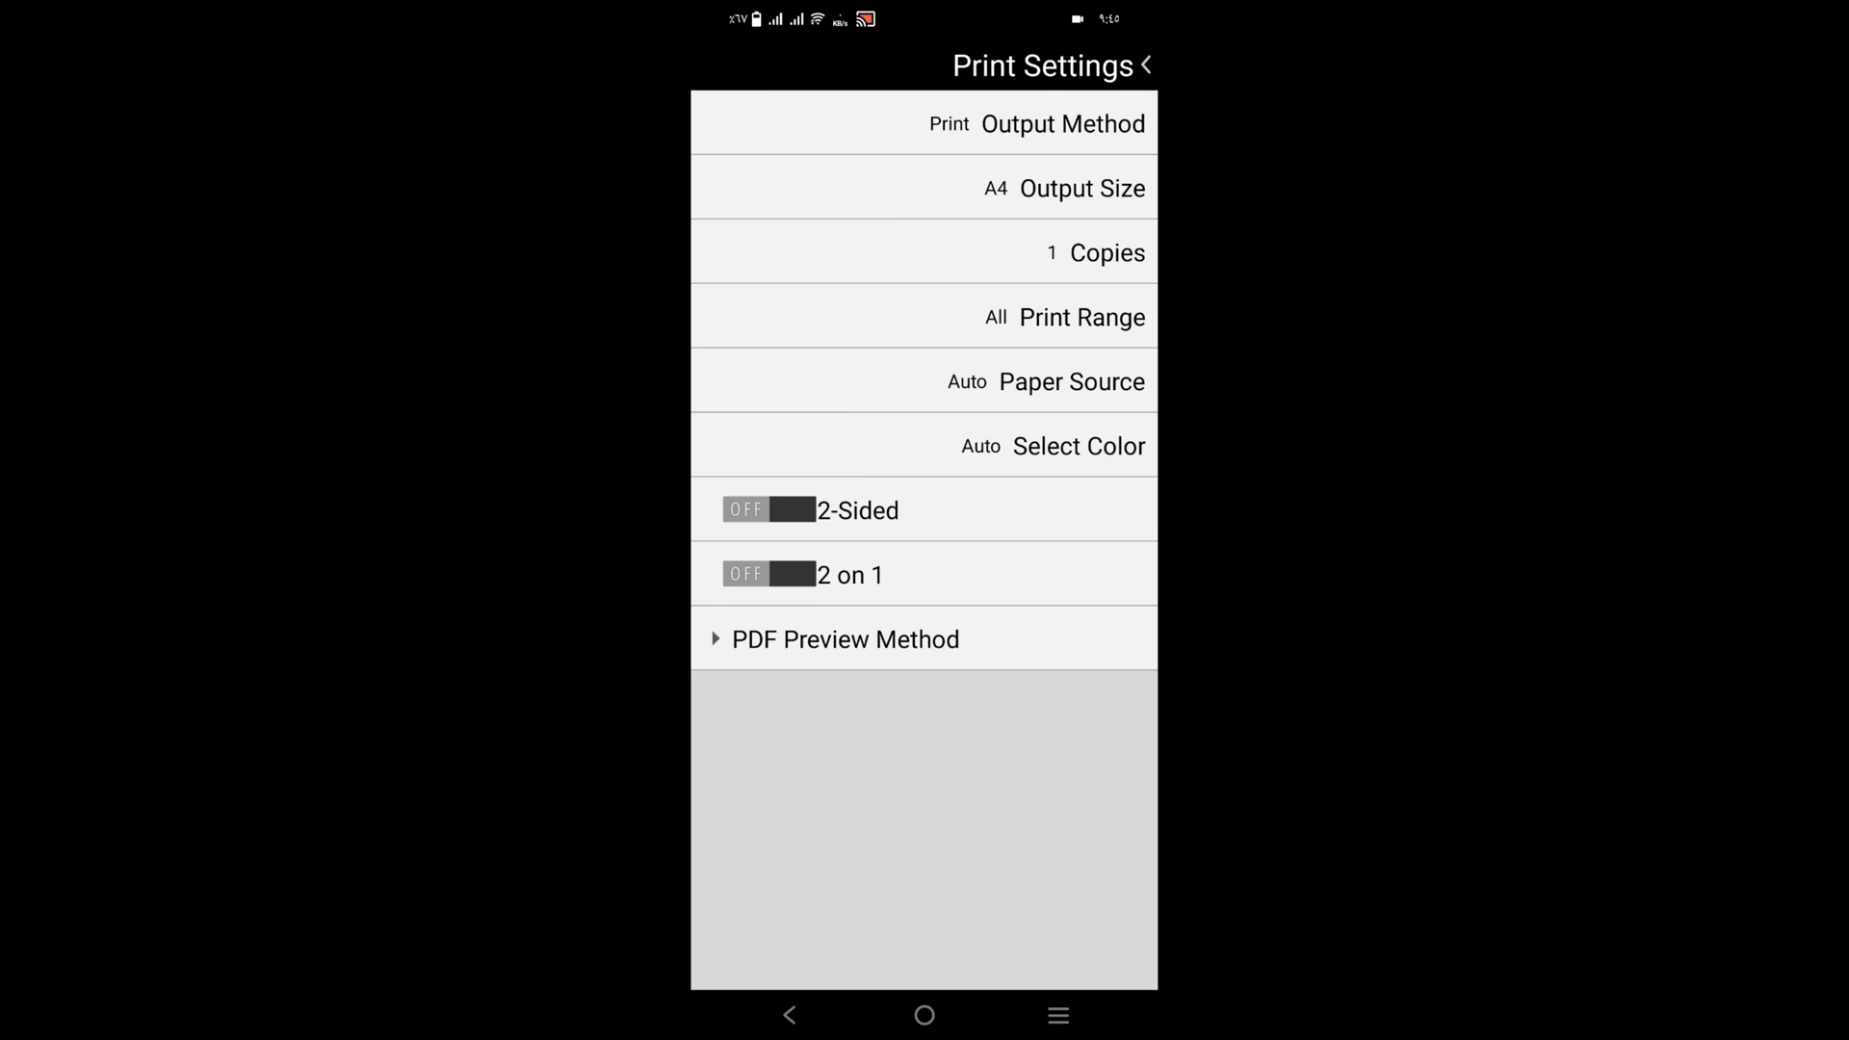
left_click(1083, 188)
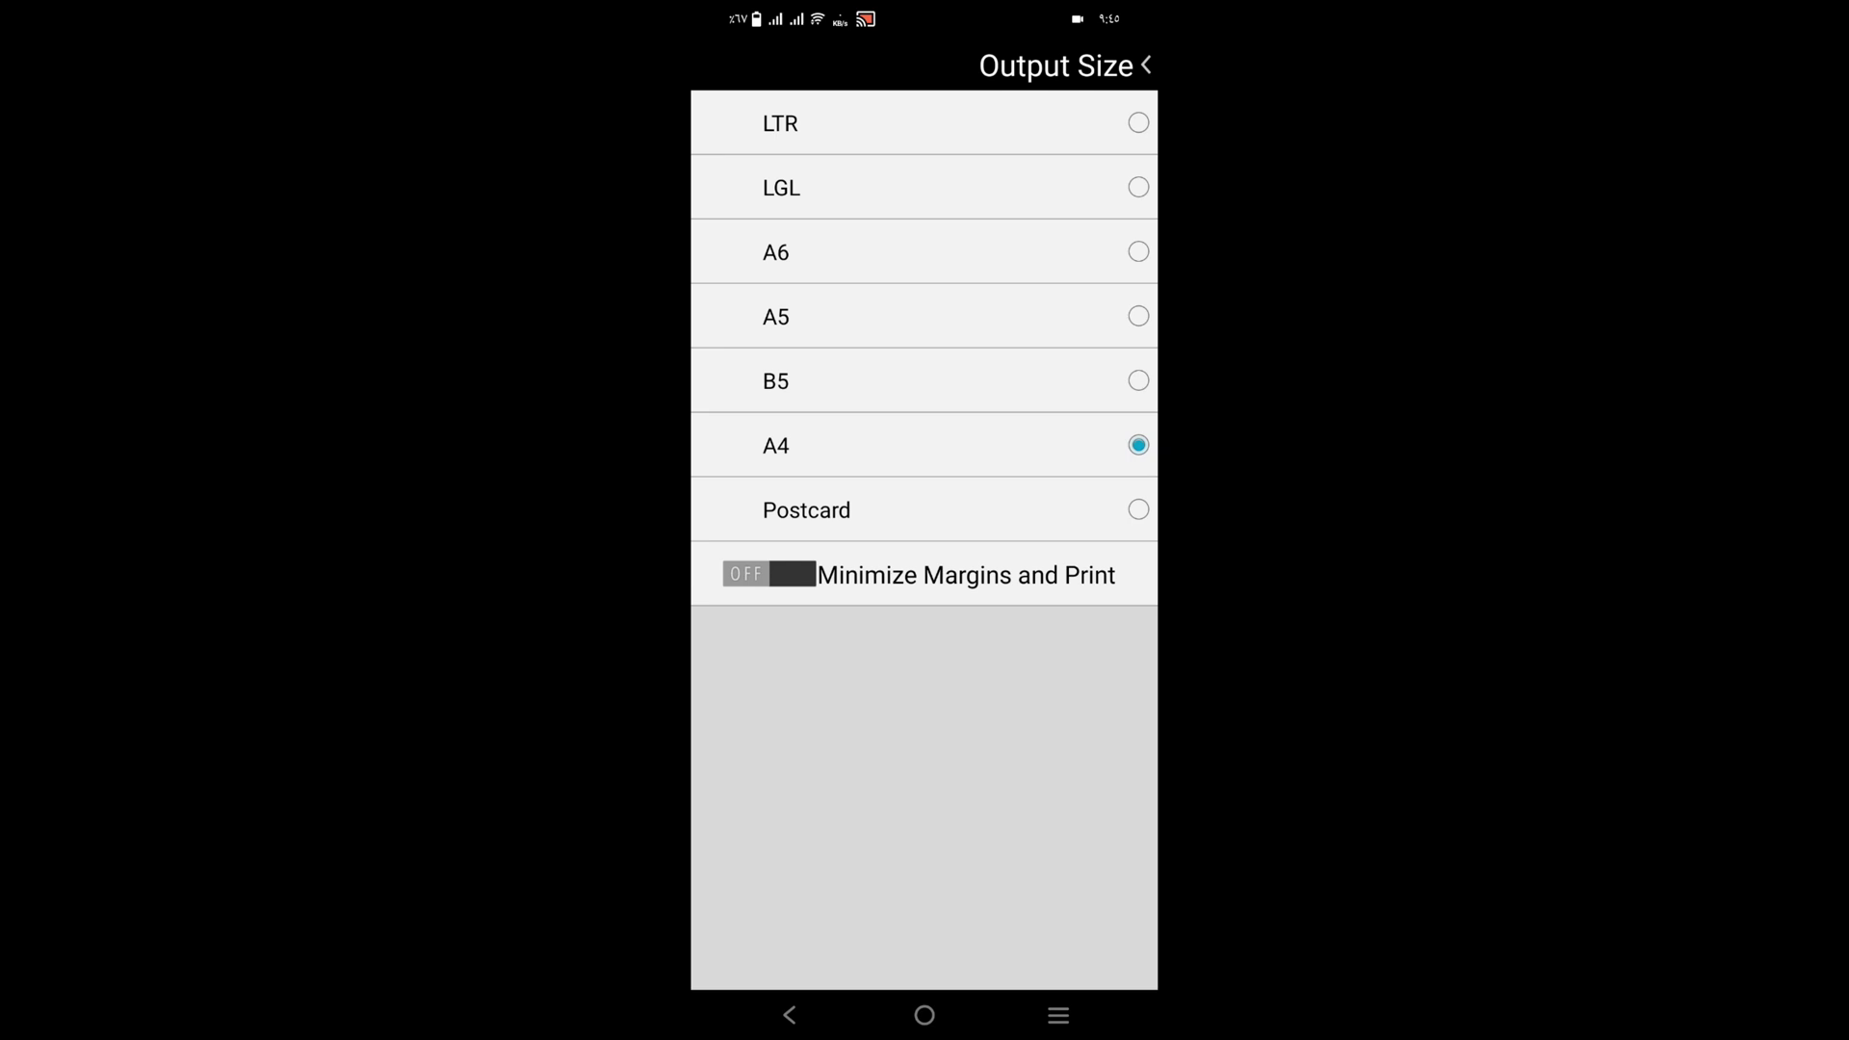
key("Escape")
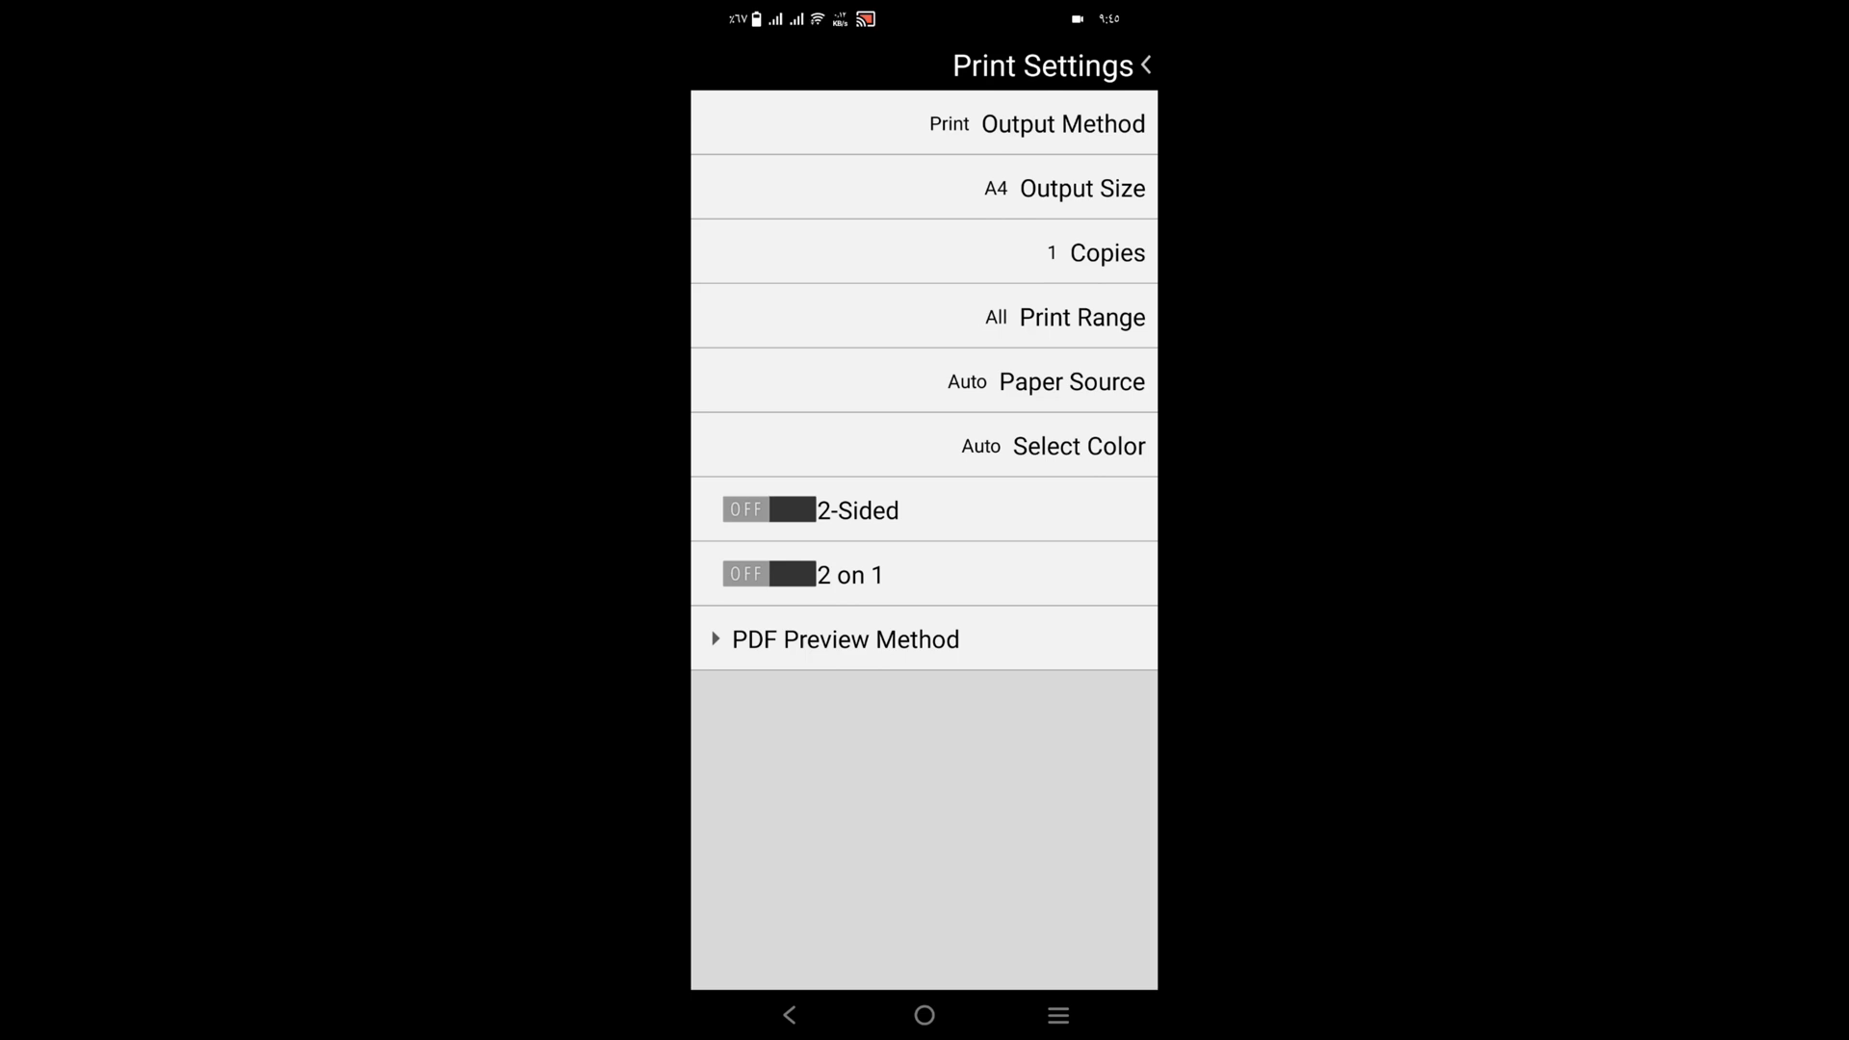
left_click(1108, 252)
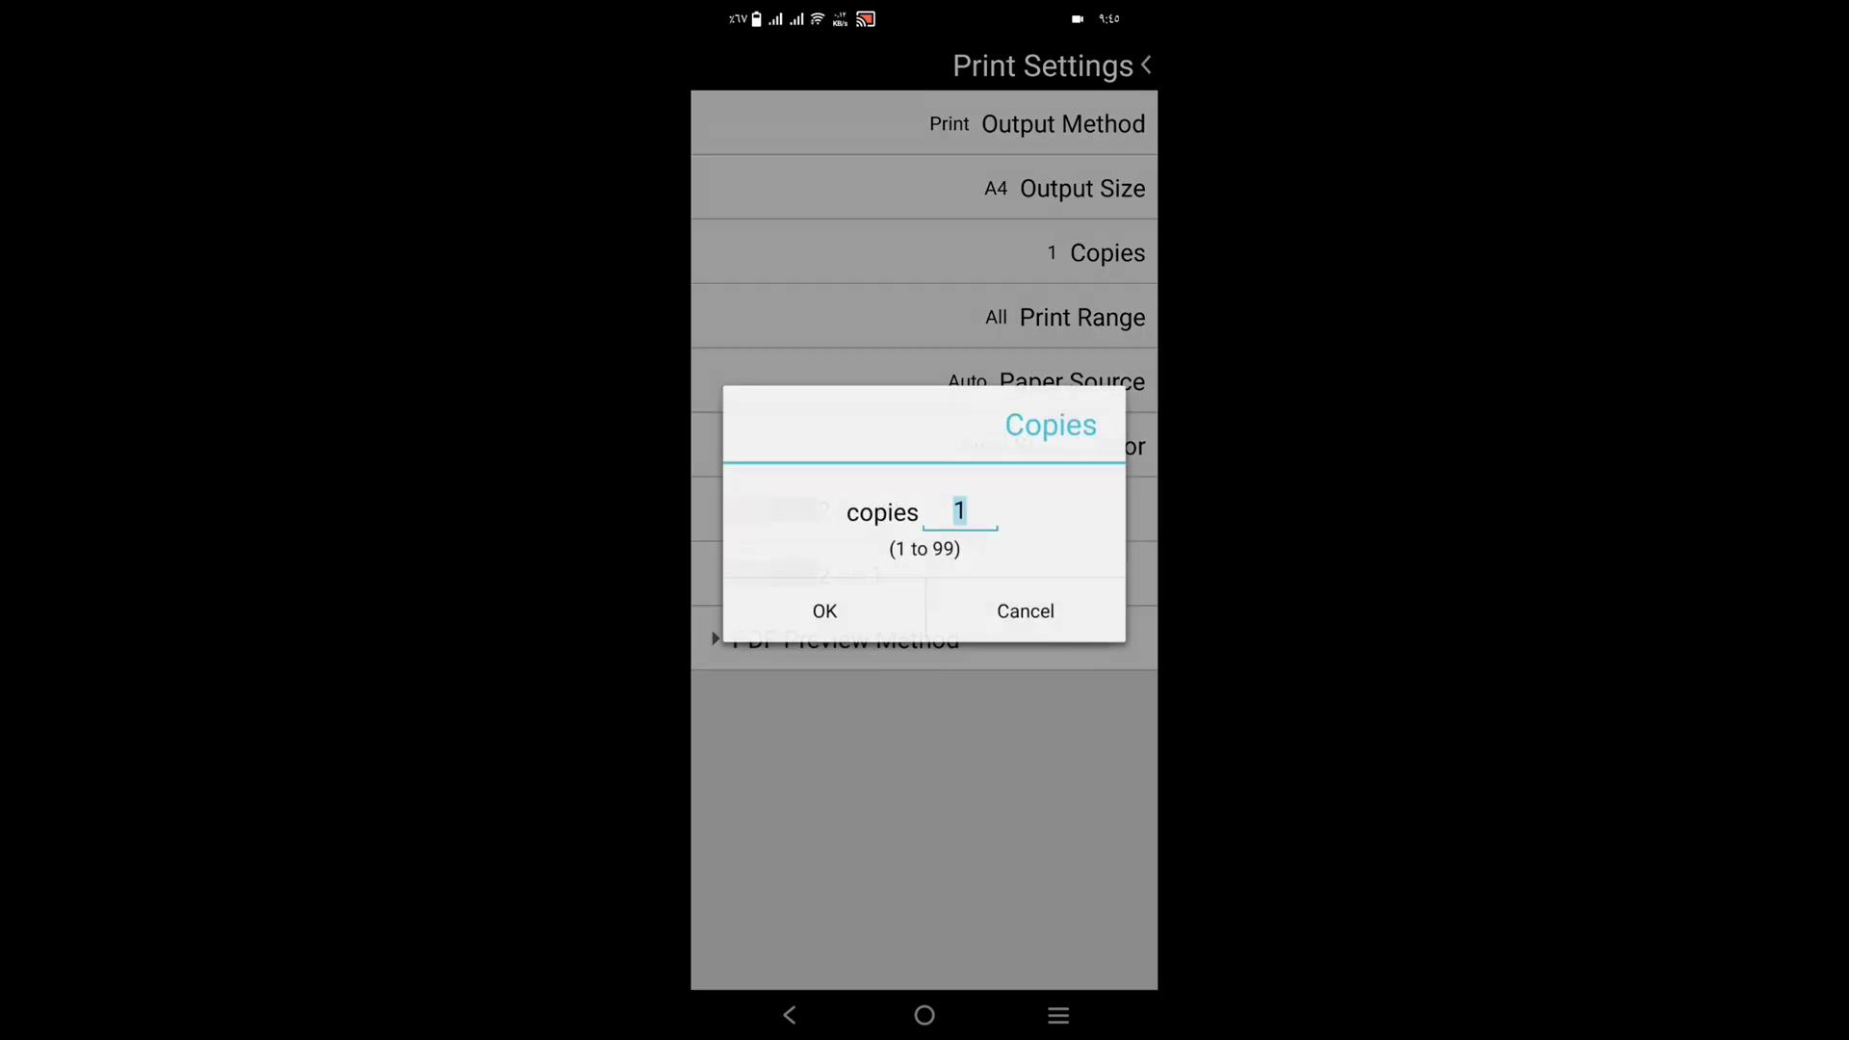